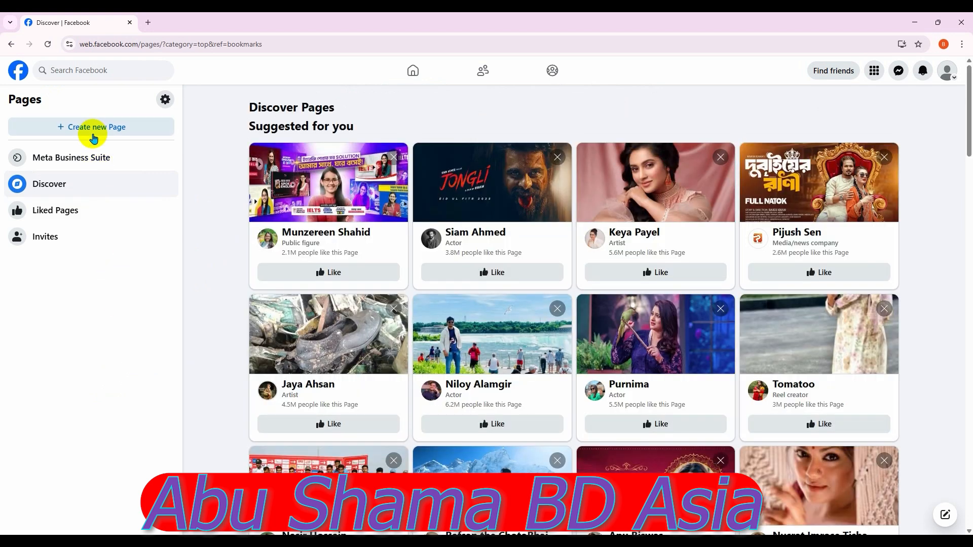
Start a new Page named 'Best SEO Expert In Bangladesh' followed by the owner's name
{"action": "left_click", "coordinate": [96, 132]}
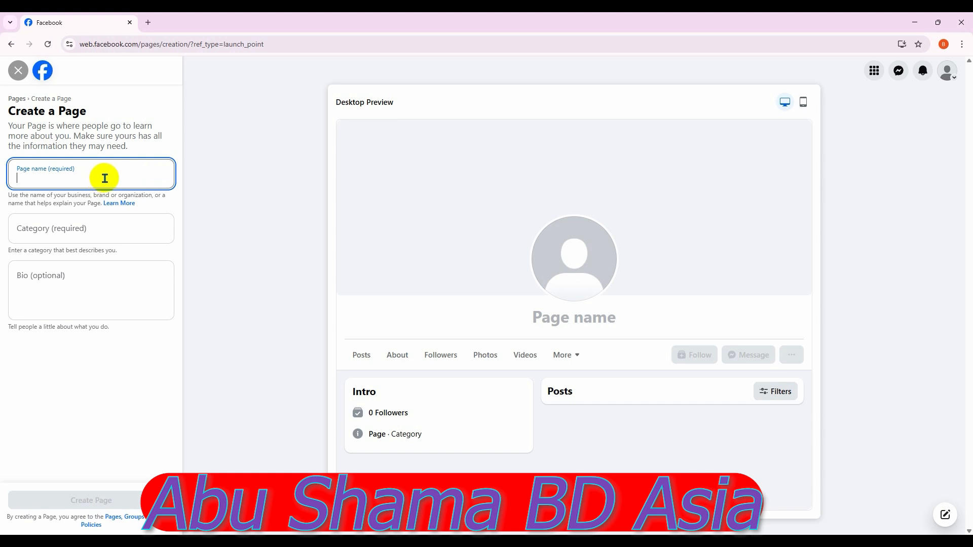
{"action": "type", "text": "Best SEO Expert In Bangladesh"}
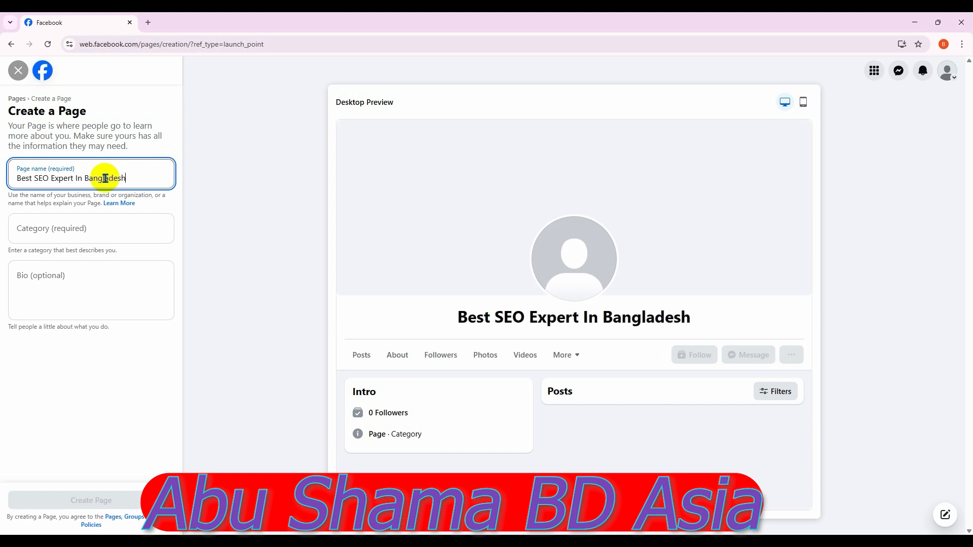
{"action": "type", "text": " - "}
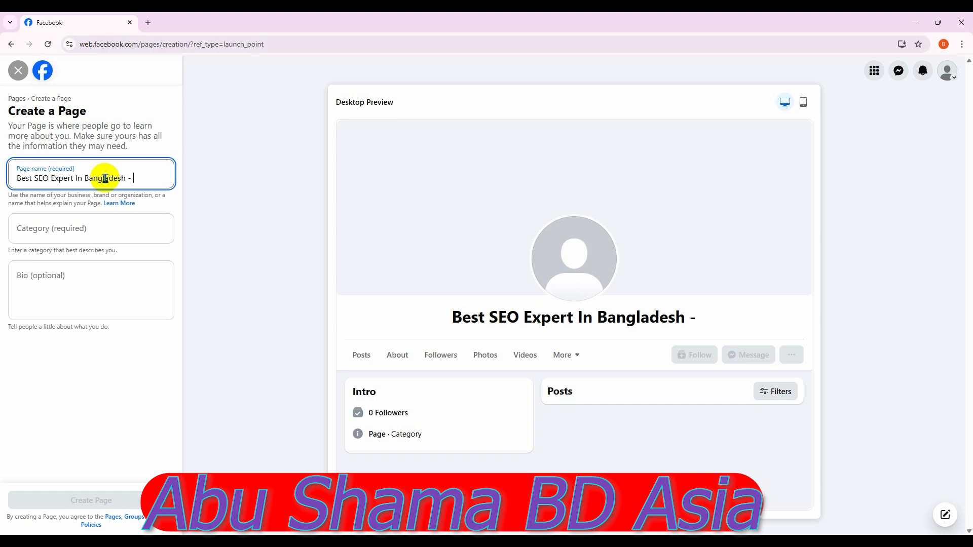
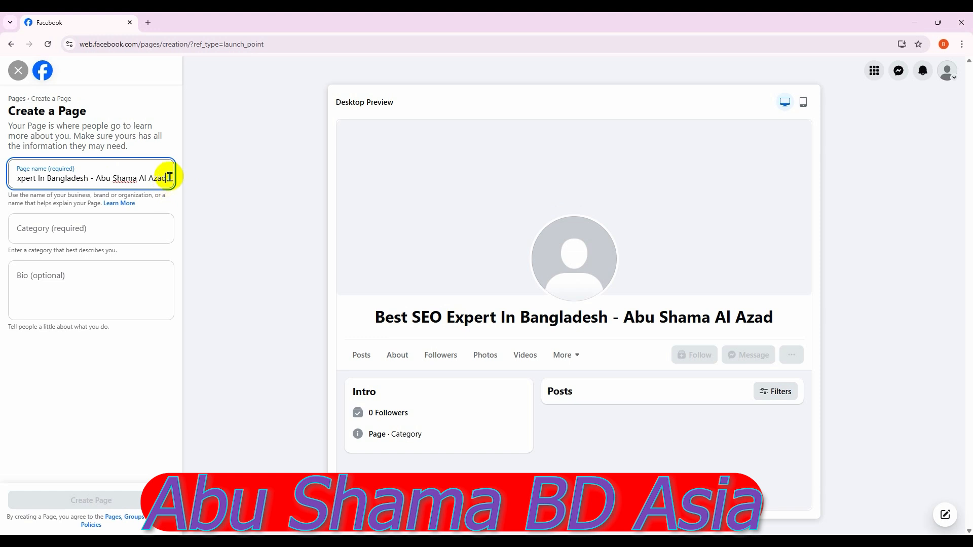
Select the entered page name and move on to the Category field
{"action": "key", "text": "ctrl+a"}
{"action": "key", "text": "ctrl+c"}
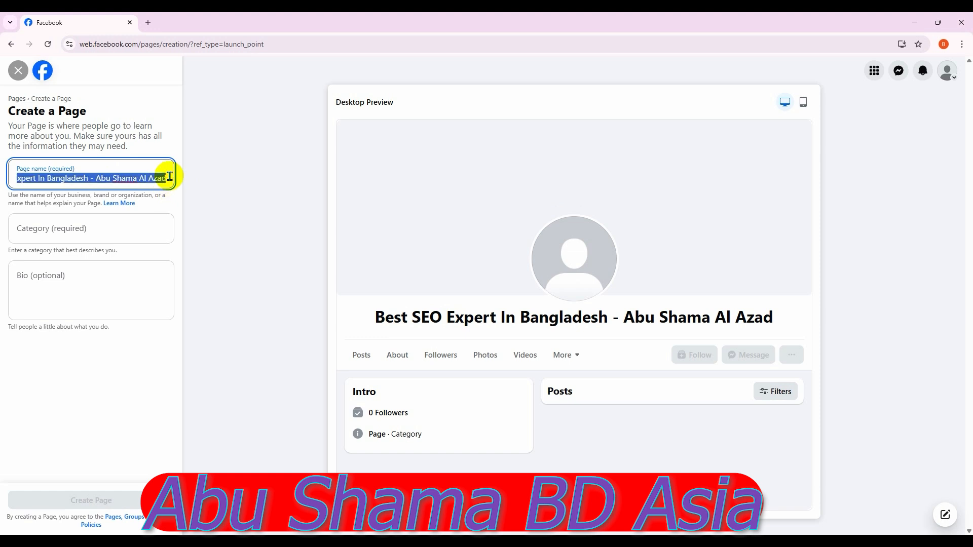
{"action": "left_click", "coordinate": [114, 232]}
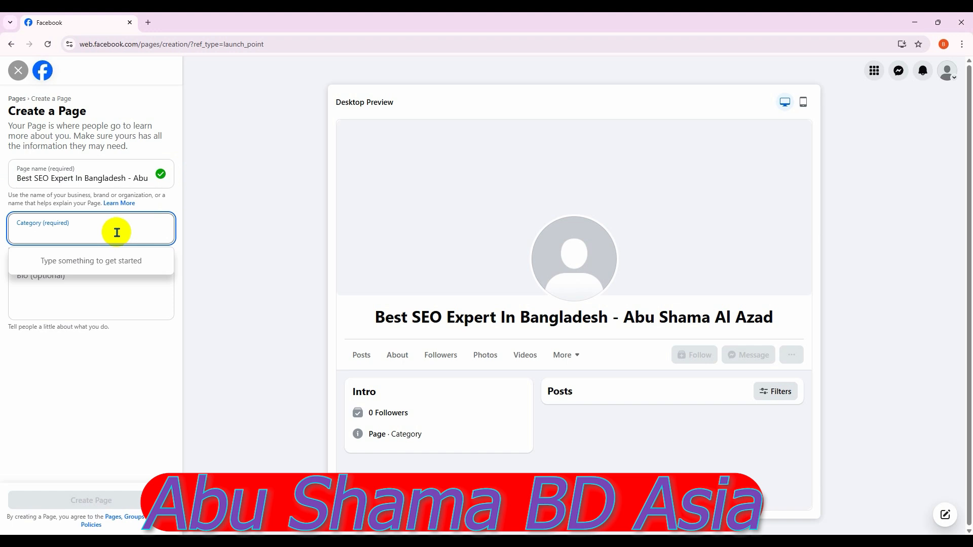
Set the page category to Internet Marketing Service, then switch to ChatGPT
{"action": "type", "text": "int"}
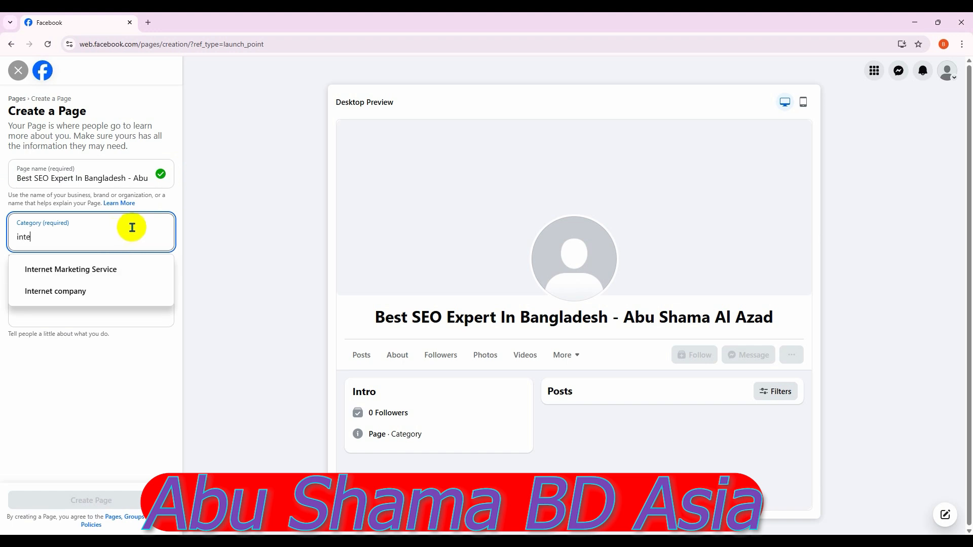
{"action": "type", "text": "e"}
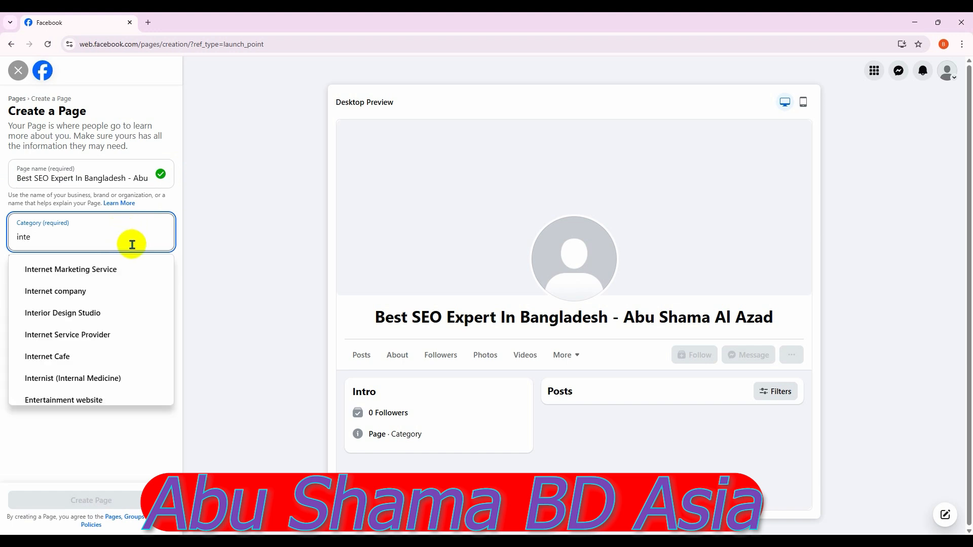
{"action": "left_click", "coordinate": [117, 269]}
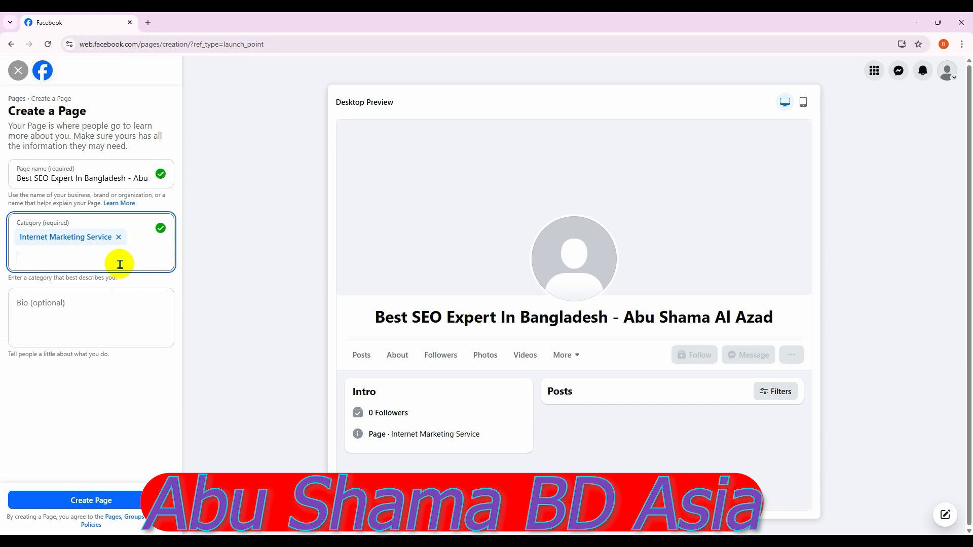
{"action": "left_click", "coordinate": [109, 304]}
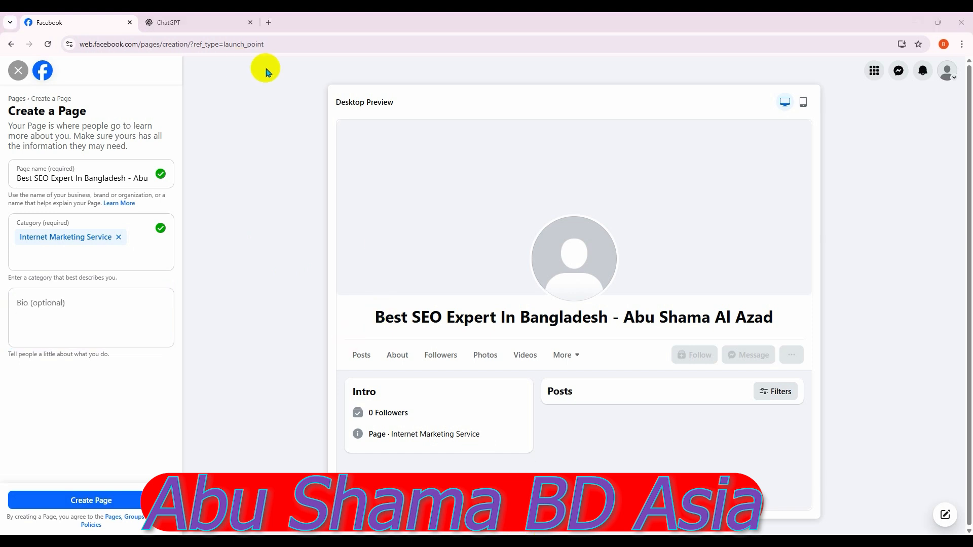
{"action": "left_click", "coordinate": [174, 20]}
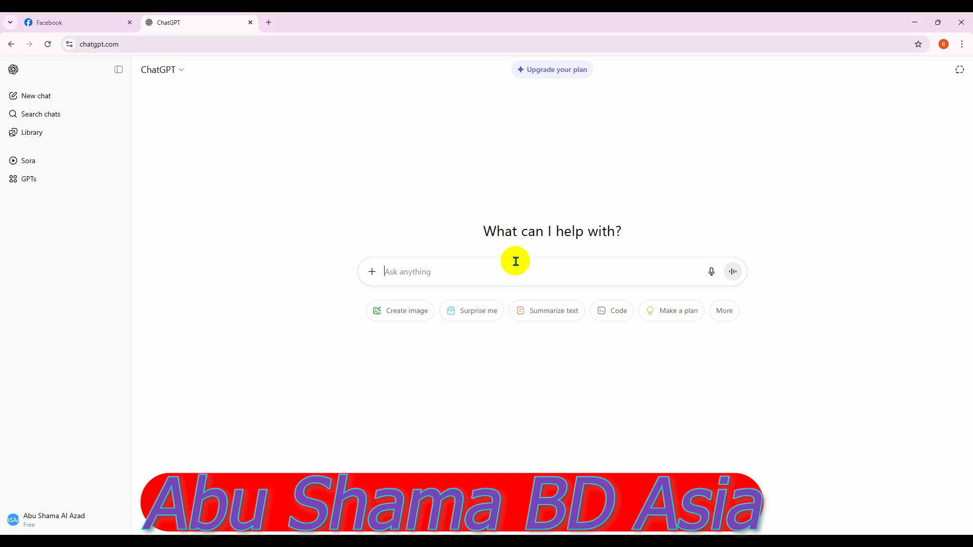
Ask ChatGPT for a 140-character business description of the SEO expert
{"action": "key", "text": "ctrl+v"}
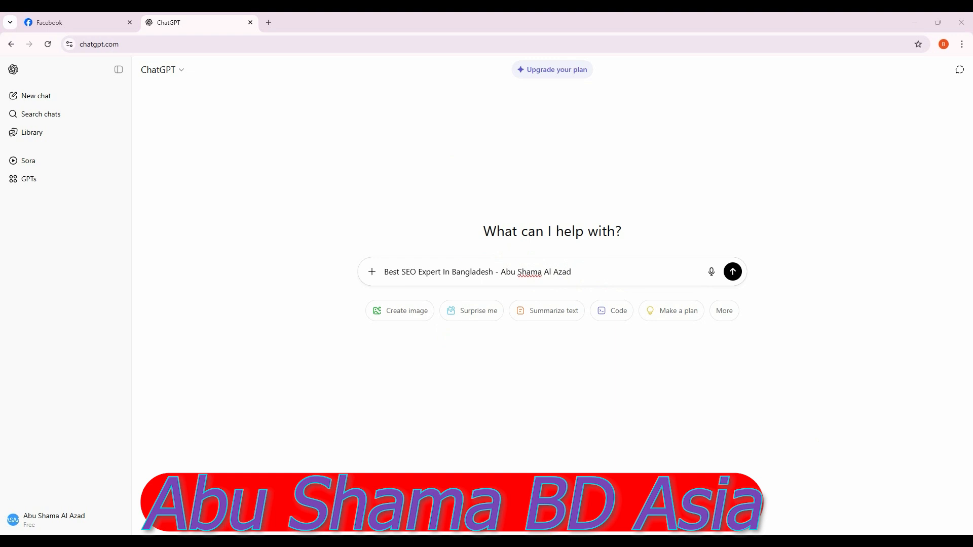
{"action": "key", "text": "Return"}
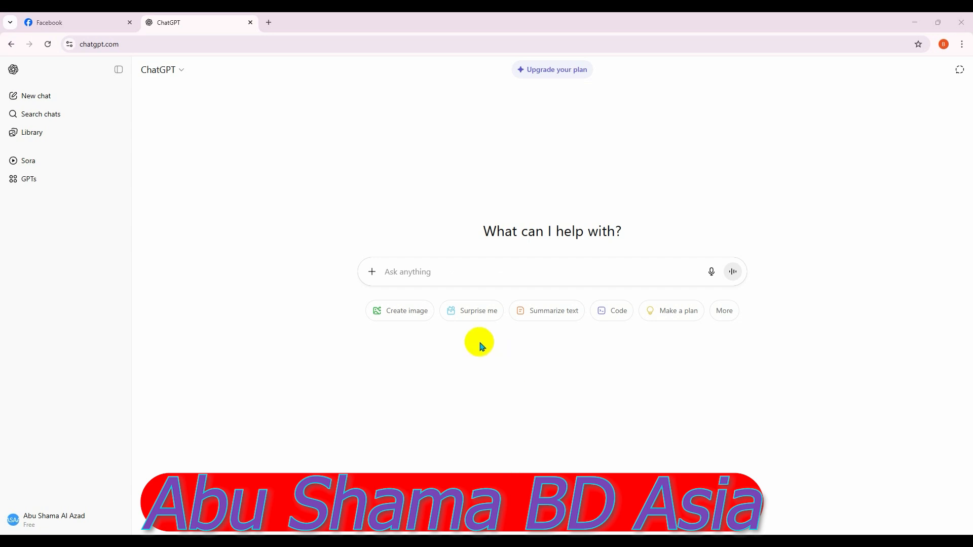
{"action": "left_click", "coordinate": [450, 275]}
{"action": "key", "text": "ctrl"}
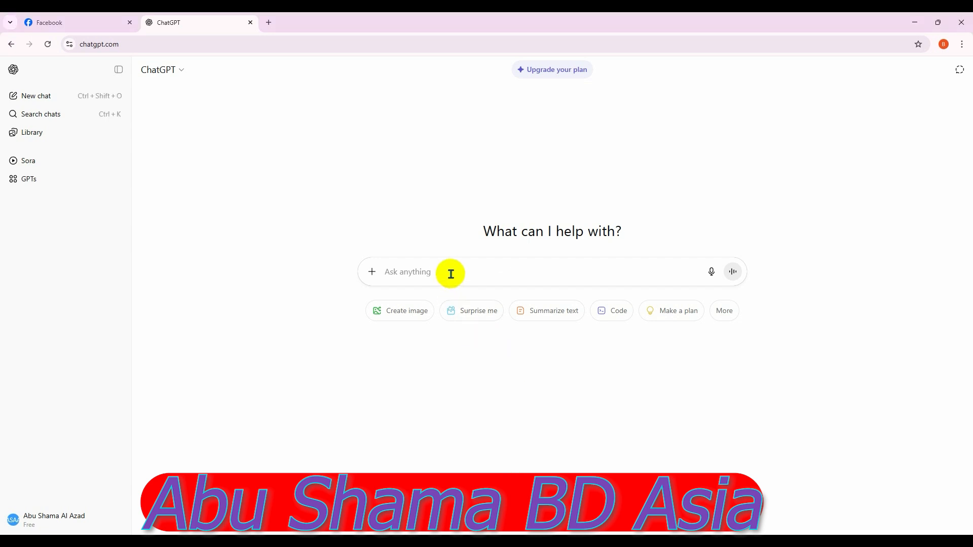
{"action": "key", "text": "ctrl+v"}
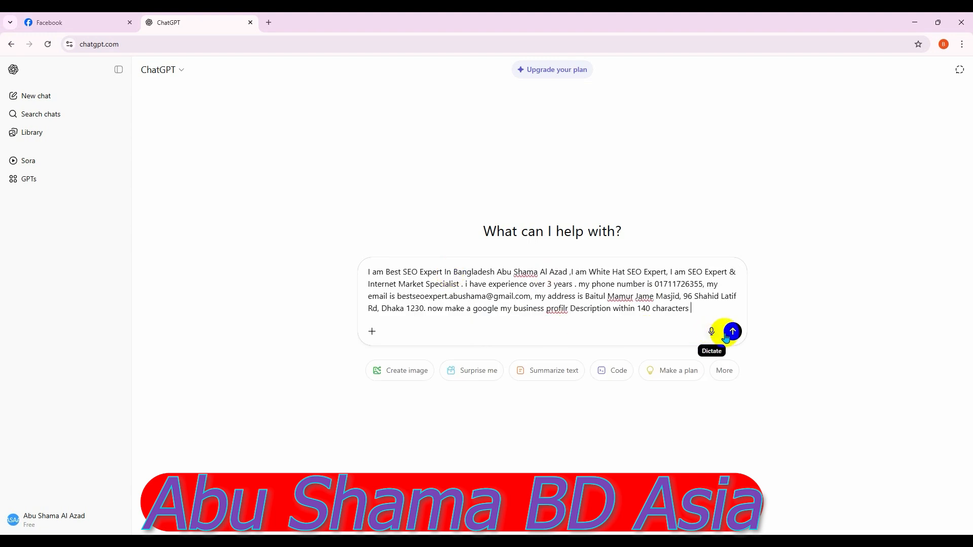
{"action": "left_click", "coordinate": [733, 330]}
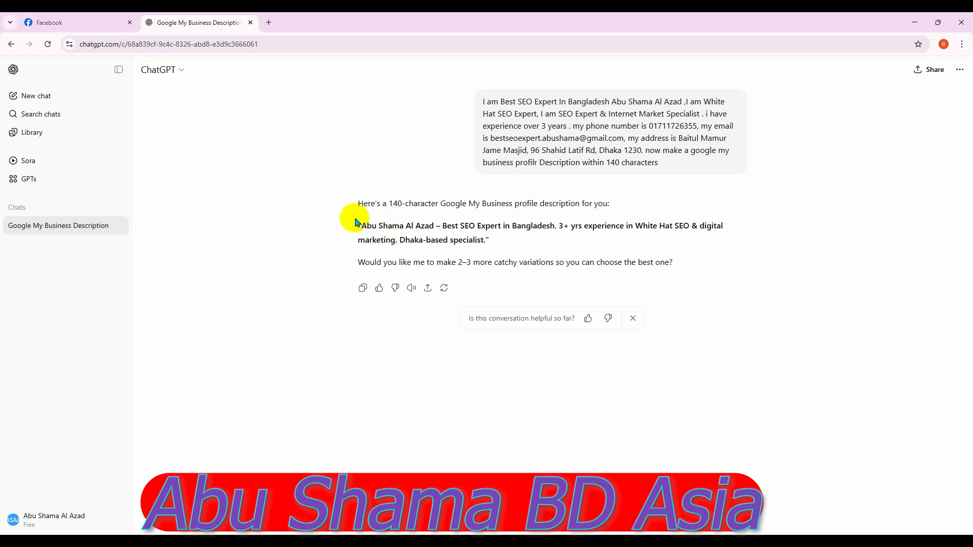
Copy the generated description and return to the Facebook form
{"action": "left_click_drag", "start_coordinate": [357, 223], "coordinate": [503, 242]}
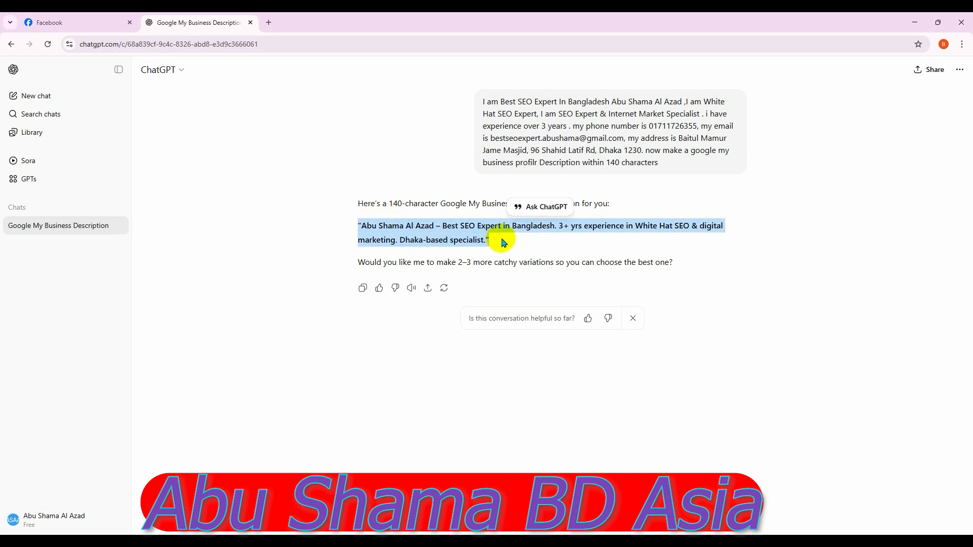
{"action": "right_click", "coordinate": [480, 225]}
{"action": "left_click", "coordinate": [502, 236]}
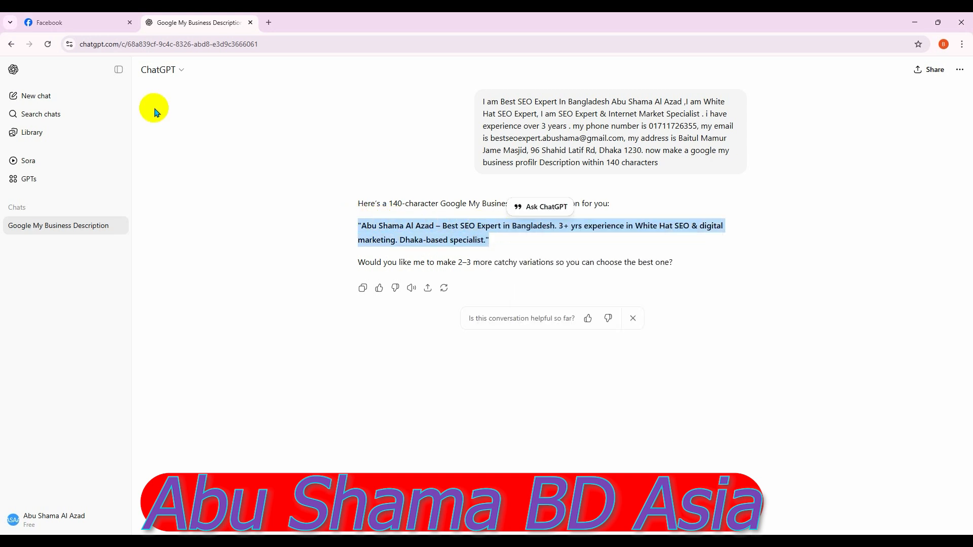
{"action": "left_click", "coordinate": [93, 22]}
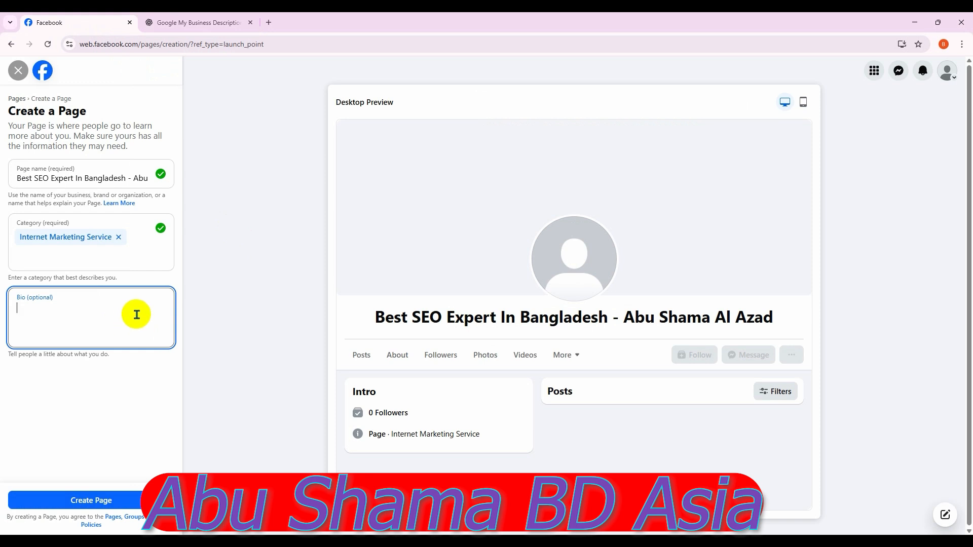
Paste the ChatGPT description as the bio and create the Page
{"action": "key", "text": "ctrl+v"}
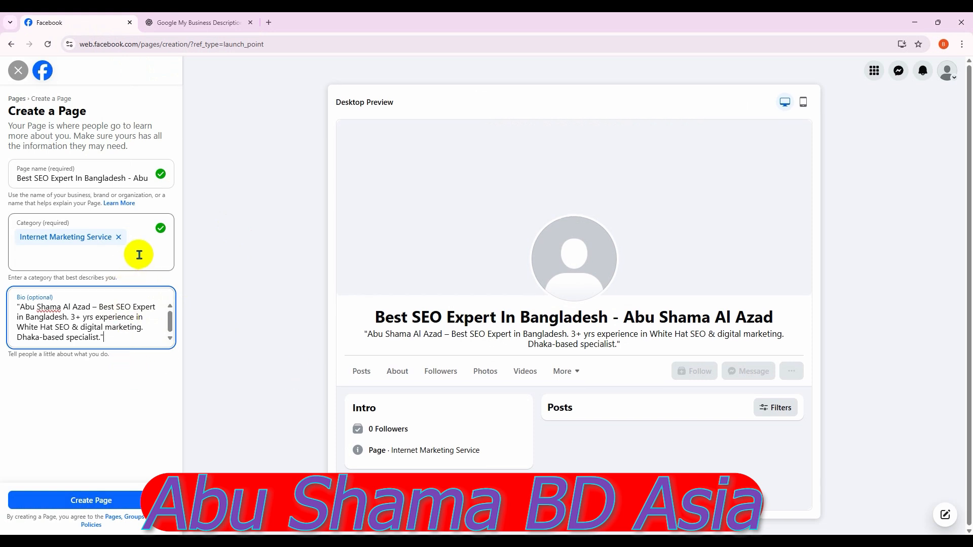
{"action": "left_click", "coordinate": [131, 501]}
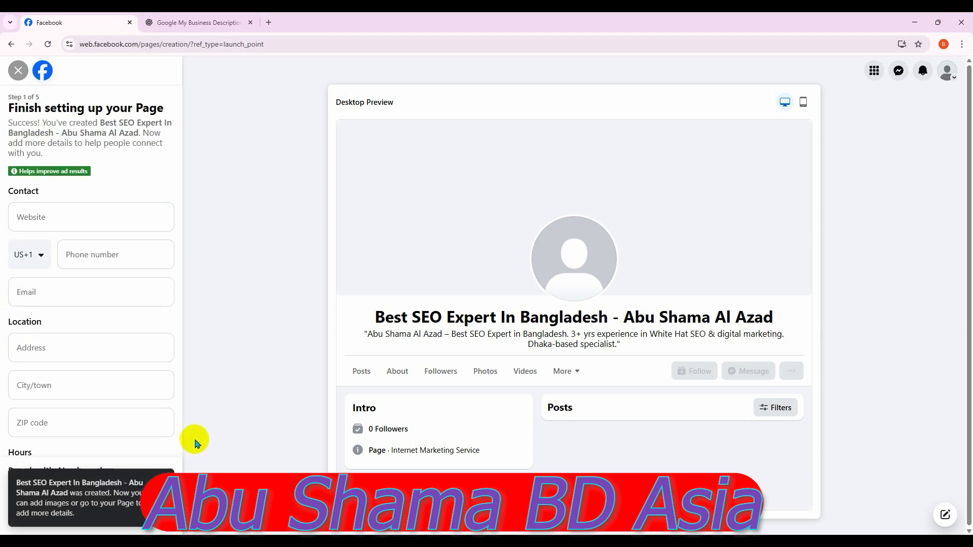
Choose the Bangladesh country calling code for the business phone number
{"action": "scroll", "coordinate": [108, 212], "scroll_direction": "down", "scroll_amount": 2}
{"action": "scroll", "coordinate": [112, 213], "scroll_direction": "up", "scroll_amount": 2}
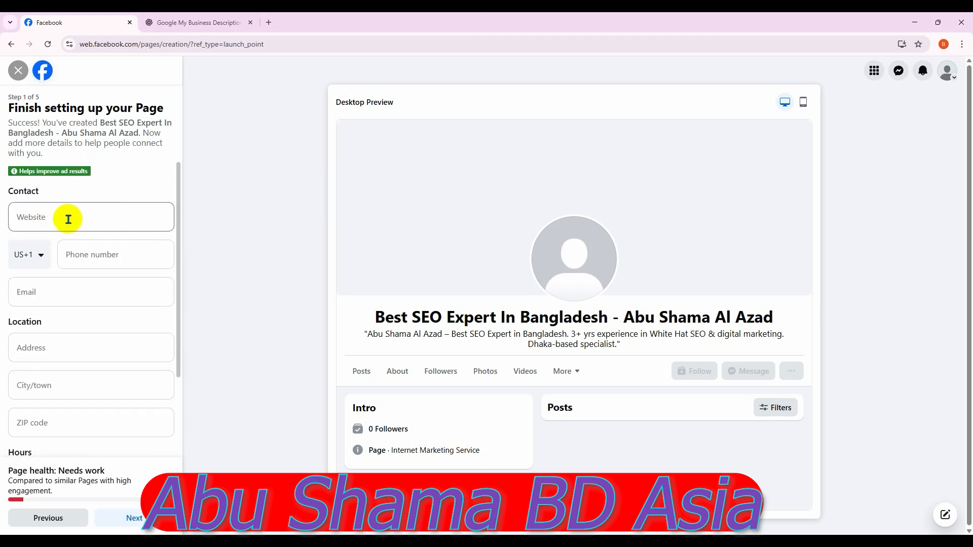
{"action": "left_click", "coordinate": [39, 256]}
{"action": "scroll", "coordinate": [84, 365], "scroll_direction": "down", "scroll_amount": 6}
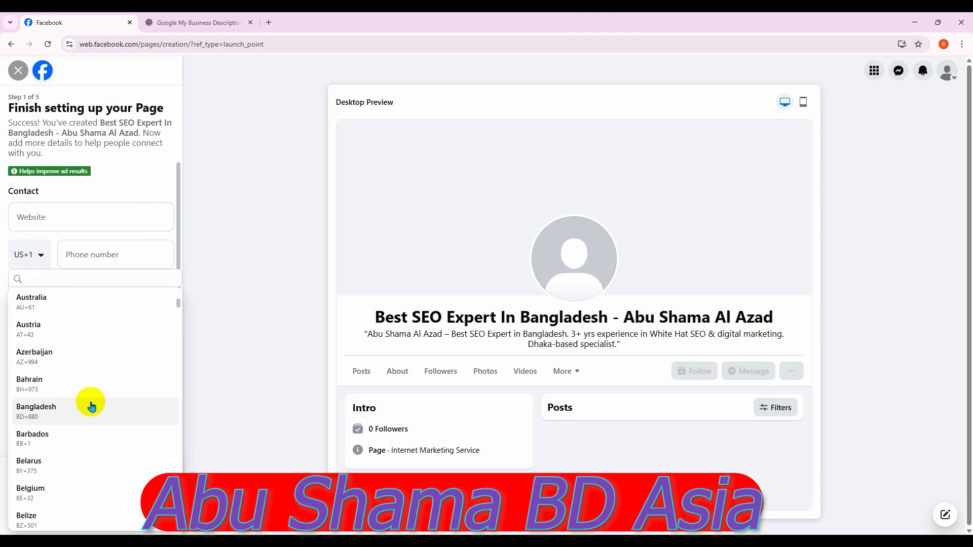
{"action": "left_click", "coordinate": [91, 405]}
{"action": "left_click", "coordinate": [96, 258]}
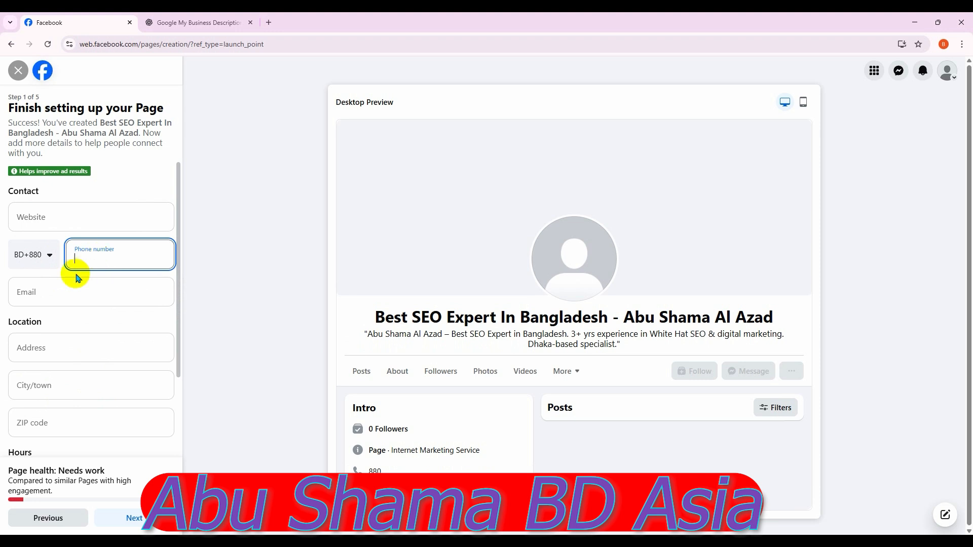
{"action": "left_click", "coordinate": [50, 290]}
{"action": "left_click", "coordinate": [68, 348]}
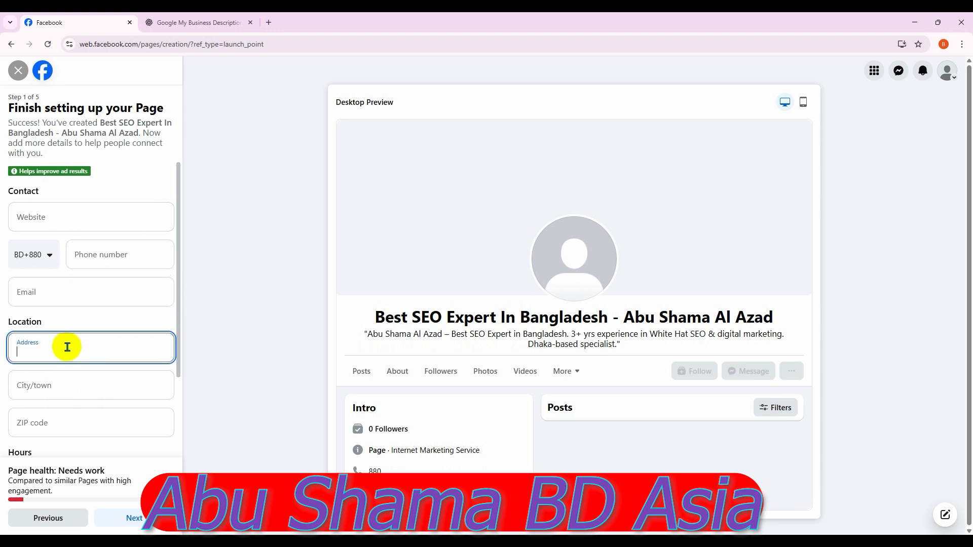
Enter the business phone number, then switch over to ChatGPT
{"action": "left_click", "coordinate": [95, 256]}
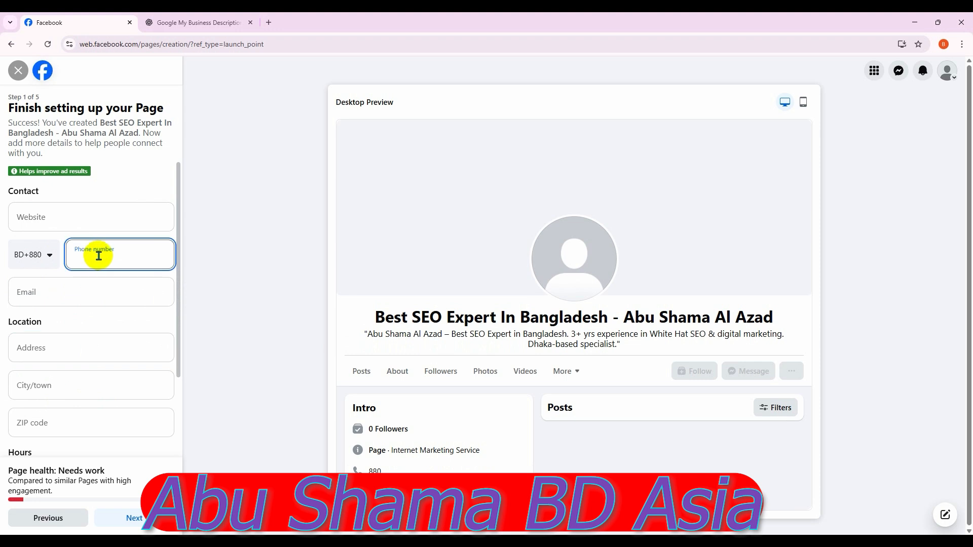
{"action": "left_click", "coordinate": [62, 290]}
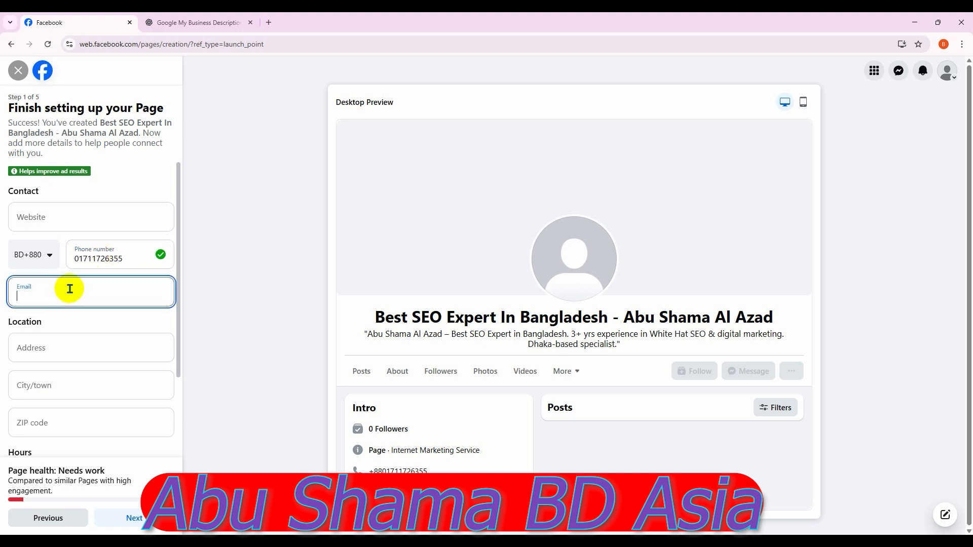
{"action": "left_click", "coordinate": [213, 24]}
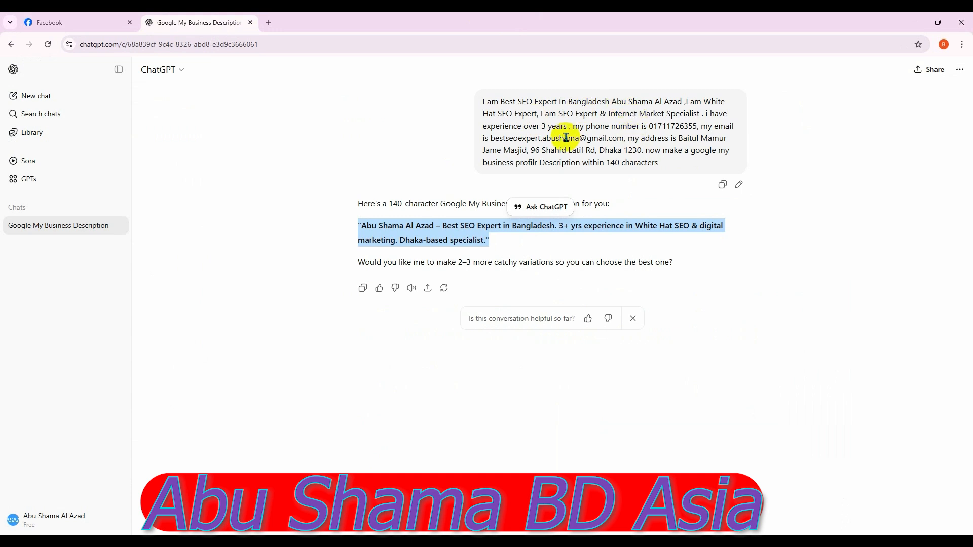
Copy the e-mail address from the earlier ChatGPT prompt for the Facebook Email field
{"action": "left_click_drag", "start_coordinate": [490, 138], "coordinate": [622, 135]}
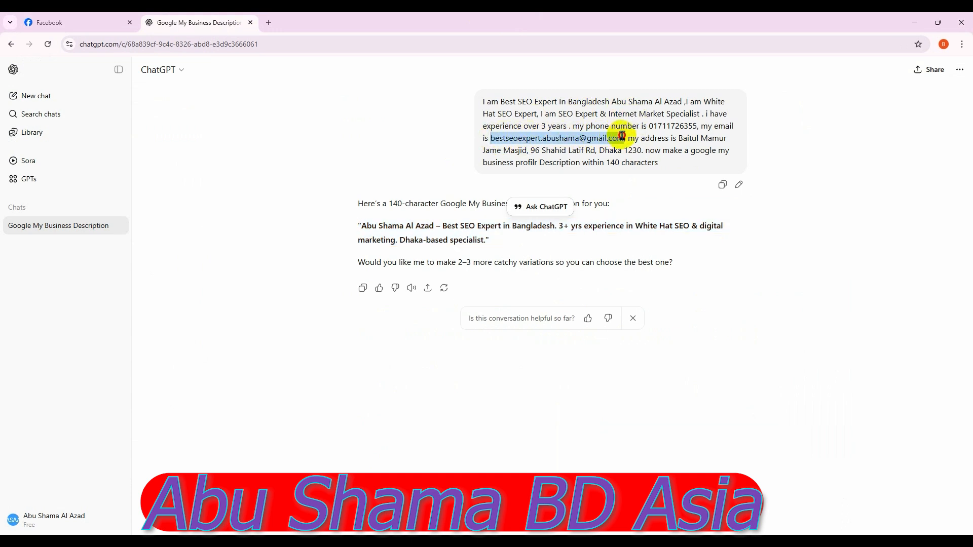
{"action": "left_click", "coordinate": [611, 153]}
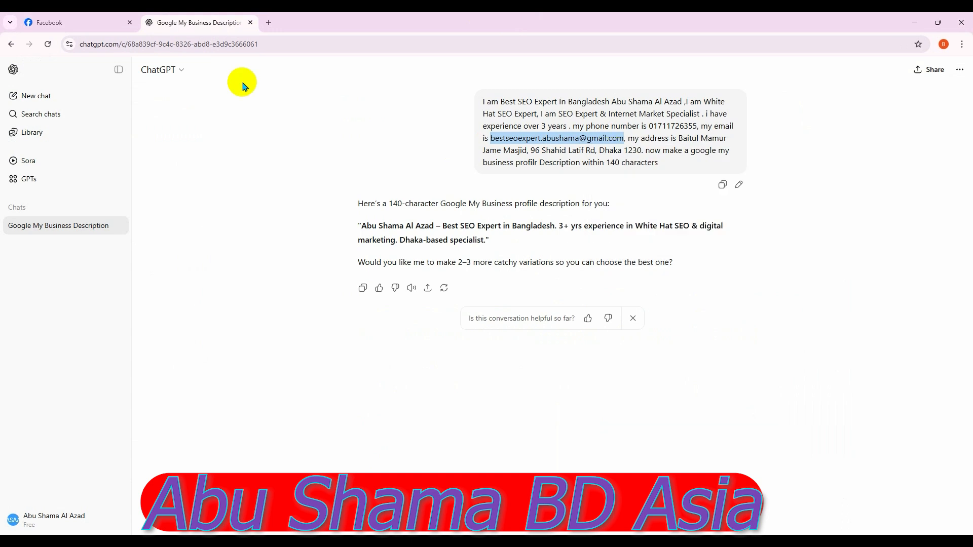
{"action": "left_click", "coordinate": [93, 22]}
{"action": "left_click", "coordinate": [119, 302]}
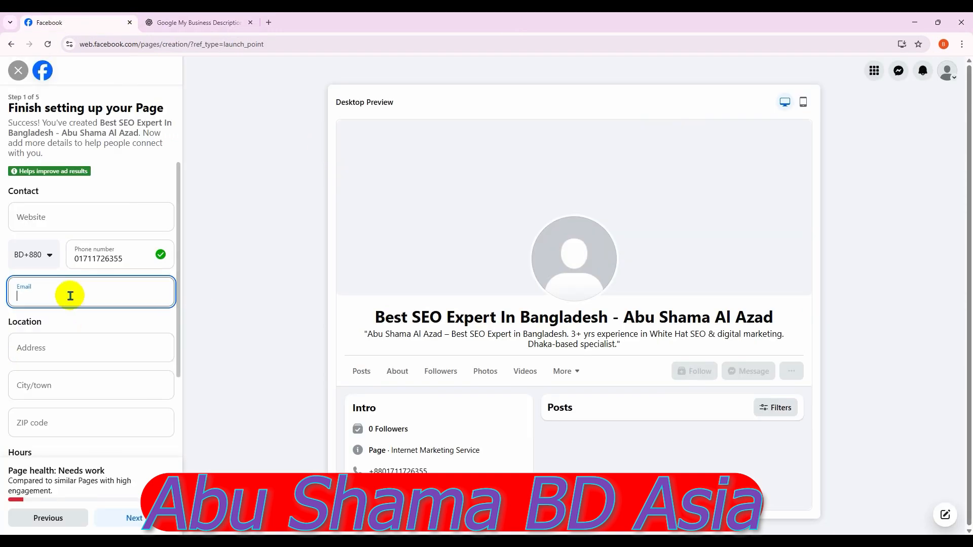
Paste the e-mail, enter the street address, and set the city to Dhaka, Bangladesh
{"action": "key", "text": "ctrl+v"}
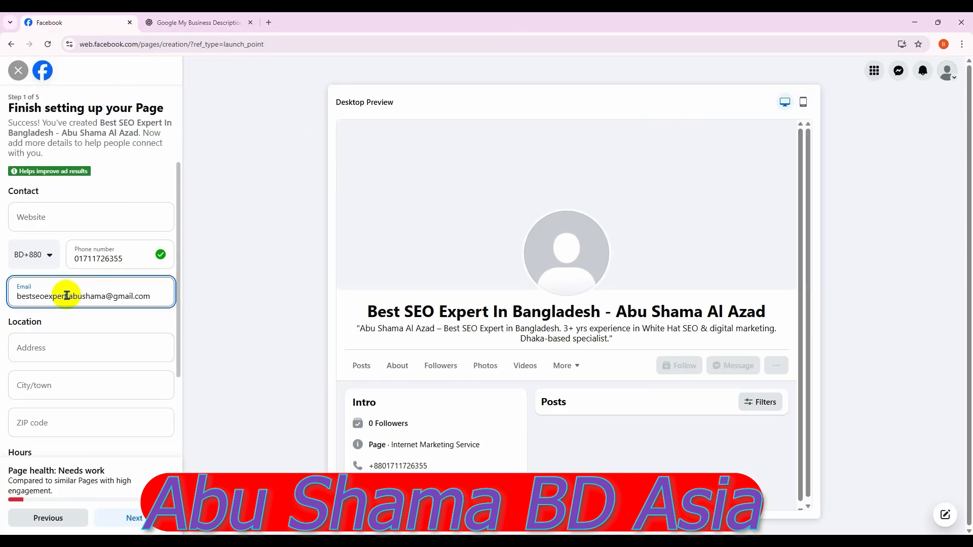
{"action": "left_click", "coordinate": [86, 350]}
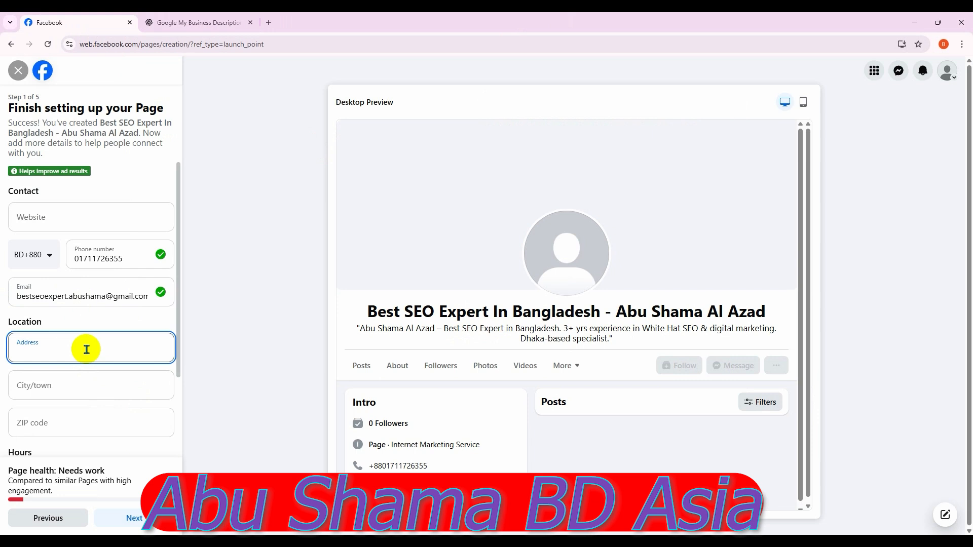
{"action": "type", "text": "Uttara, Dhaka-1230"}
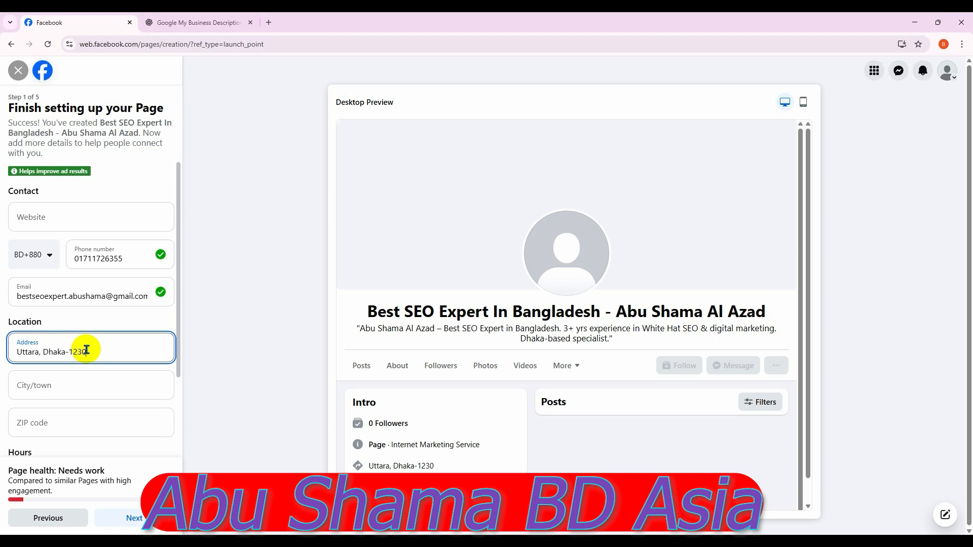
{"action": "left_click", "coordinate": [76, 385]}
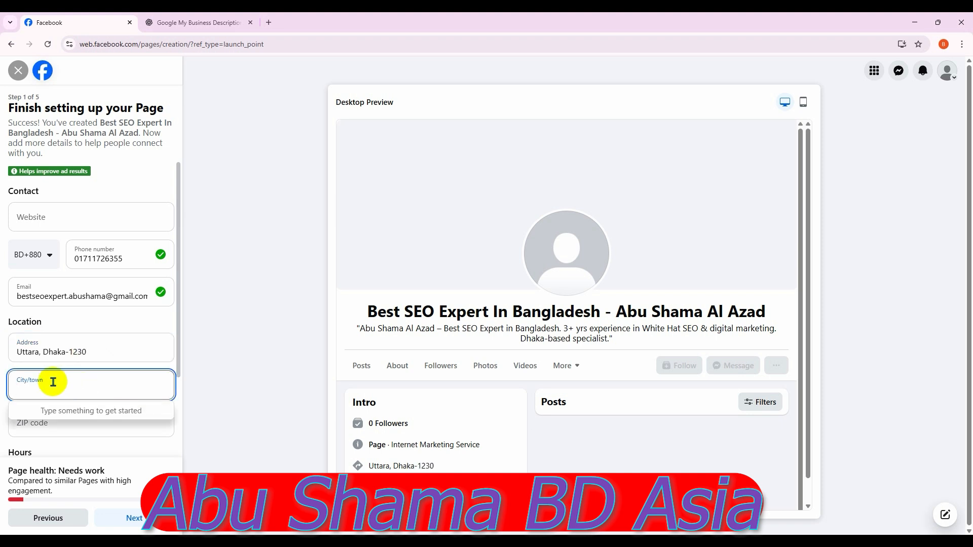
{"action": "type", "text": "d"}
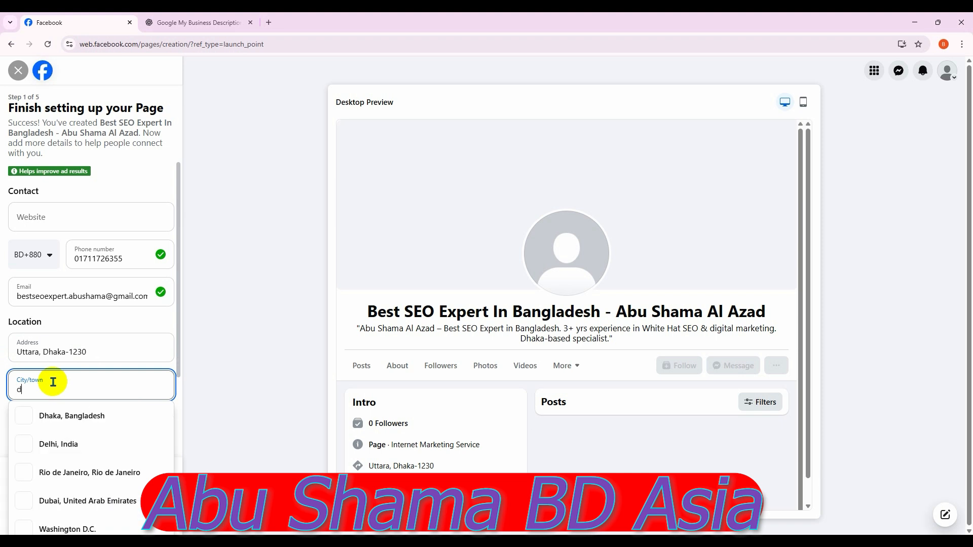
{"action": "type", "text": "haka"}
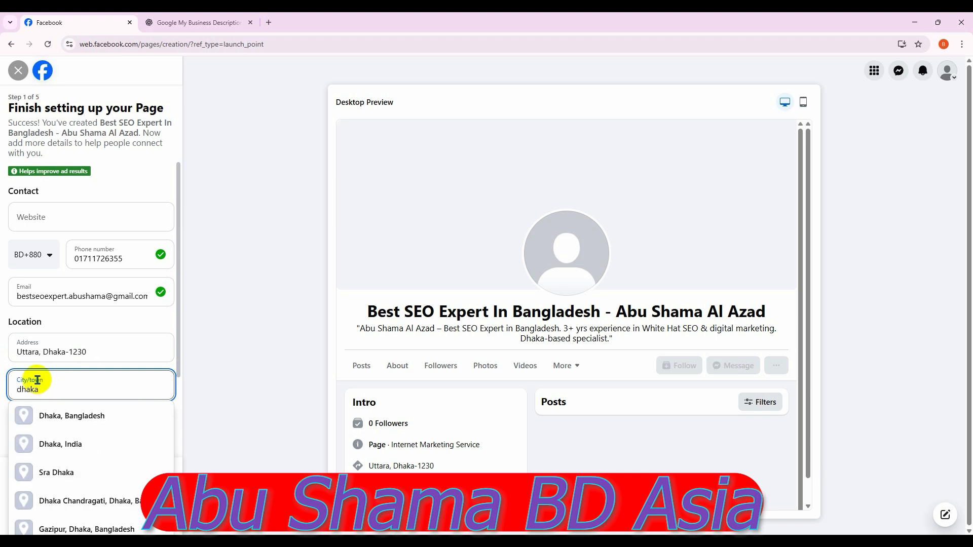
{"action": "left_click", "coordinate": [74, 416]}
{"action": "left_click", "coordinate": [79, 425]}
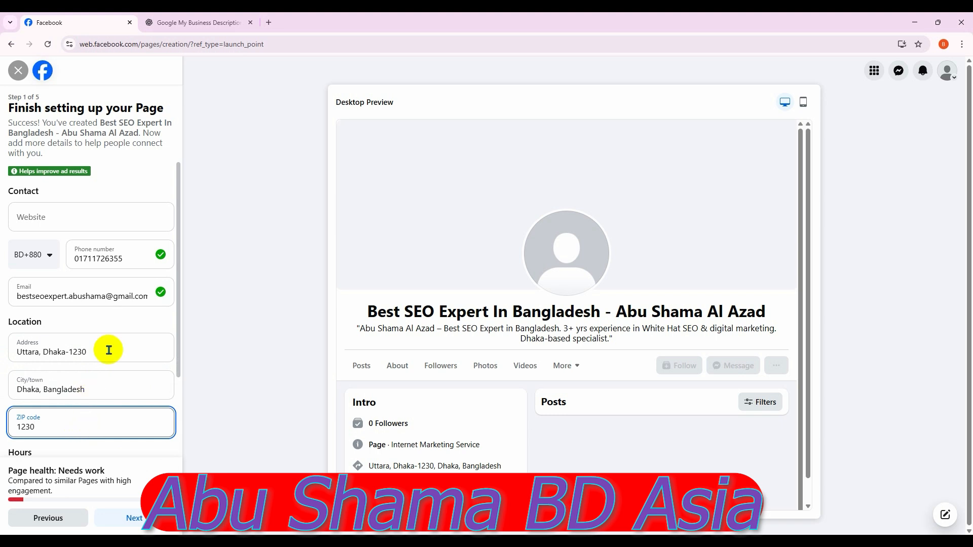
Trim the end of the street address and set business hours to Always open
{"action": "left_click_drag", "start_coordinate": [94, 352], "coordinate": [42, 349]}
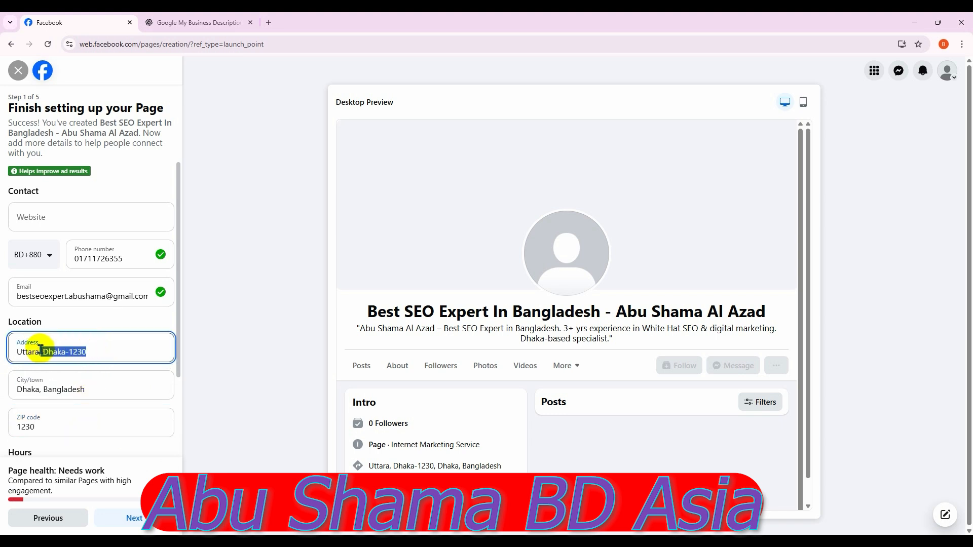
{"action": "key", "text": "BackSpace"}
{"action": "right_click", "coordinate": [40, 350]}
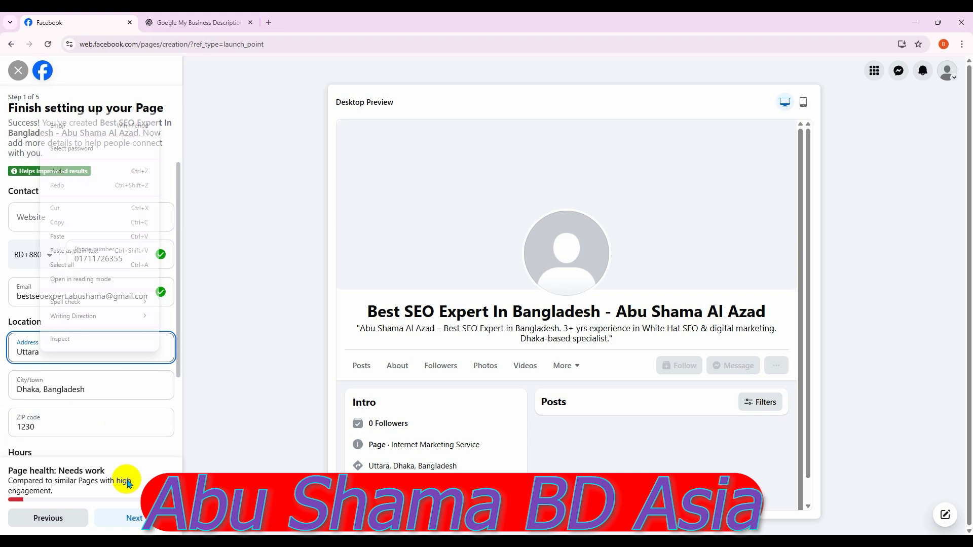
{"action": "left_click", "coordinate": [103, 359]}
{"action": "scroll", "coordinate": [124, 381], "scroll_direction": "down", "scroll_amount": 2}
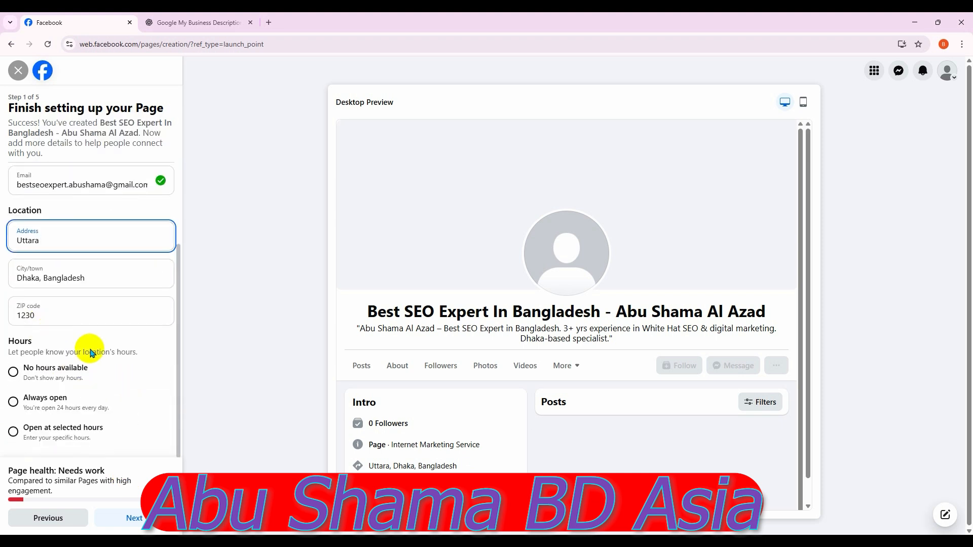
{"action": "left_click", "coordinate": [14, 403]}
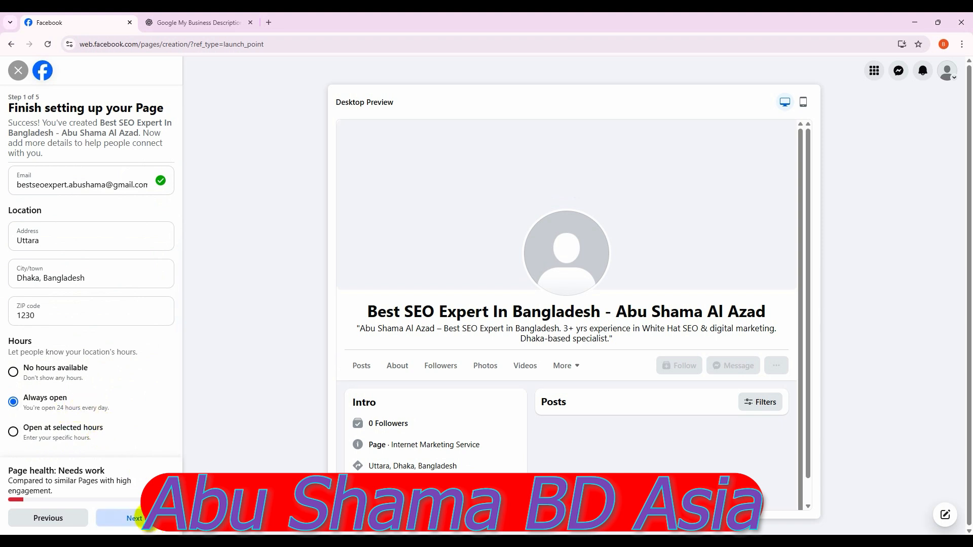
Continue to step 2 and upload the portrait photo from the Desktop as profile picture
{"action": "left_click", "coordinate": [140, 519]}
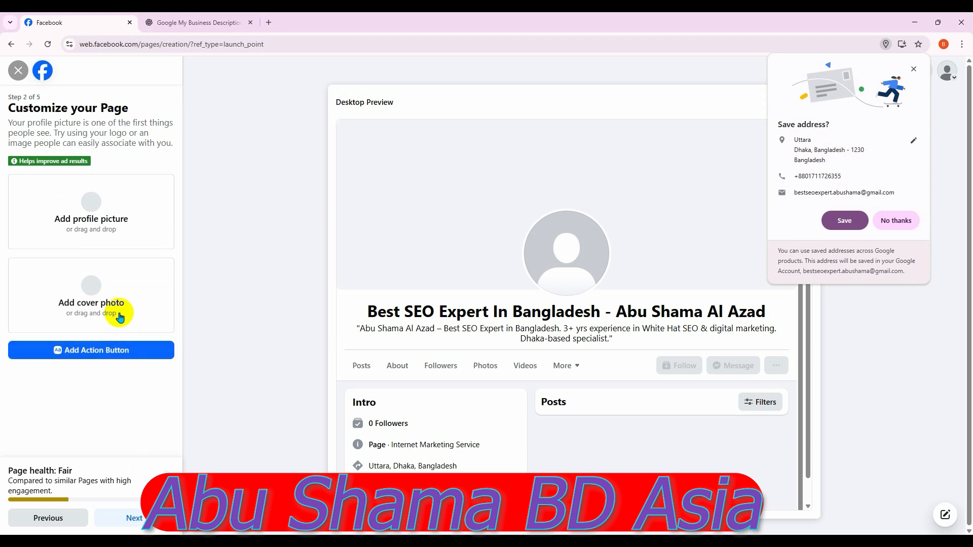
{"action": "left_click", "coordinate": [105, 231]}
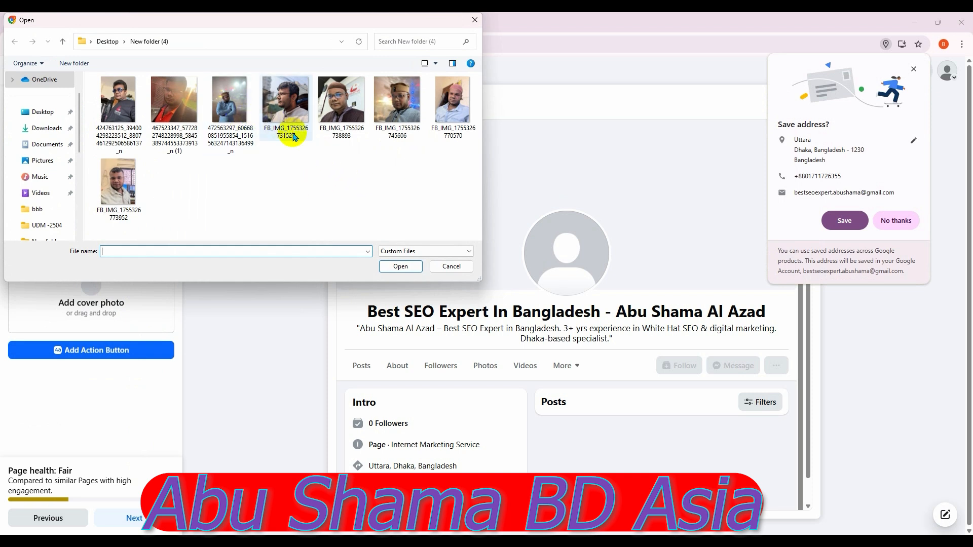
{"action": "left_click", "coordinate": [41, 120]}
{"action": "scroll", "coordinate": [348, 163], "scroll_direction": "down", "scroll_amount": 5}
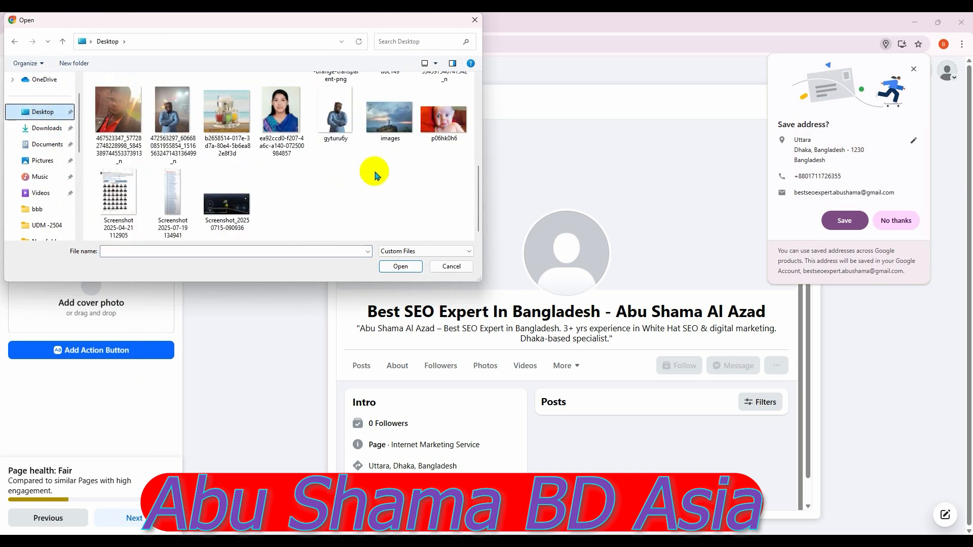
{"action": "scroll", "coordinate": [375, 175], "scroll_direction": "up", "scroll_amount": 1}
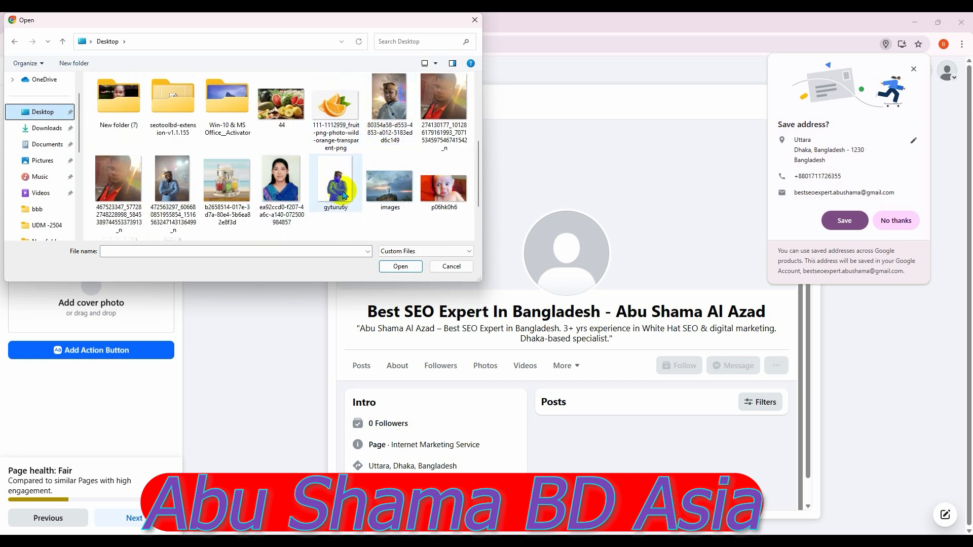
{"action": "left_click", "coordinate": [395, 117]}
{"action": "double_click", "coordinate": [395, 117]}
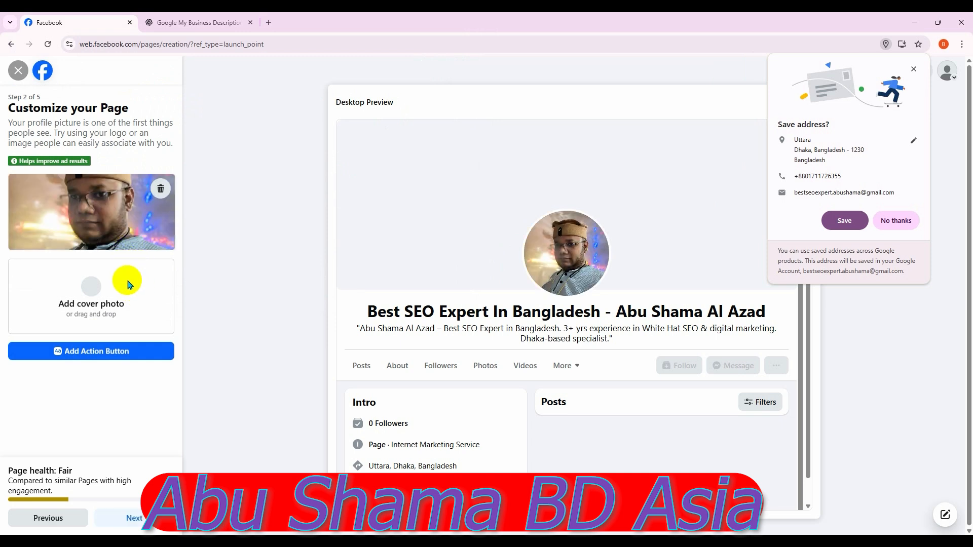
Browse into 'New folder (4)' to find a cover photo
{"action": "left_click", "coordinate": [99, 297]}
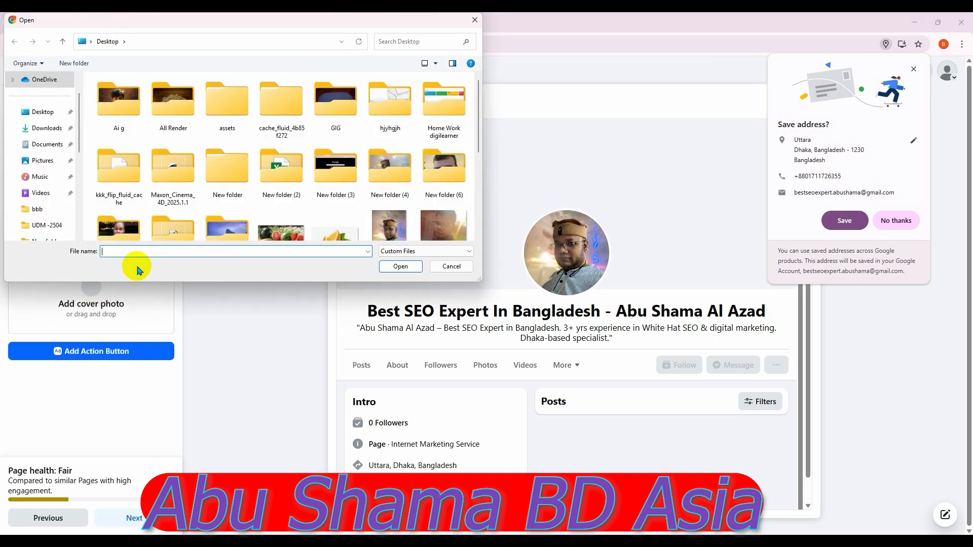
{"action": "scroll", "coordinate": [349, 201], "scroll_direction": "down", "scroll_amount": 5}
{"action": "scroll", "coordinate": [350, 205], "scroll_direction": "up", "scroll_amount": 2}
{"action": "scroll", "coordinate": [350, 205], "scroll_direction": "down", "scroll_amount": 2}
{"action": "scroll", "coordinate": [350, 206], "scroll_direction": "up", "scroll_amount": 2}
{"action": "scroll", "coordinate": [350, 206], "scroll_direction": "down", "scroll_amount": 2}
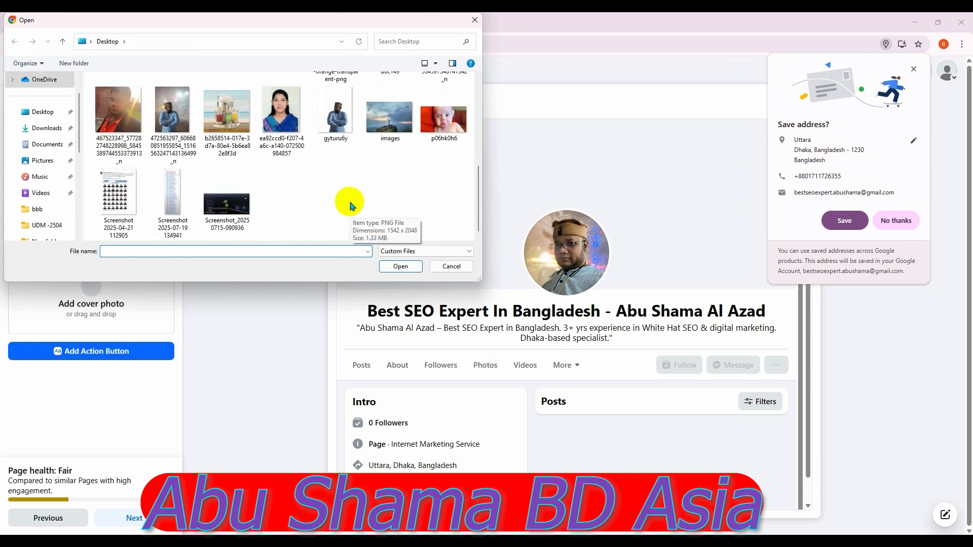
{"action": "scroll", "coordinate": [350, 206], "scroll_direction": "up", "scroll_amount": 2}
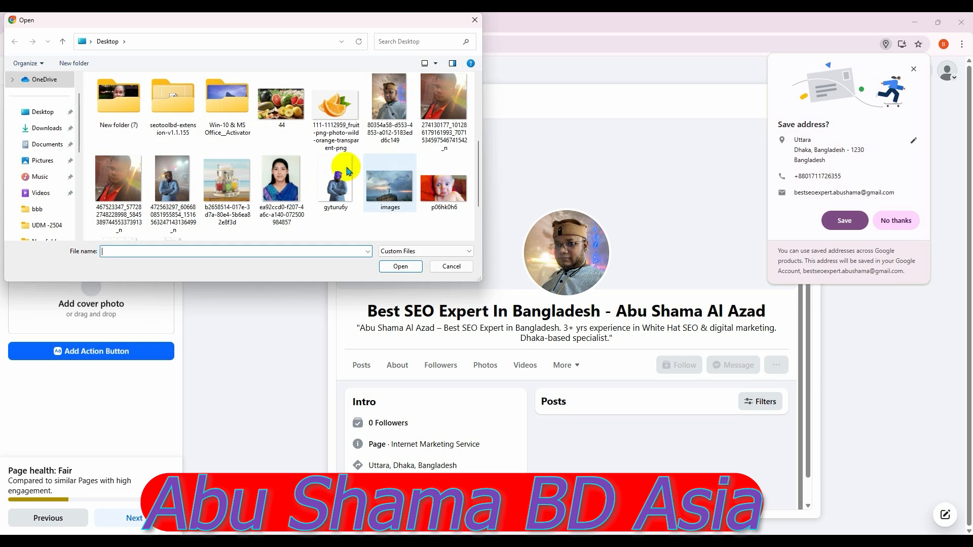
{"action": "scroll", "coordinate": [358, 168], "scroll_direction": "up", "scroll_amount": 2}
{"action": "scroll", "coordinate": [359, 169], "scroll_direction": "down", "scroll_amount": 2}
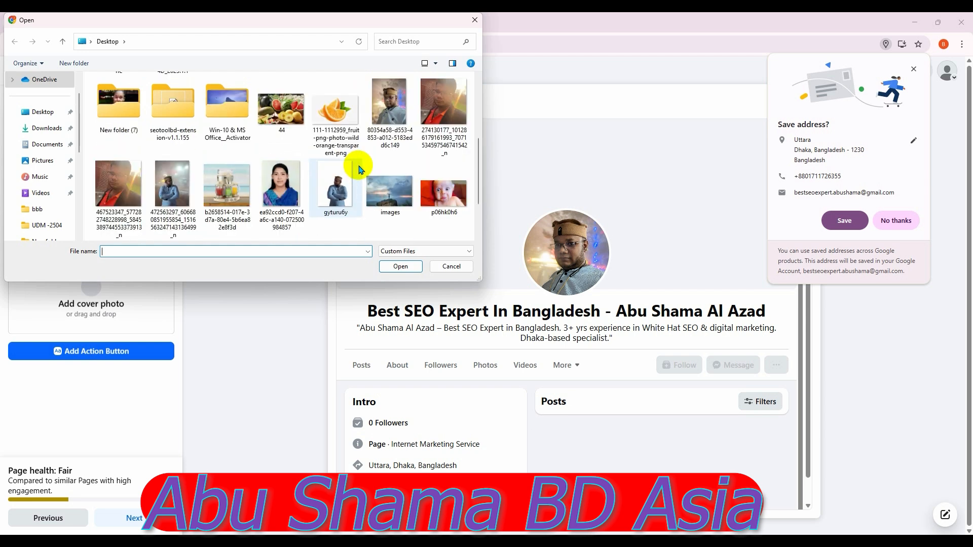
{"action": "scroll", "coordinate": [359, 169], "scroll_direction": "up", "scroll_amount": 2}
{"action": "double_click", "coordinate": [401, 113]}
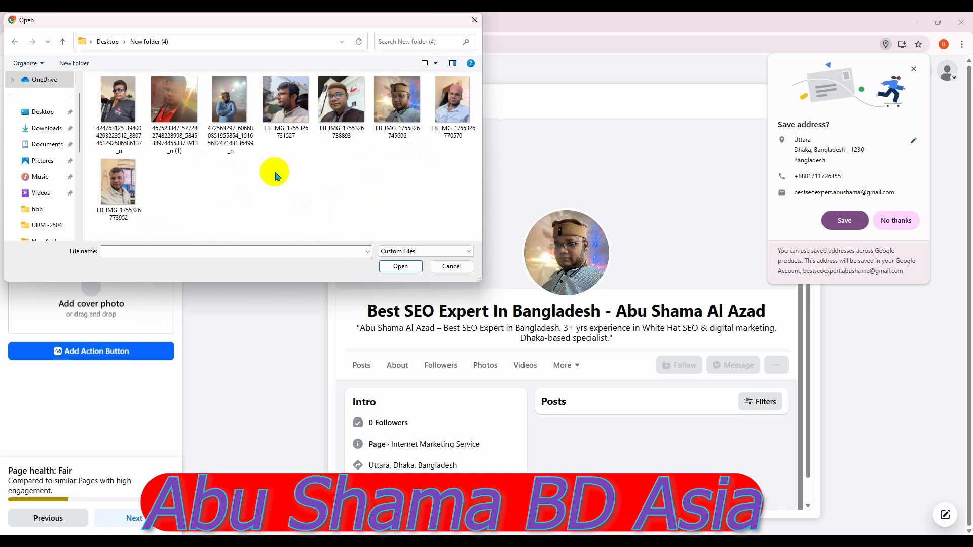
Set the third photo as the cover and reposition it within the frame
{"action": "double_click", "coordinate": [227, 109]}
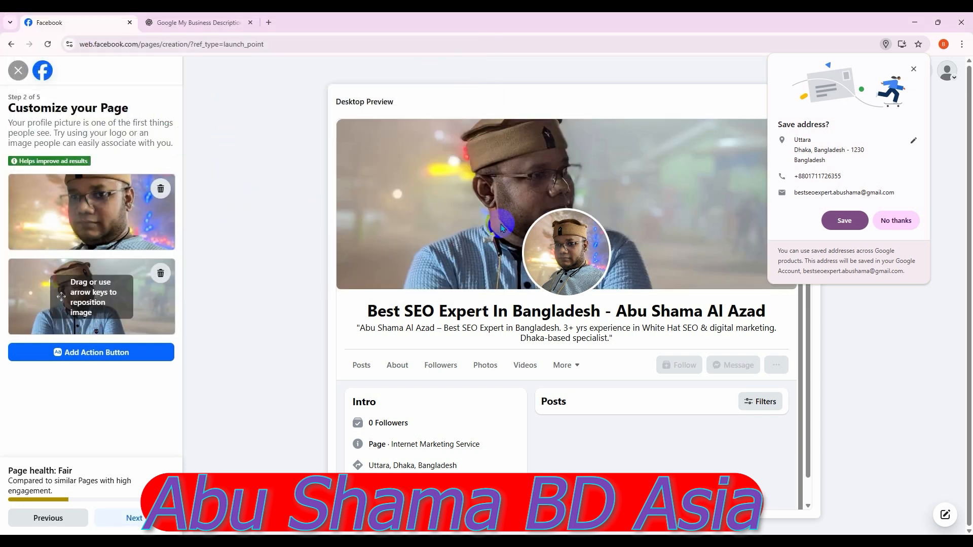
{"action": "left_click", "coordinate": [853, 227]}
{"action": "left_click_drag", "start_coordinate": [152, 329], "coordinate": [124, 365]}
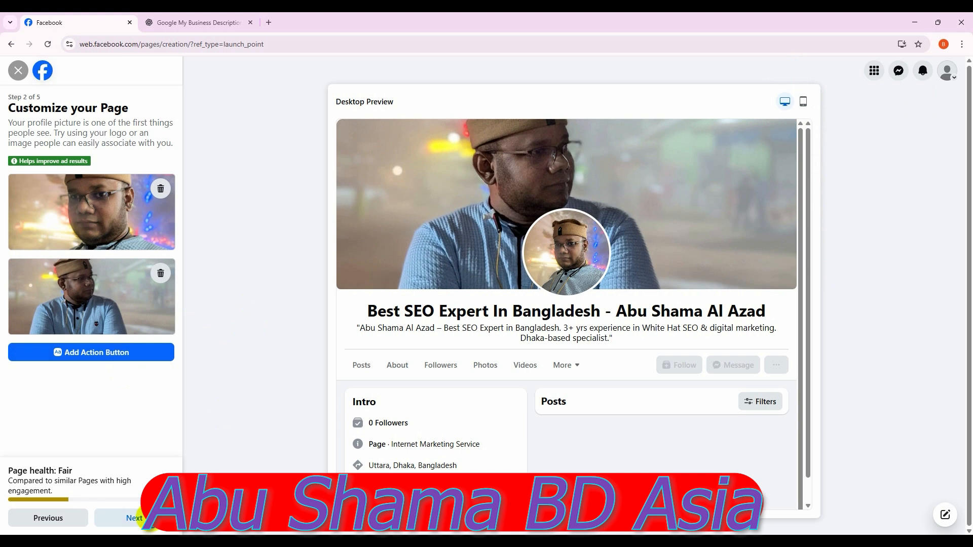
{"action": "left_click", "coordinate": [77, 352]}
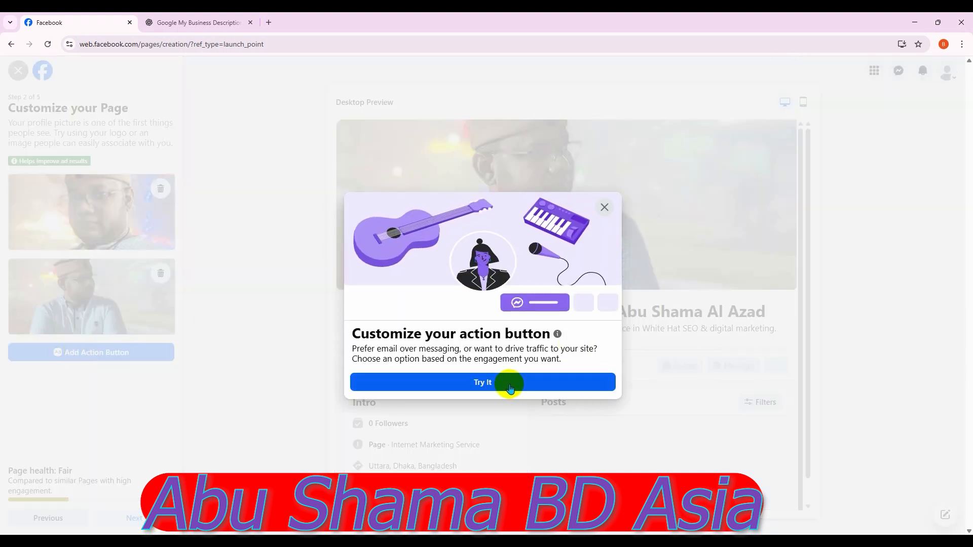
Save Send message as the Page's action button and advance to the WhatsApp setup step
{"action": "left_click", "coordinate": [509, 386]}
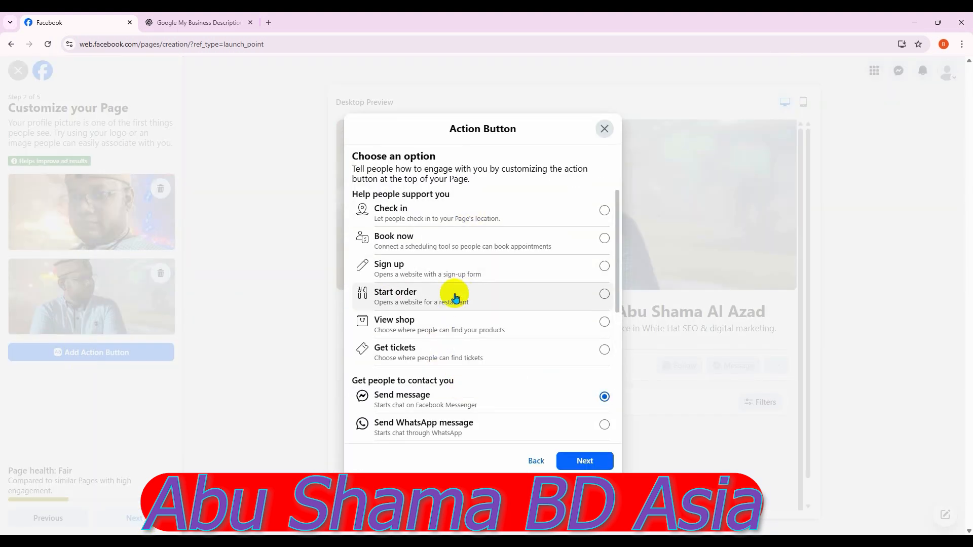
{"action": "scroll", "coordinate": [456, 299], "scroll_direction": "down", "scroll_amount": 2}
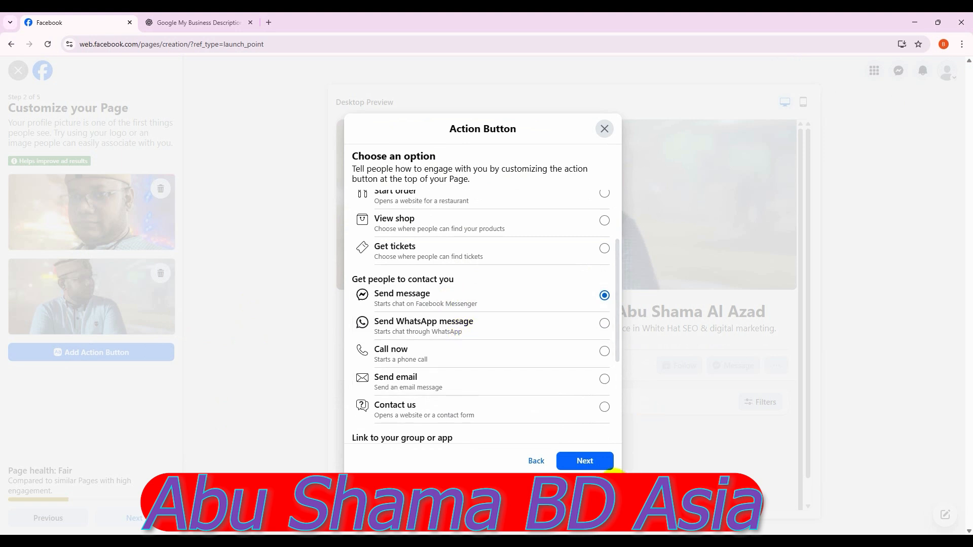
{"action": "left_click", "coordinate": [583, 461]}
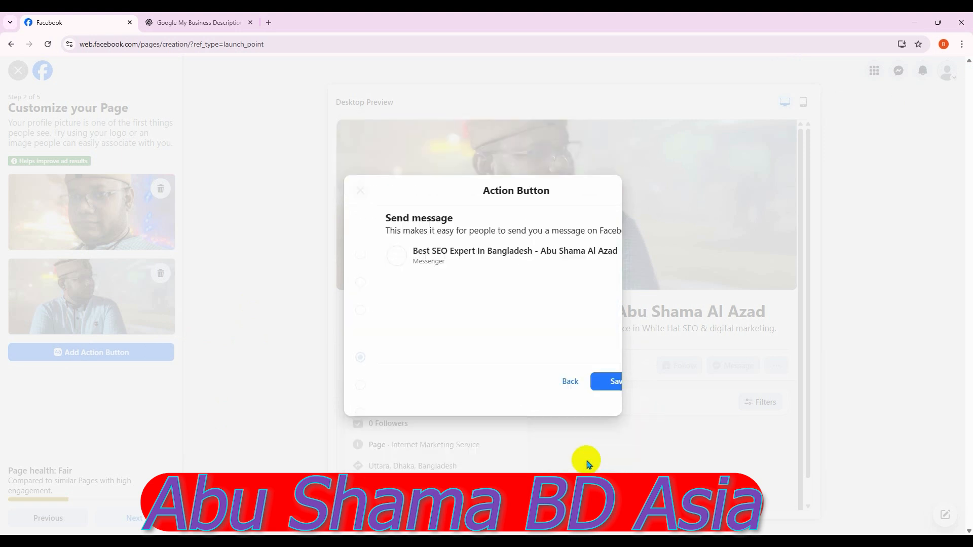
{"action": "left_click", "coordinate": [591, 393]}
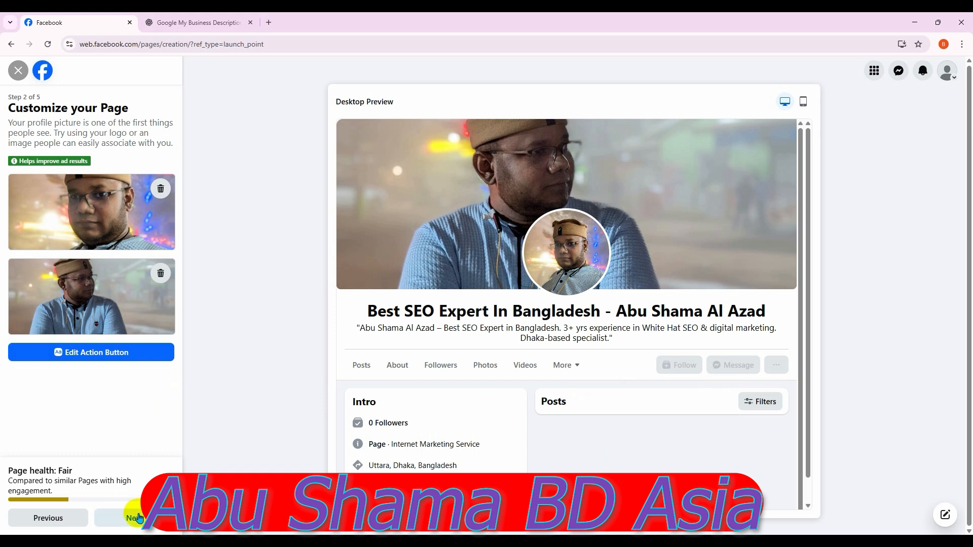
{"action": "left_click", "coordinate": [139, 517]}
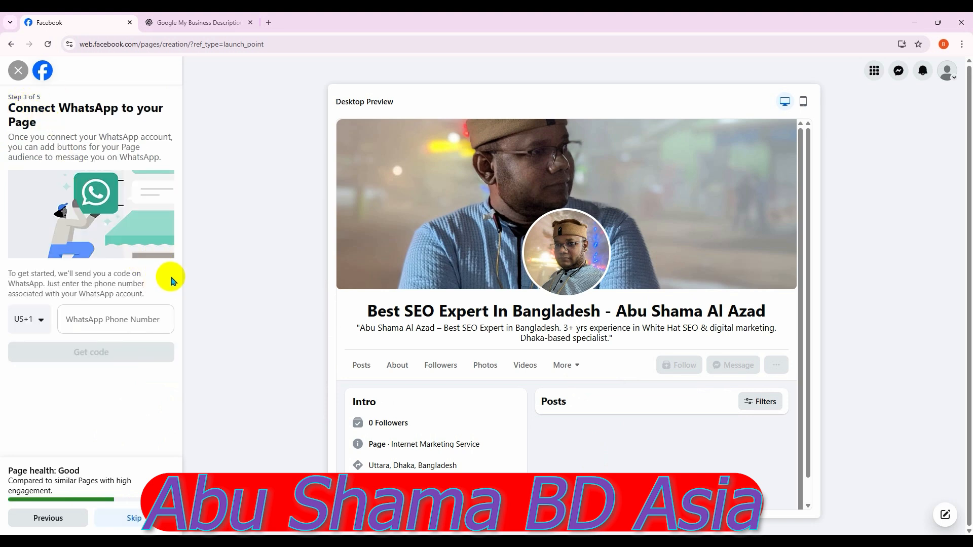
Enter the WhatsApp phone number with the Bangladesh +880 country code, removing the duplicated prefix
{"action": "left_click", "coordinate": [40, 319]}
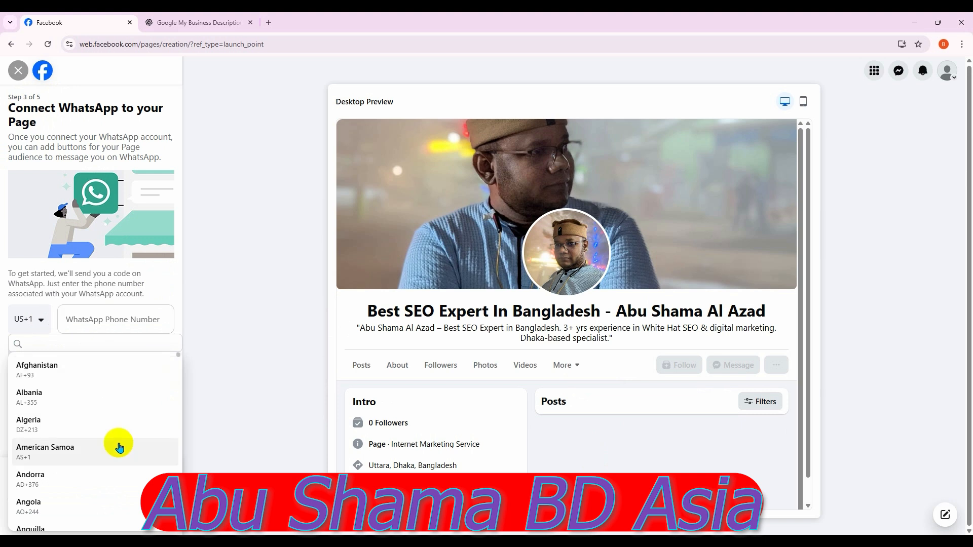
{"action": "scroll", "coordinate": [117, 450], "scroll_direction": "down", "scroll_amount": 7}
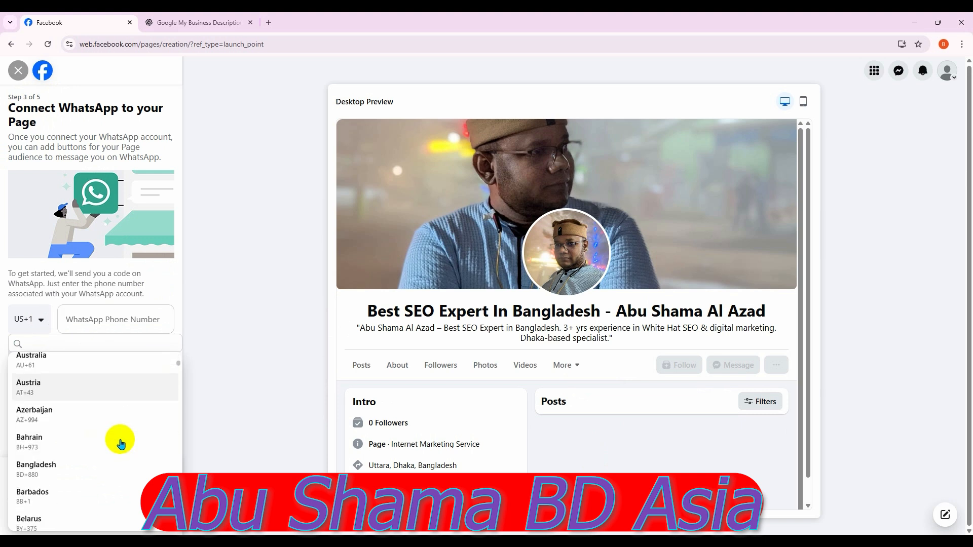
{"action": "left_click", "coordinate": [95, 423]}
{"action": "left_click", "coordinate": [98, 322]}
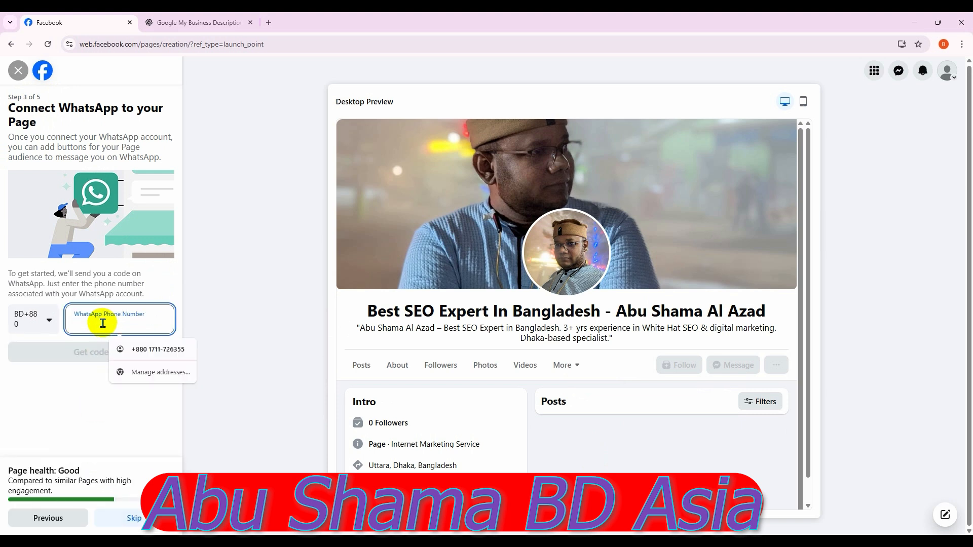
{"action": "left_click", "coordinate": [164, 350]}
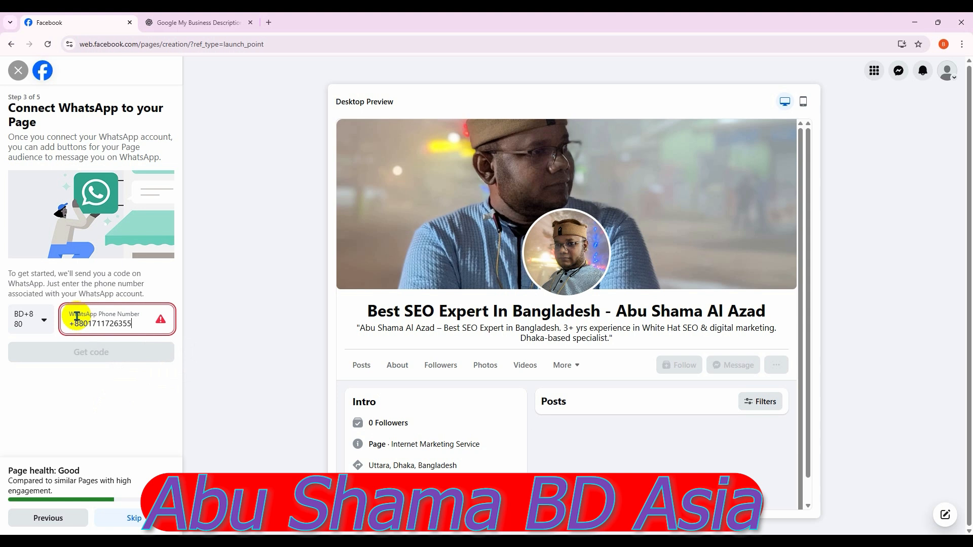
{"action": "left_click_drag", "start_coordinate": [87, 323], "coordinate": [68, 321]}
{"action": "key", "text": "BackSpace"}
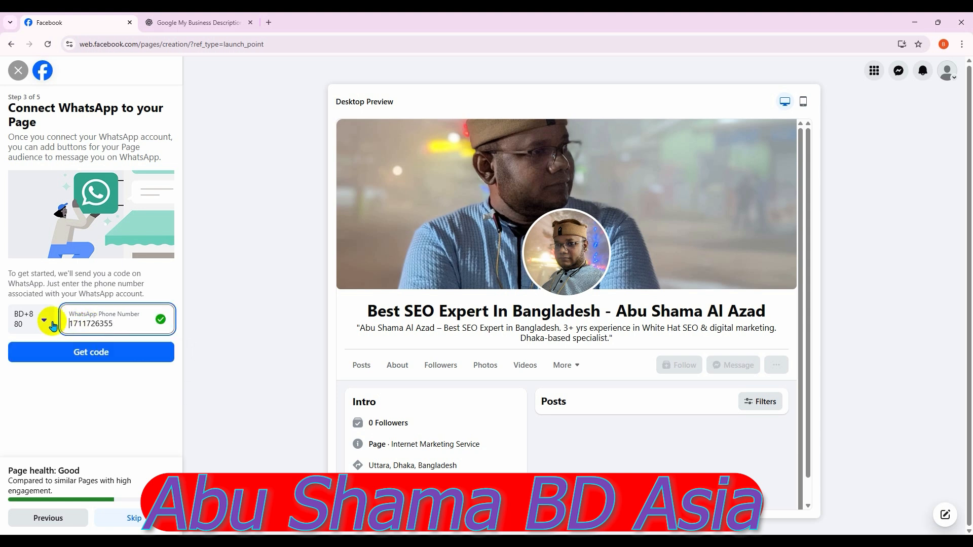
Verify the number with the WhatsApp code and continue to Build your Page audience
{"action": "left_click", "coordinate": [123, 354]}
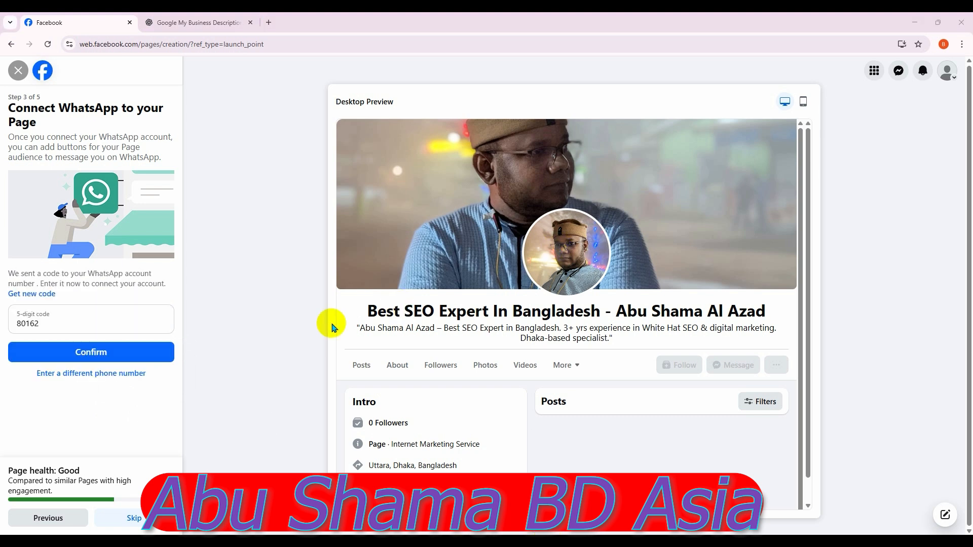
{"action": "left_click", "coordinate": [112, 352]}
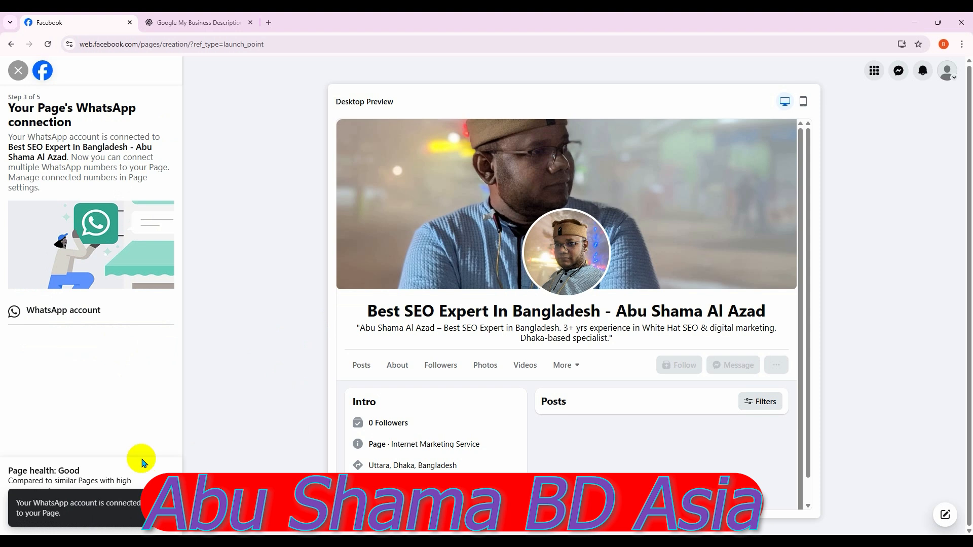
{"action": "left_click", "coordinate": [136, 518]}
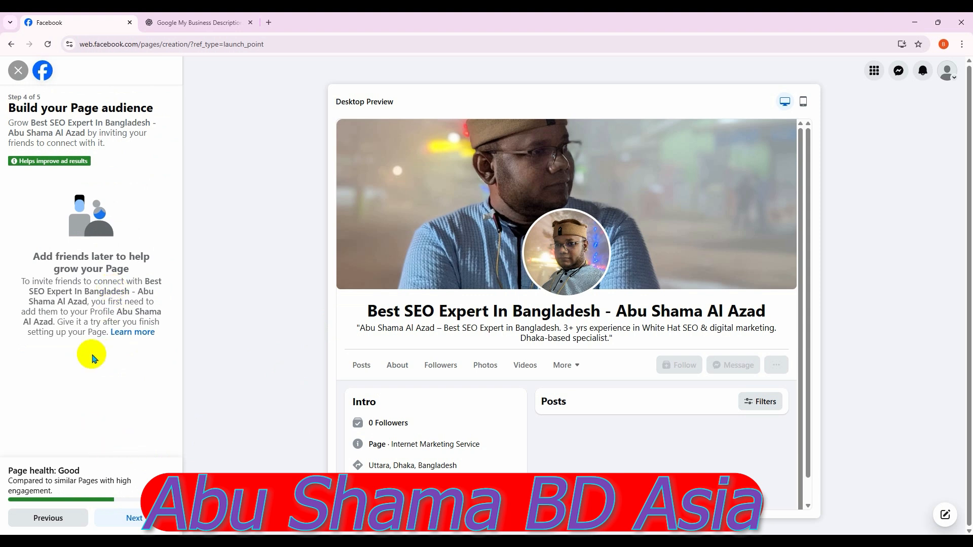
Skip through steps 4 and 5, leaving notifications on, and finish creating the Page
{"action": "left_click", "coordinate": [152, 520]}
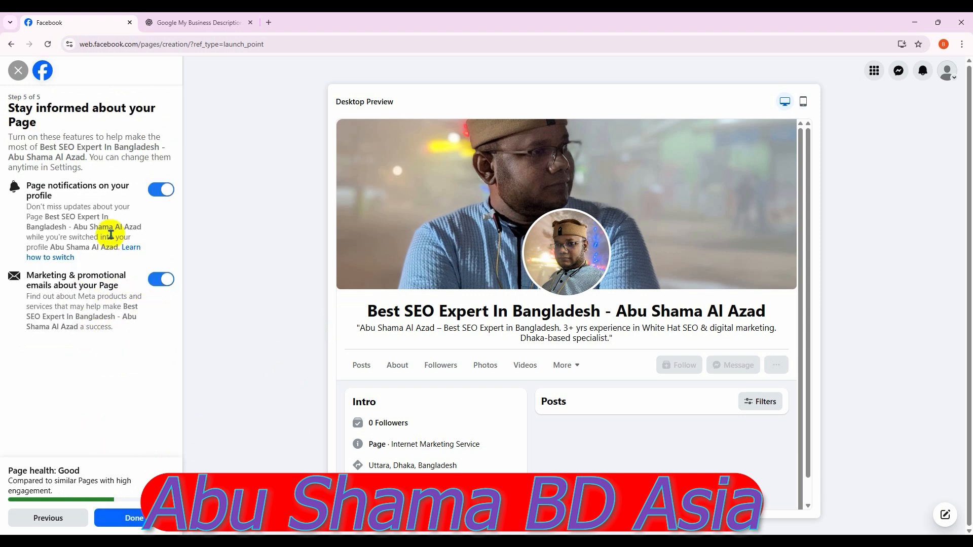
{"action": "left_click", "coordinate": [142, 517]}
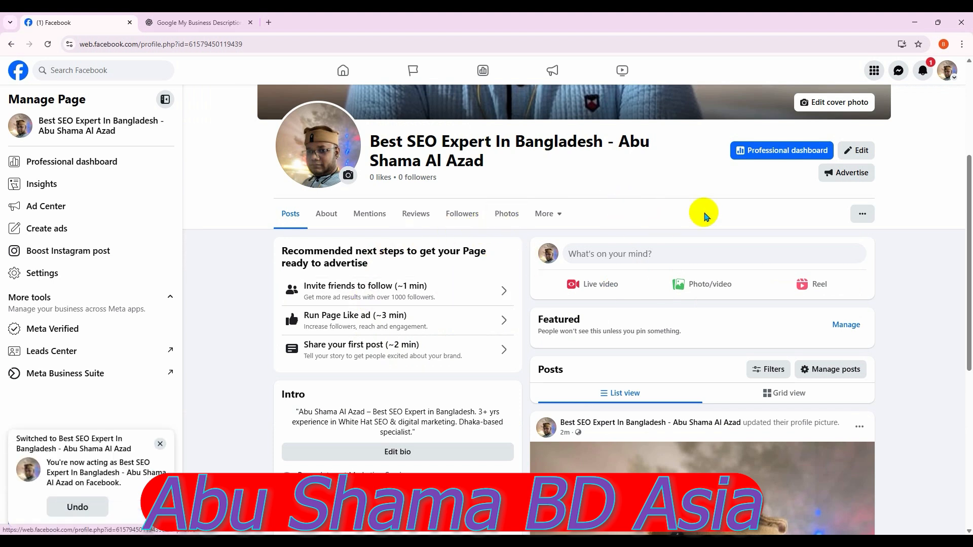
Browse the new SEO Page and open Settings from its Manage Page sidebar
{"action": "scroll", "coordinate": [684, 196], "scroll_direction": "down", "scroll_amount": 4}
{"action": "scroll", "coordinate": [688, 196], "scroll_direction": "up", "scroll_amount": 3}
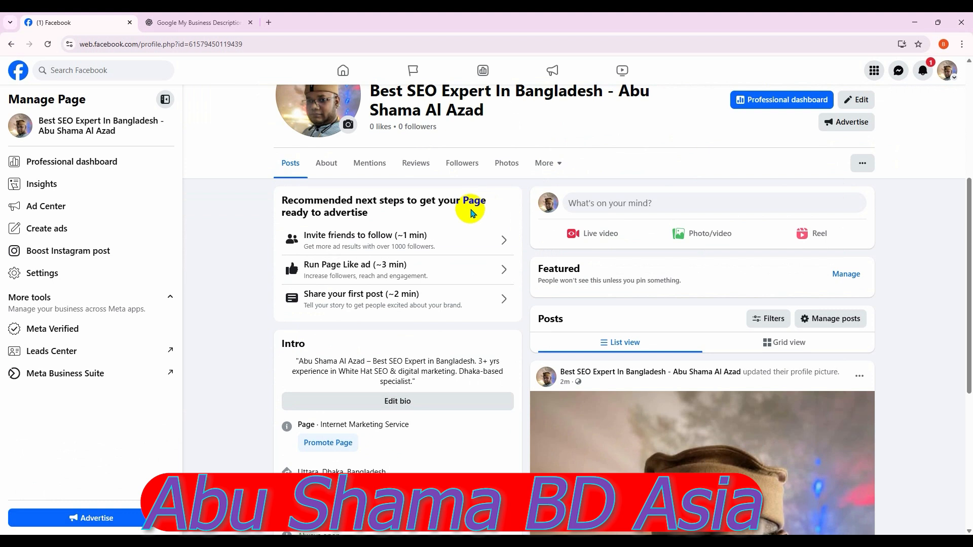
{"action": "scroll", "coordinate": [470, 213], "scroll_direction": "down", "scroll_amount": 2}
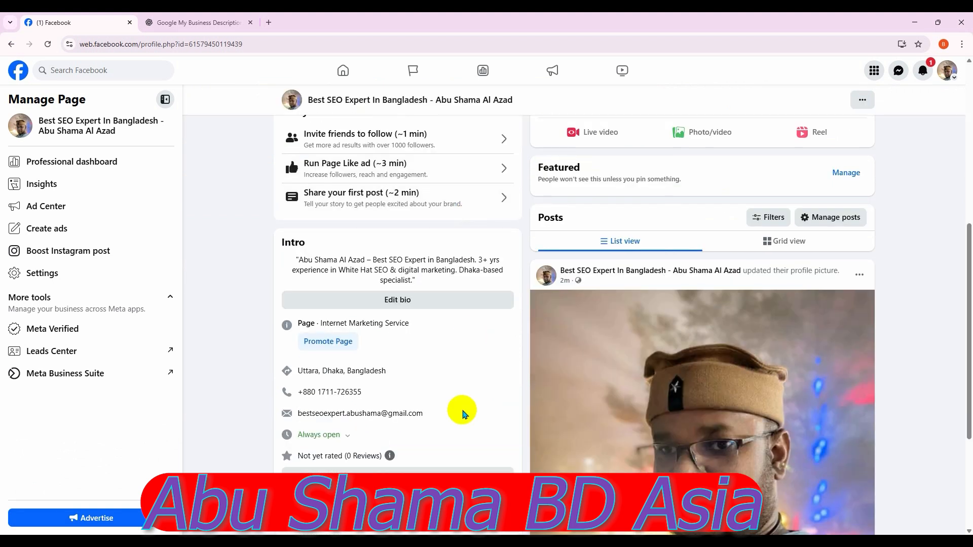
{"action": "scroll", "coordinate": [462, 373], "scroll_direction": "down", "scroll_amount": 2}
{"action": "scroll", "coordinate": [465, 319], "scroll_direction": "up", "scroll_amount": 5}
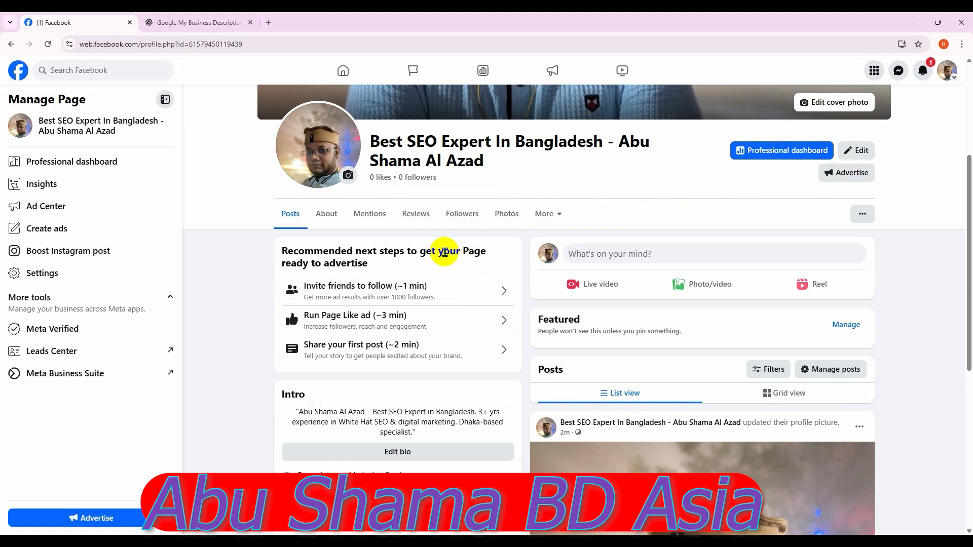
{"action": "scroll", "coordinate": [441, 243], "scroll_direction": "down", "scroll_amount": 5}
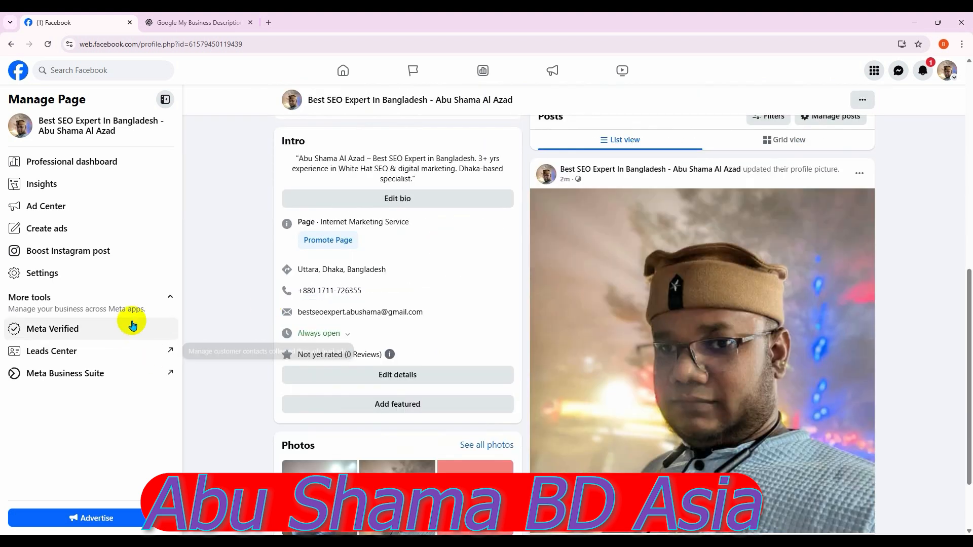
{"action": "left_click", "coordinate": [97, 280]}
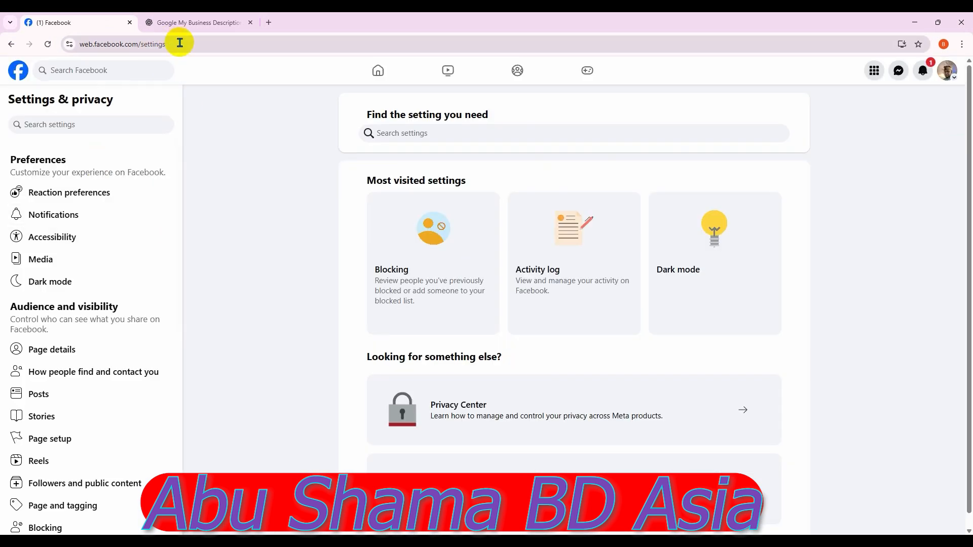
{"action": "scroll", "coordinate": [104, 414], "scroll_direction": "down", "scroll_amount": 1}
{"action": "scroll", "coordinate": [109, 395], "scroll_direction": "up", "scroll_amount": 1}
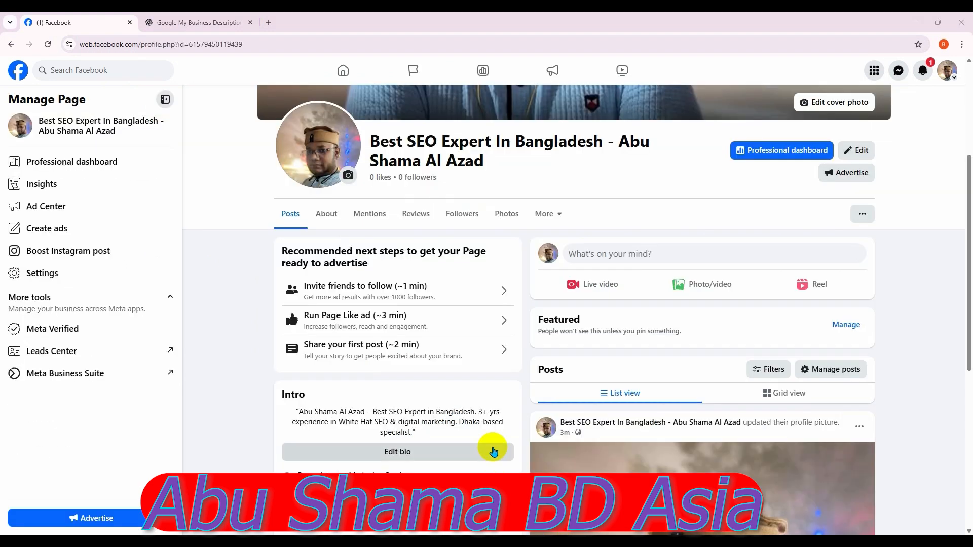
{"action": "scroll", "coordinate": [465, 275], "scroll_direction": "down", "scroll_amount": 3}
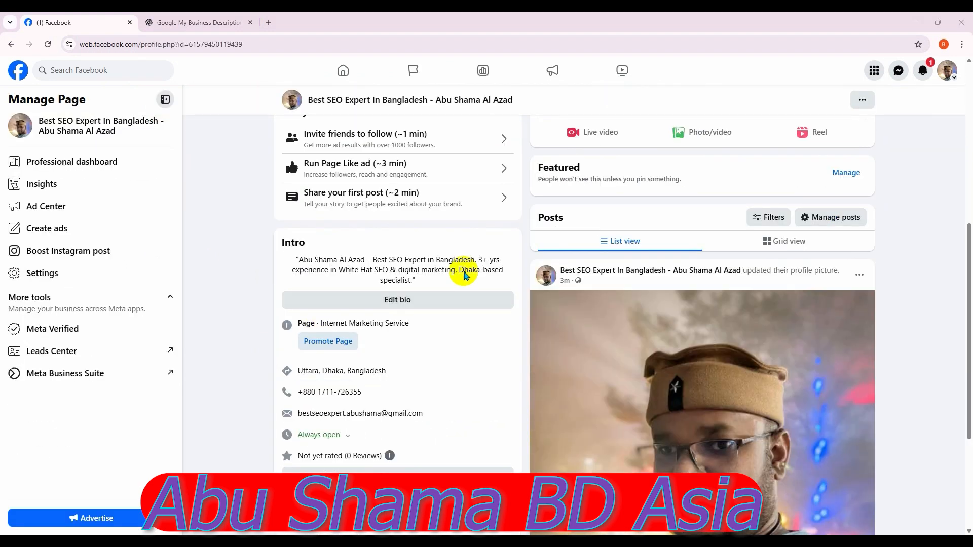
{"action": "scroll", "coordinate": [465, 276], "scroll_direction": "up", "scroll_amount": 5}
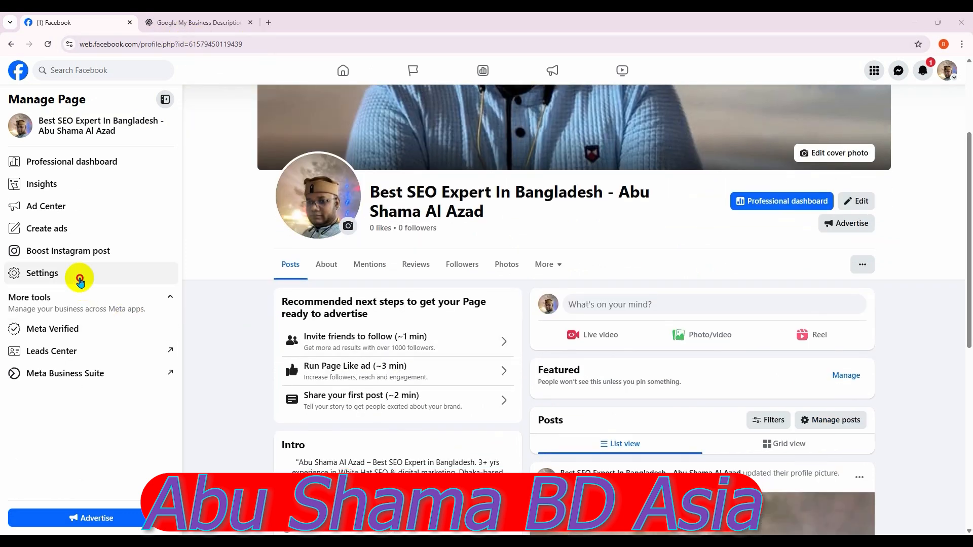
{"action": "left_click", "coordinate": [79, 277]}
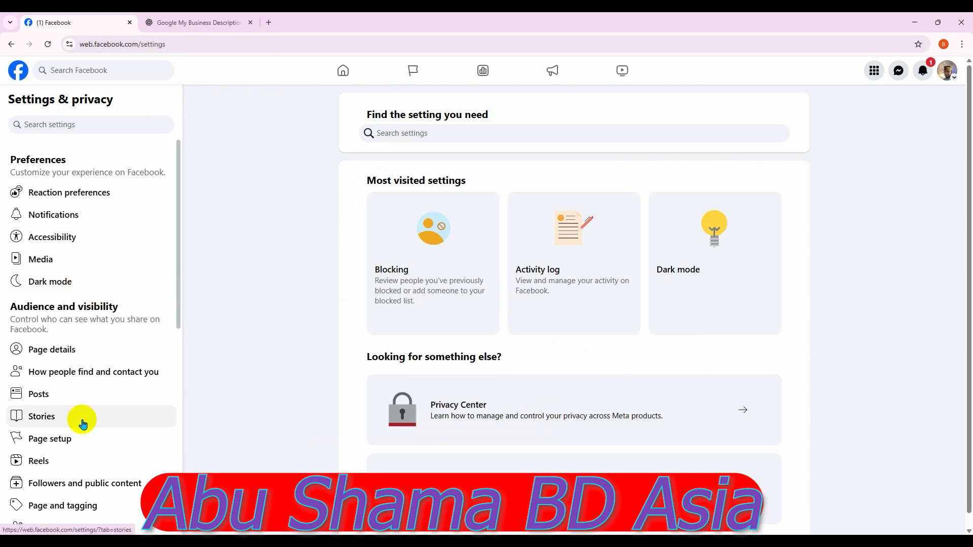
Open the Page's Name settings and start editing its username
{"action": "left_click", "coordinate": [78, 438]}
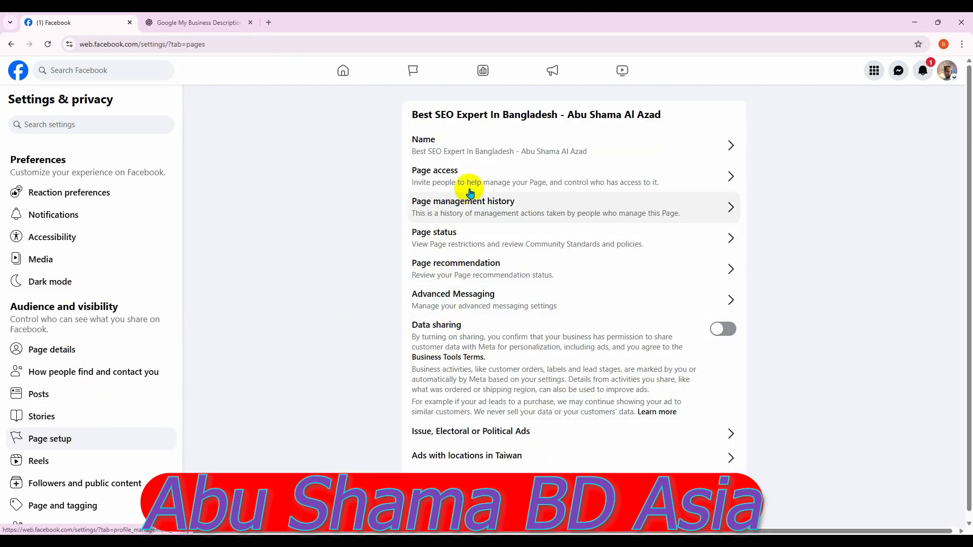
{"action": "left_click", "coordinate": [516, 140]}
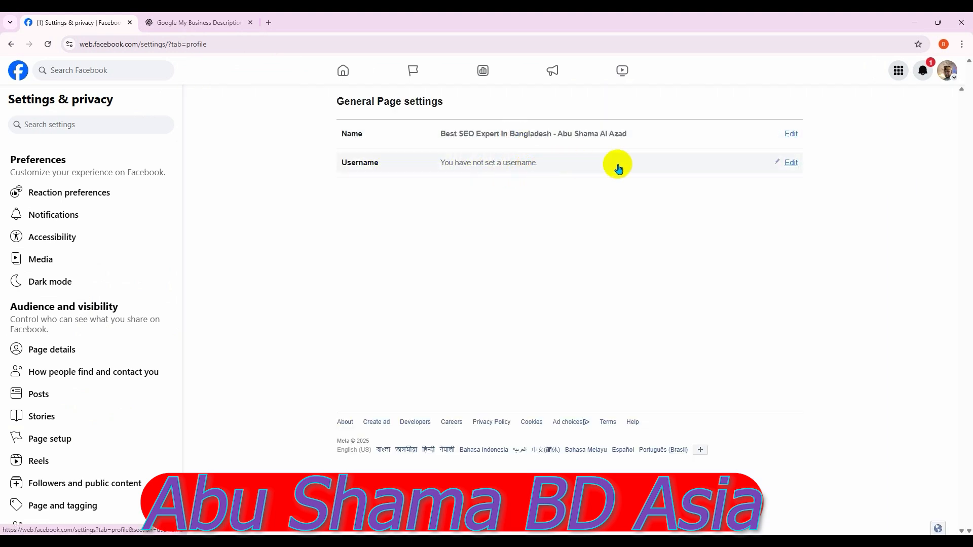
{"action": "left_click", "coordinate": [792, 163]}
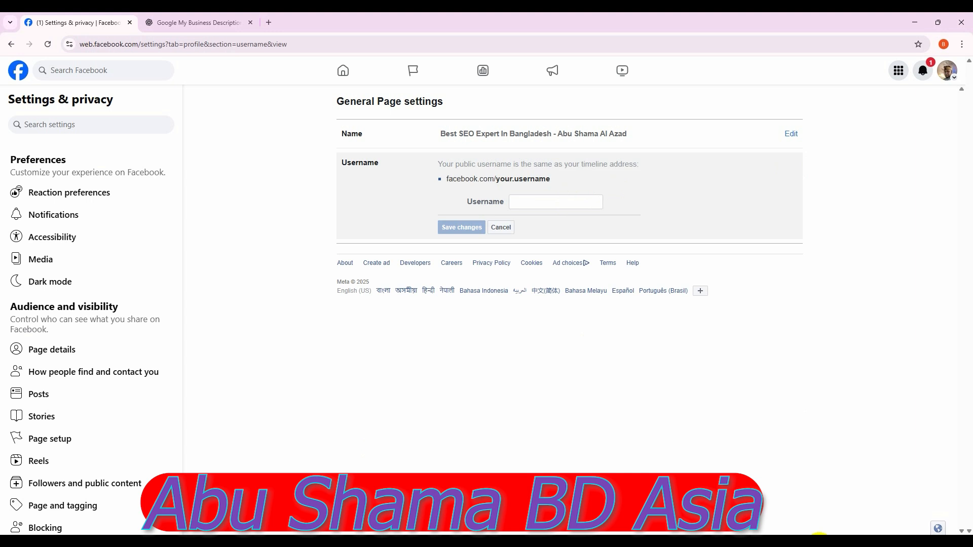
Copy the prepared username from Notepad and paste it into the username field
{"action": "left_click", "coordinate": [818, 540]}
{"action": "left_click_drag", "start_coordinate": [223, 116], "coordinate": [50, 118]}
{"action": "right_click", "coordinate": [123, 111]}
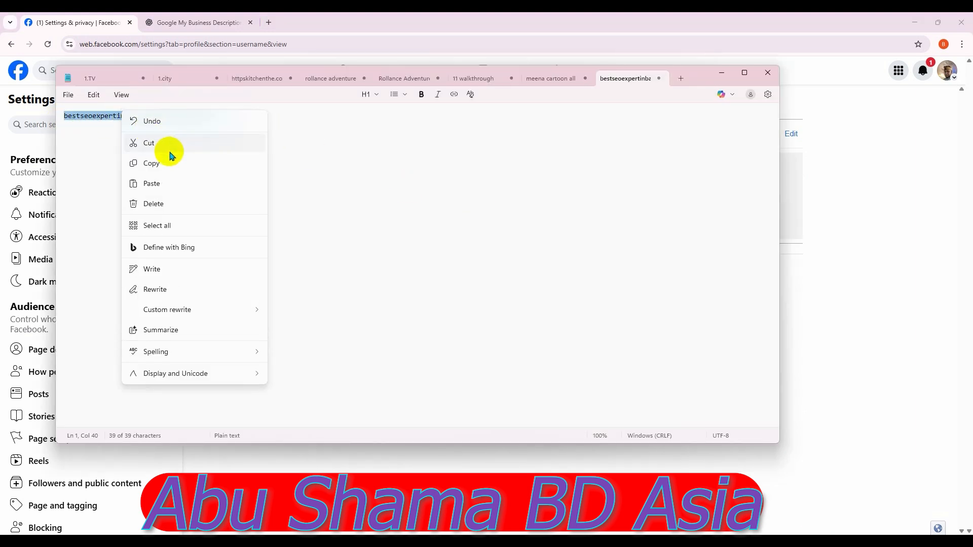
{"action": "left_click", "coordinate": [152, 163]}
{"action": "left_click", "coordinate": [721, 73]}
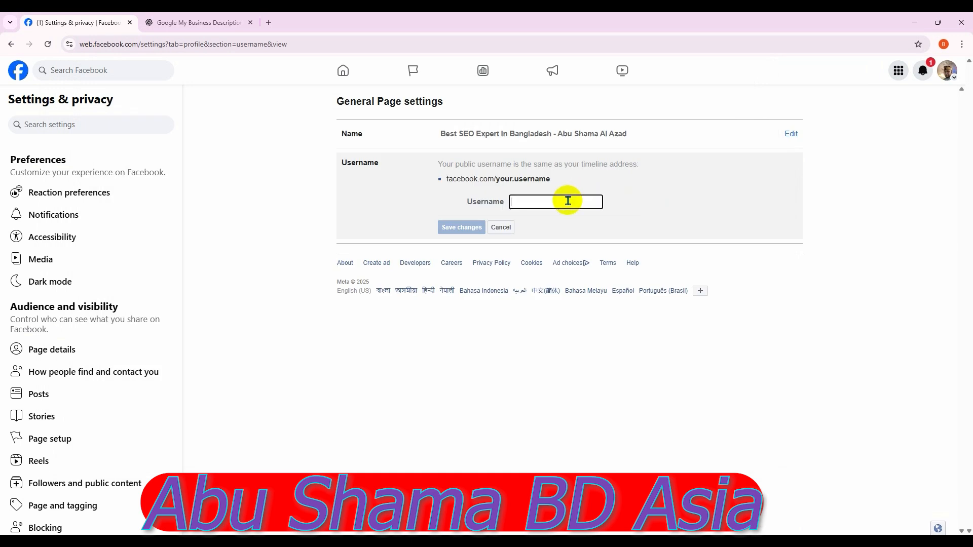
{"action": "key", "text": "ctrl+v"}
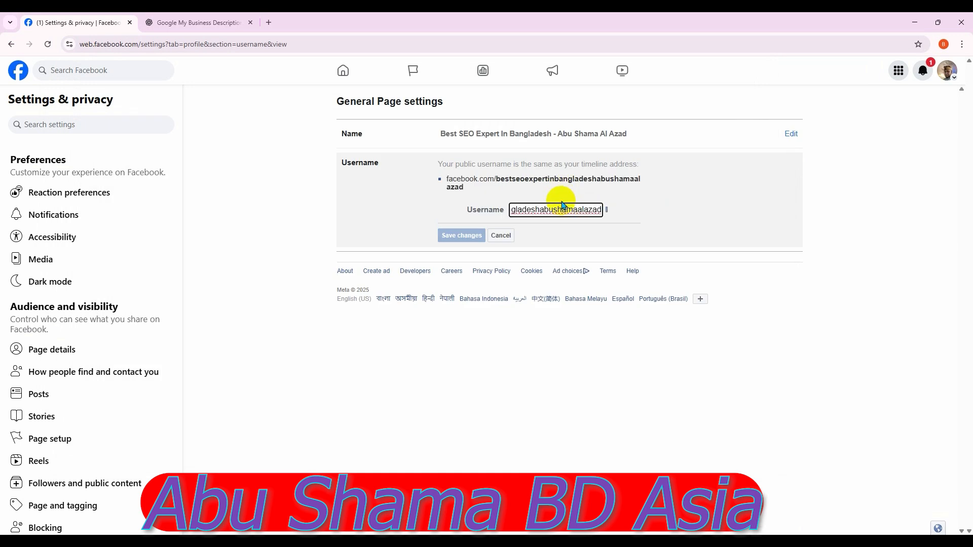
Save the new username, confirming with the account password and storing it in Chrome
{"action": "left_click", "coordinate": [463, 237]}
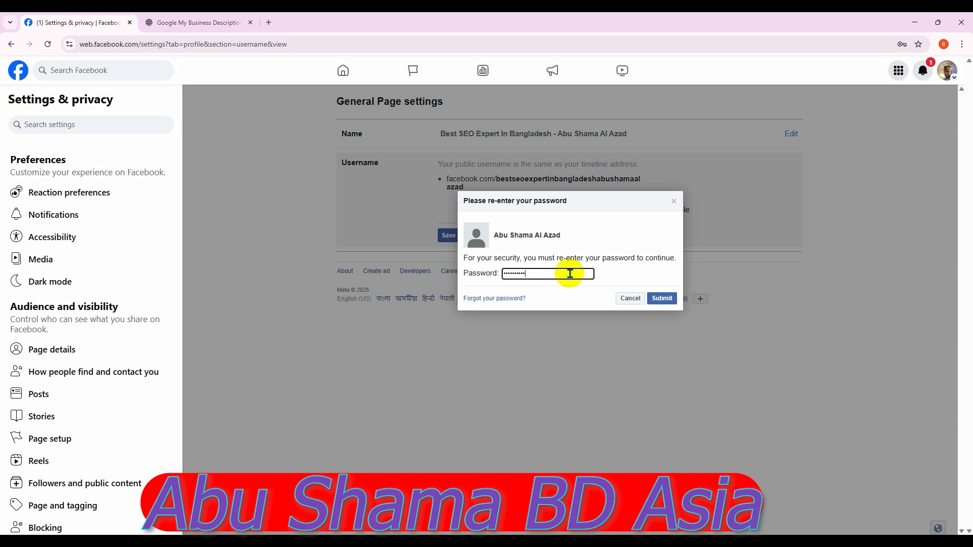
{"action": "left_click", "coordinate": [662, 299]}
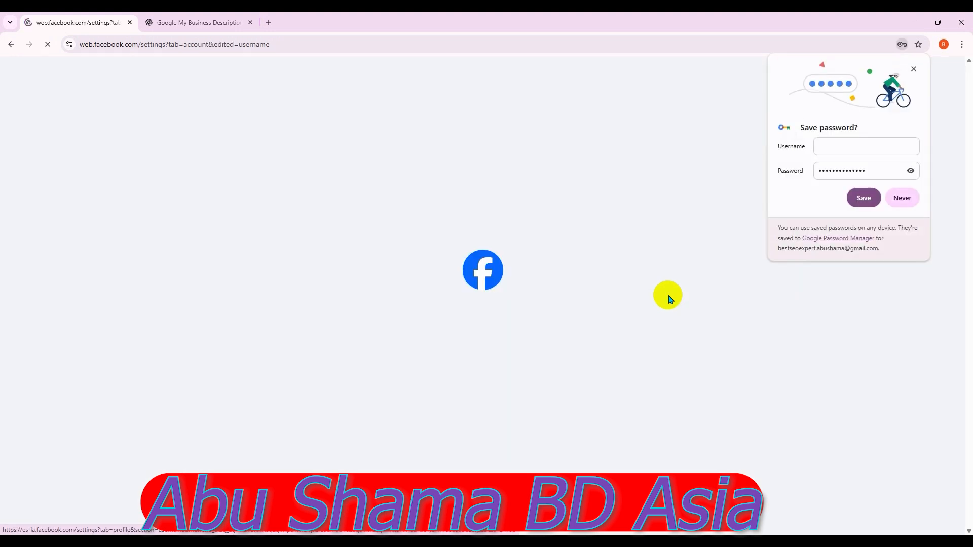
{"action": "left_click", "coordinate": [864, 198]}
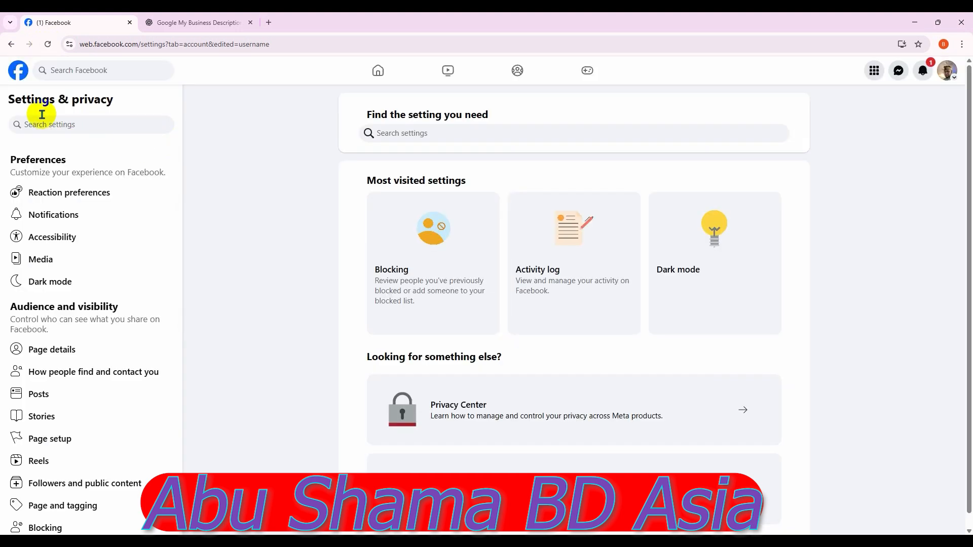
{"action": "left_click", "coordinate": [22, 80]}
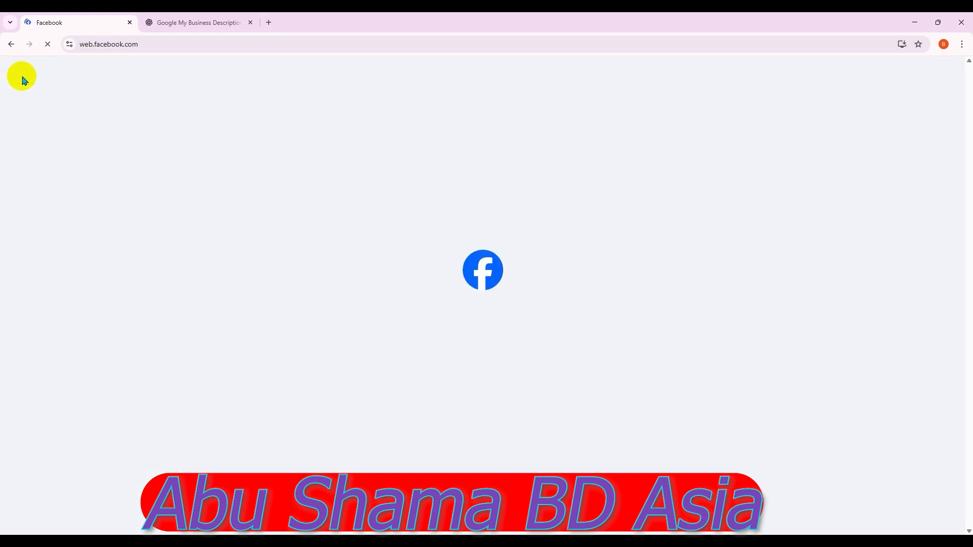
Open the SEO expert Page's Settings and go to Page details in its About section
{"action": "left_click", "coordinate": [77, 113]}
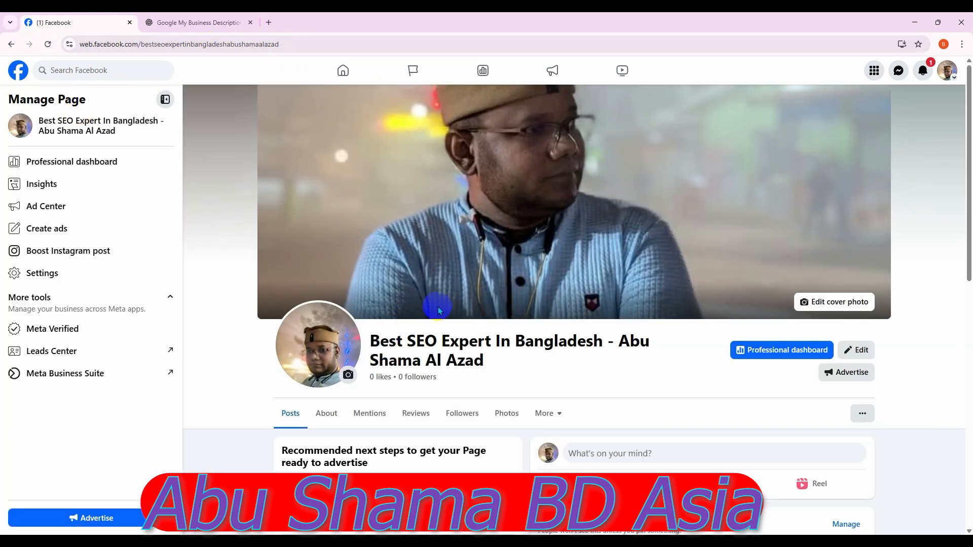
{"action": "scroll", "coordinate": [487, 300], "scroll_direction": "down", "scroll_amount": 2}
{"action": "scroll", "coordinate": [488, 299], "scroll_direction": "down", "scroll_amount": 3}
{"action": "scroll", "coordinate": [488, 298], "scroll_direction": "up", "scroll_amount": 5}
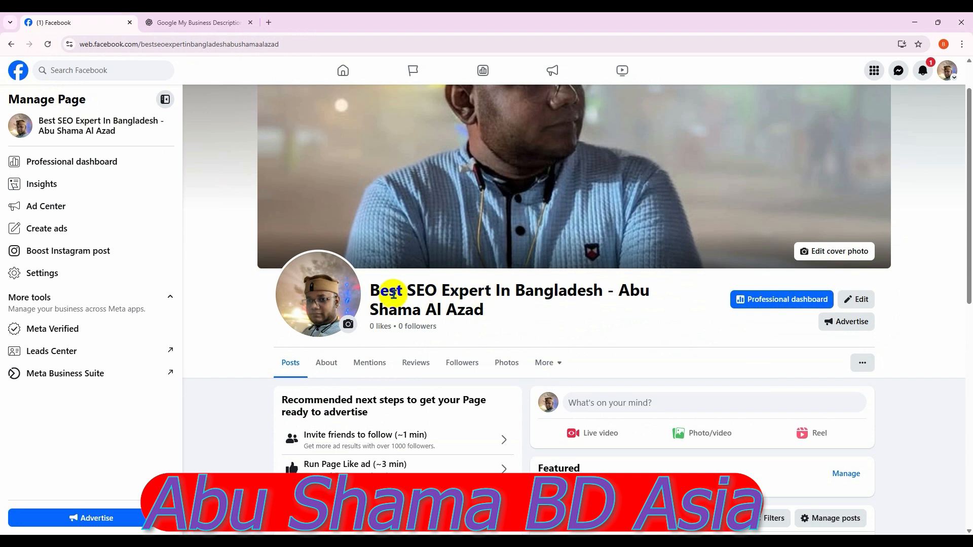
{"action": "scroll", "coordinate": [363, 299], "scroll_direction": "down", "scroll_amount": 1}
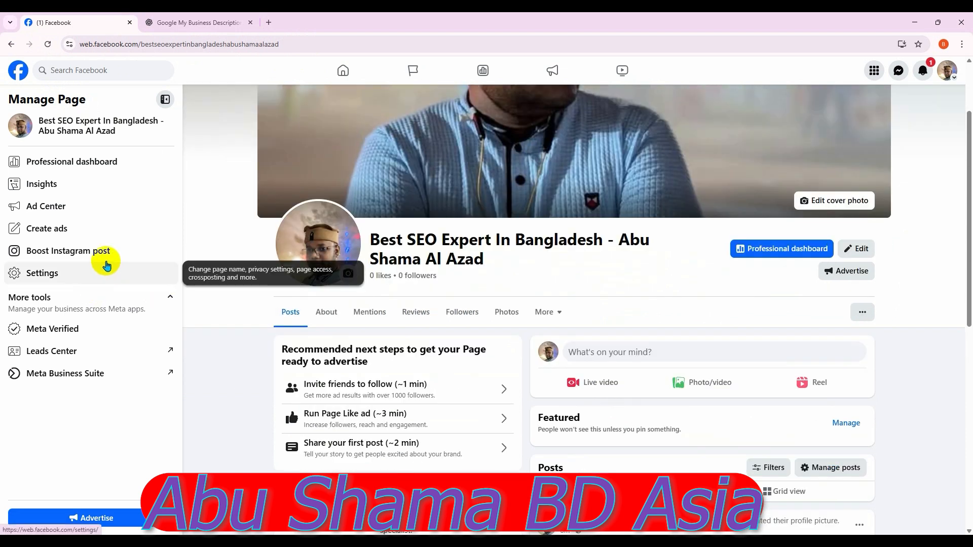
{"action": "left_click", "coordinate": [81, 277]}
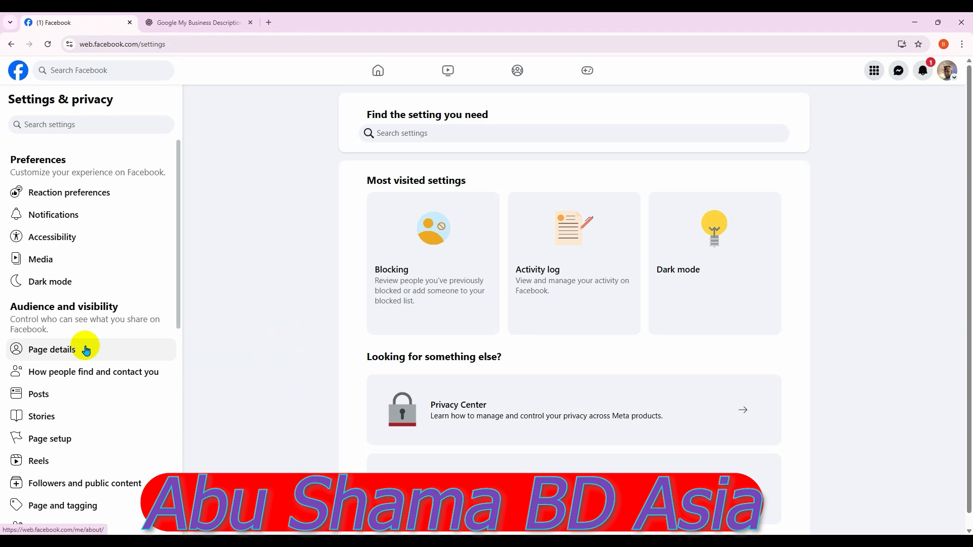
{"action": "left_click", "coordinate": [85, 350]}
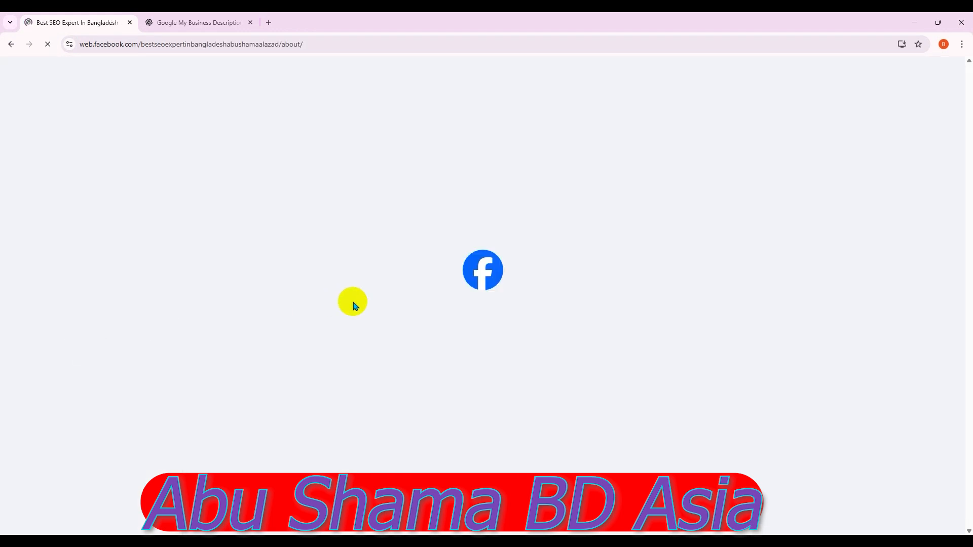
{"action": "scroll", "coordinate": [545, 322], "scroll_direction": "down", "scroll_amount": 7}
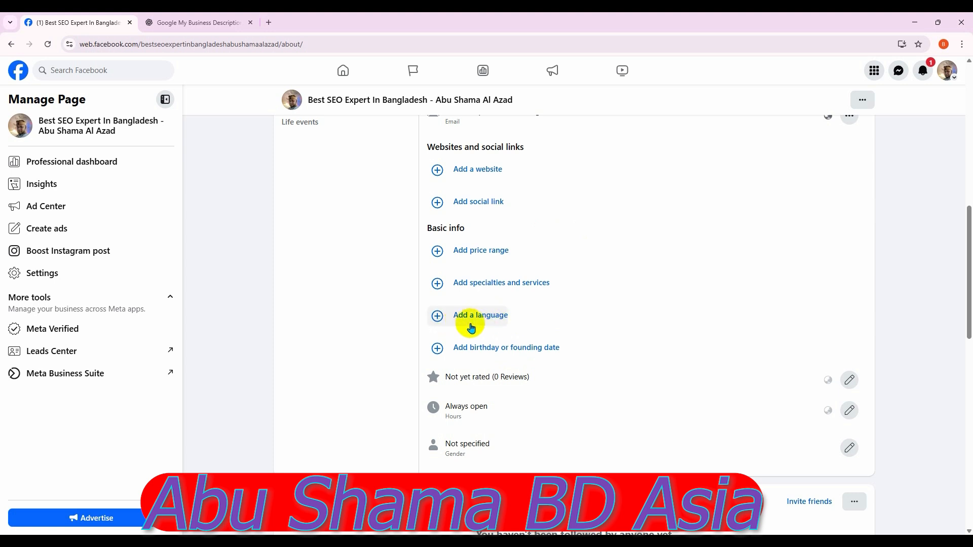
Add English, Bangla, Spanish language and Hindi as Page languages and save them
{"action": "left_click", "coordinate": [436, 316]}
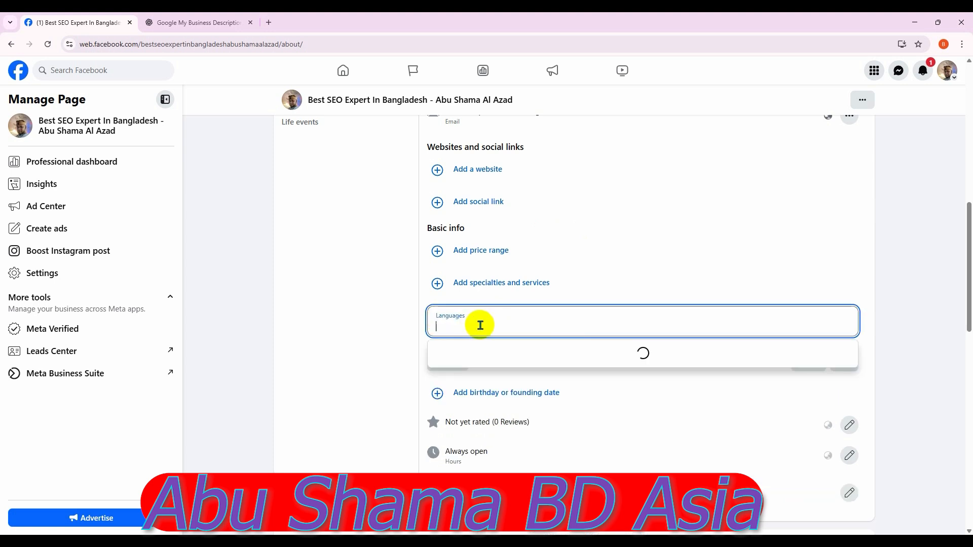
{"action": "type", "text": "Ex"}
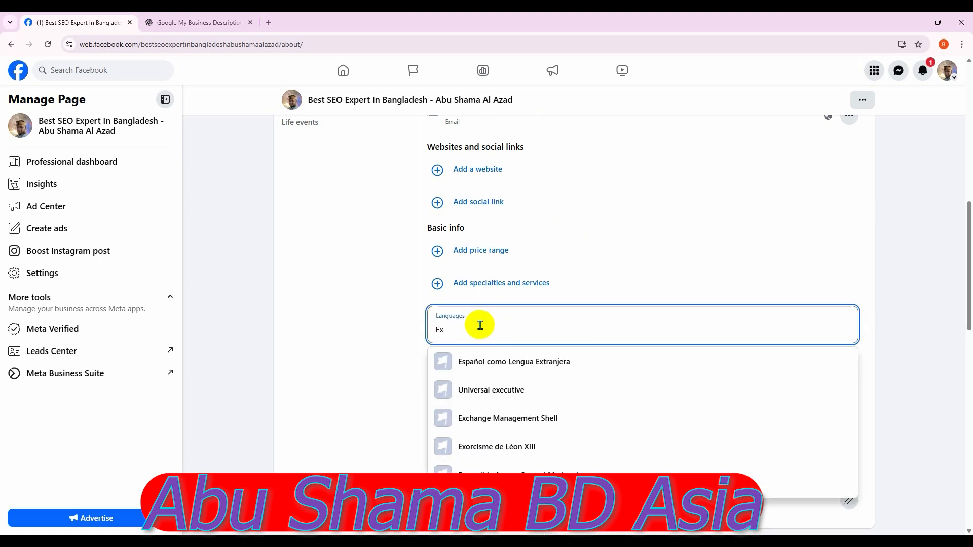
{"action": "key", "text": "BackSpace"}
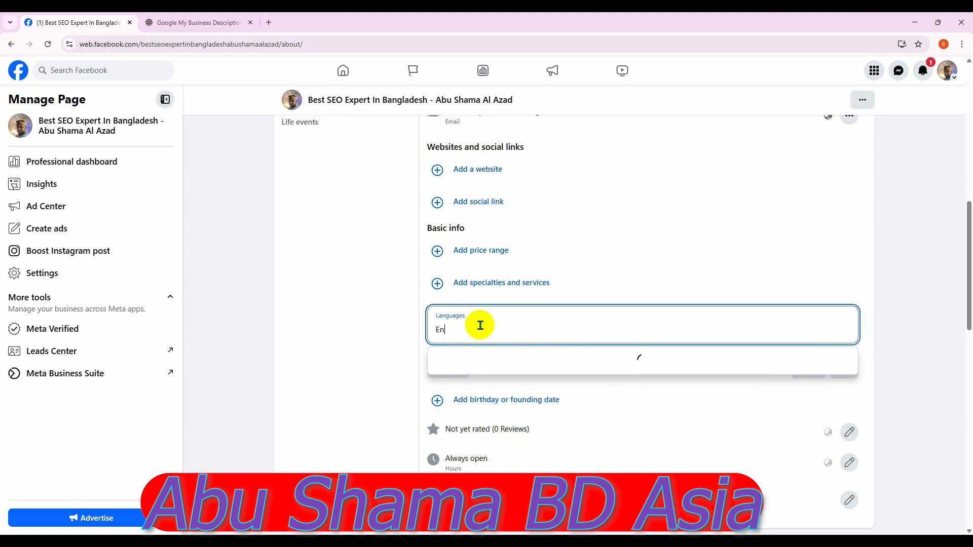
{"action": "type", "text": "ng"}
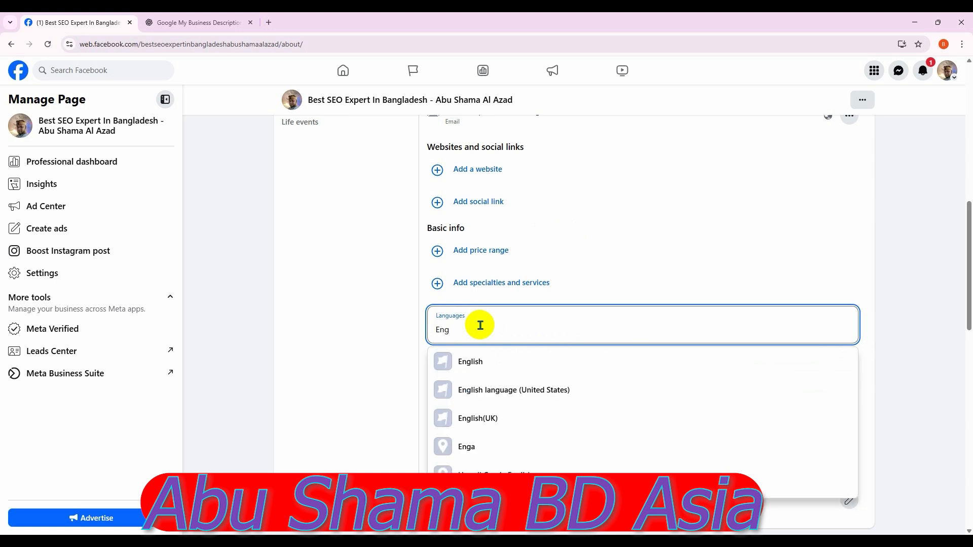
{"action": "left_click", "coordinate": [490, 363]}
{"action": "type", "text": "bang"}
{"action": "left_click", "coordinate": [490, 360]}
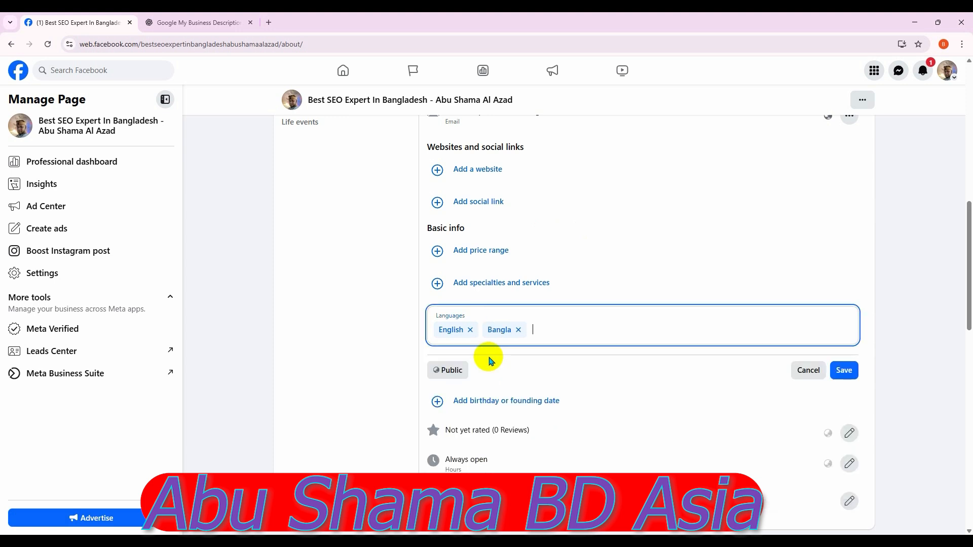
{"action": "type", "text": "spn"}
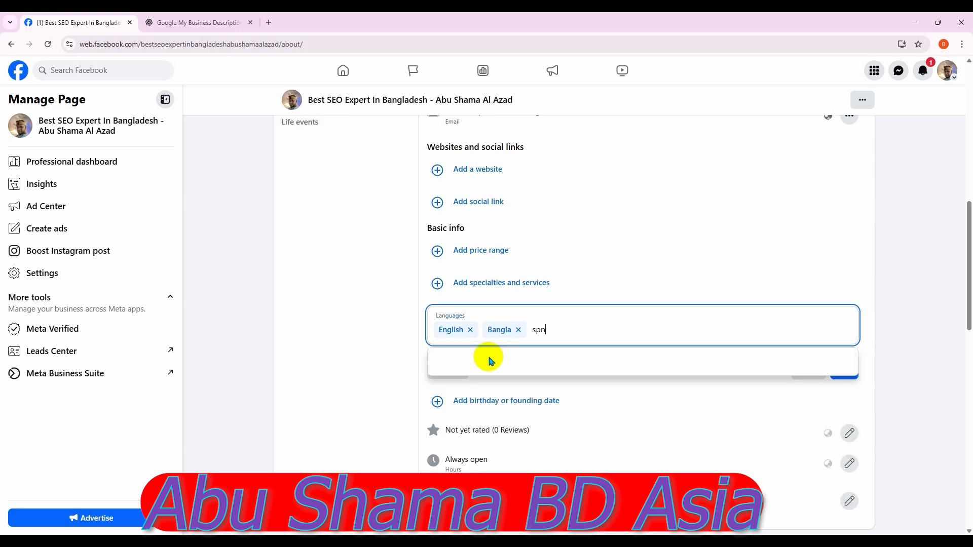
{"action": "key", "text": "BackSpace"}
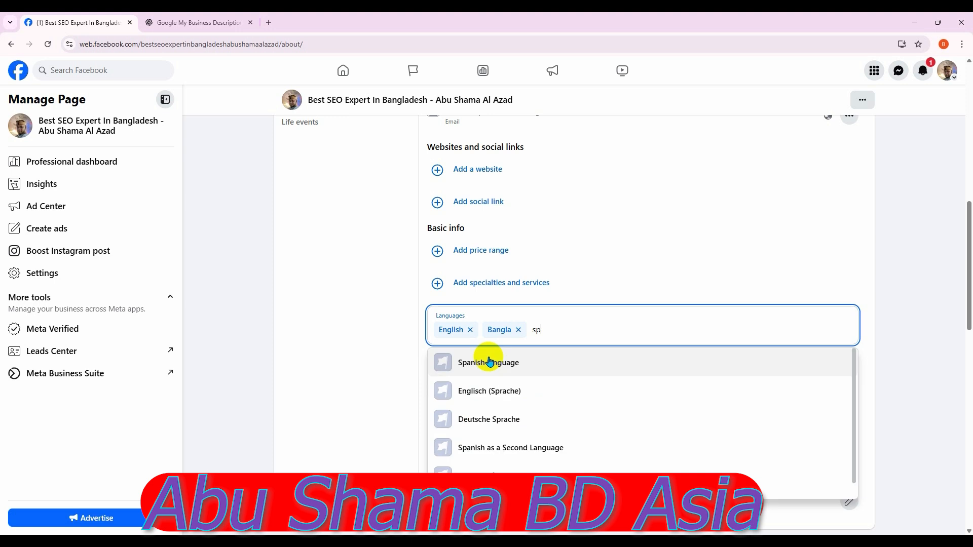
{"action": "left_click", "coordinate": [514, 370]}
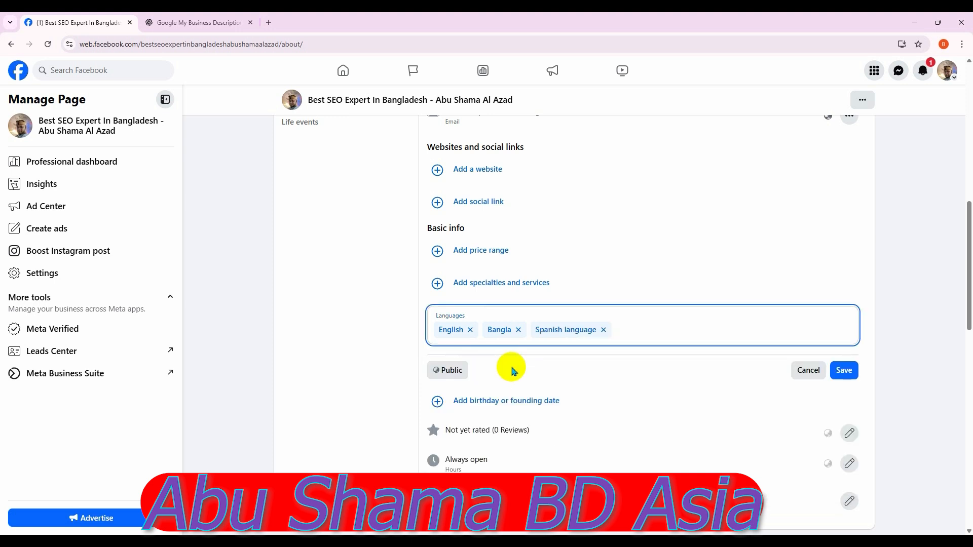
{"action": "type", "text": "hin"}
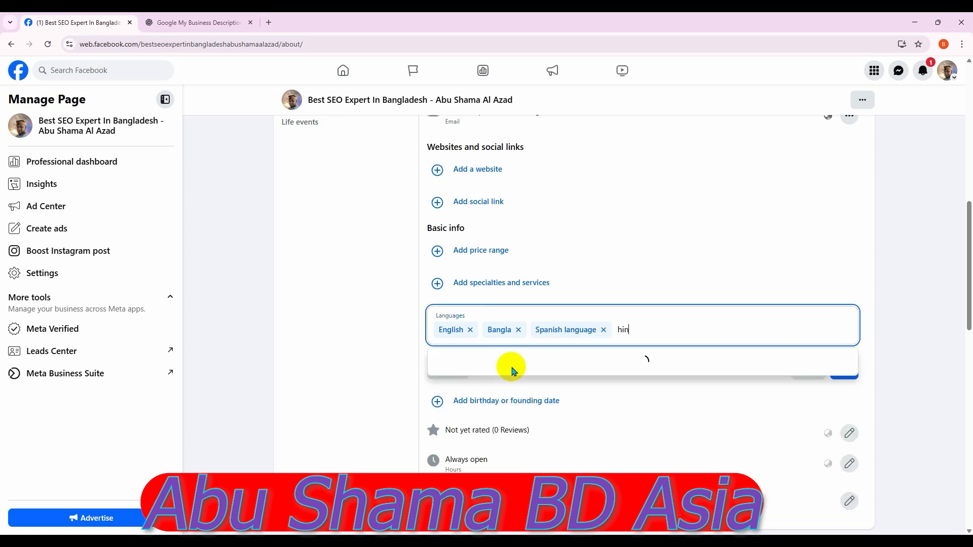
{"action": "type", "text": "d"}
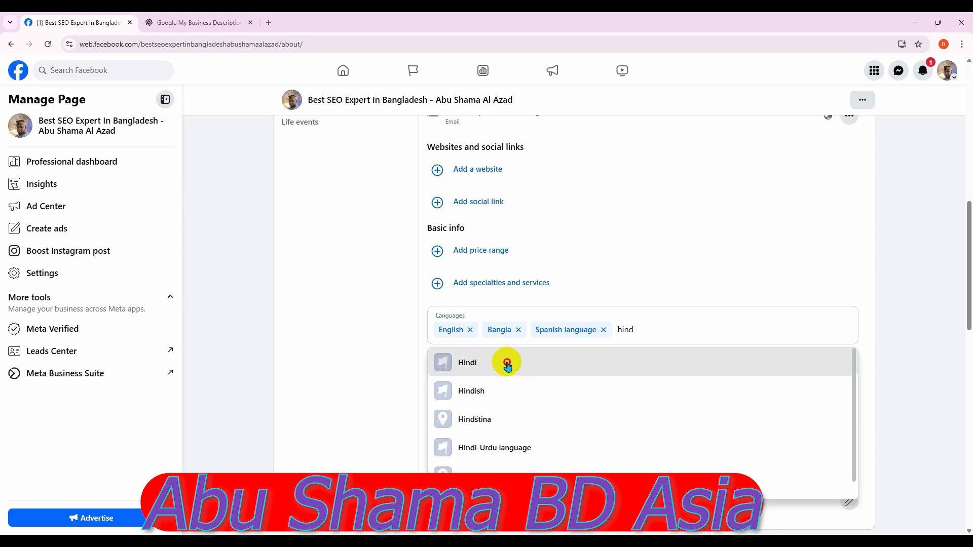
{"action": "left_click", "coordinate": [508, 369]}
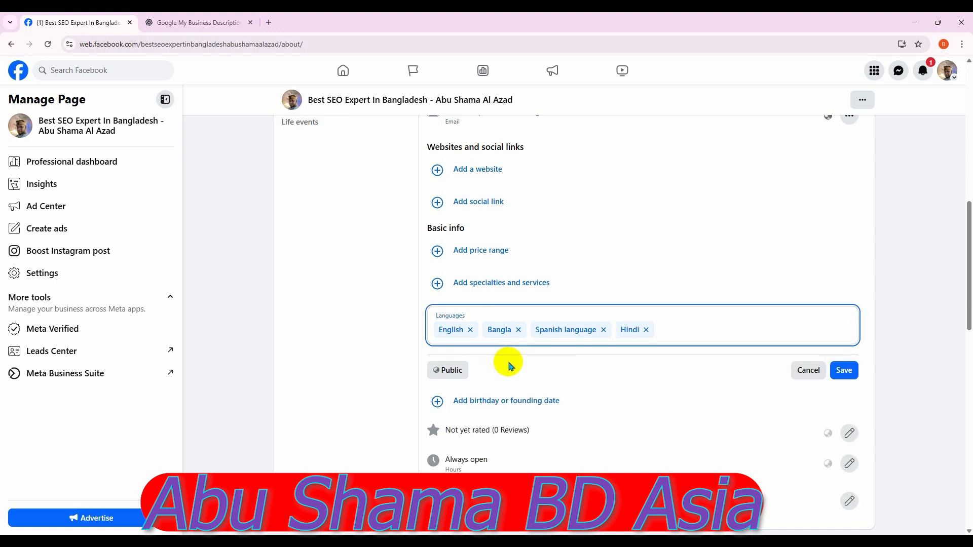
{"action": "left_click", "coordinate": [845, 370]}
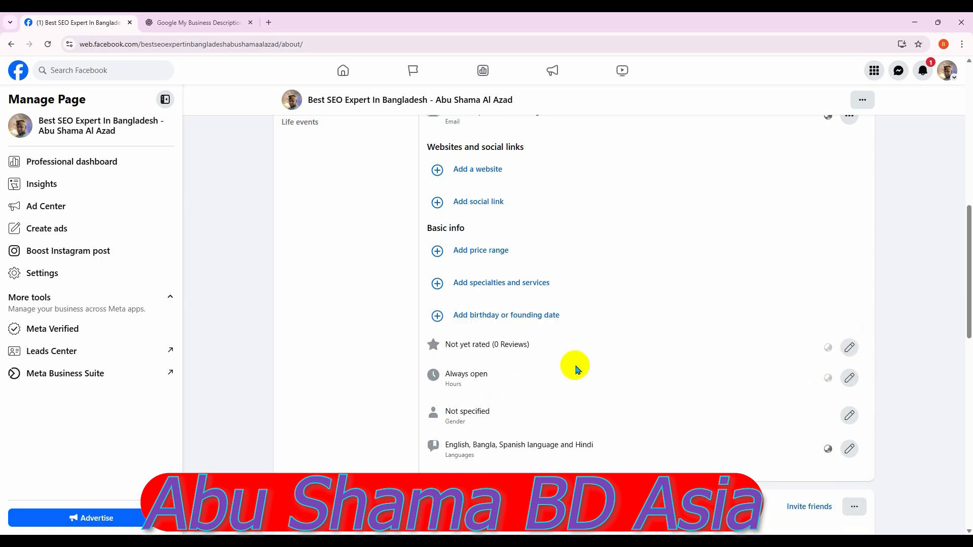
Add a June 10 birthday to the Page's Basic info
{"action": "scroll", "coordinate": [561, 339], "scroll_direction": "up", "scroll_amount": 1}
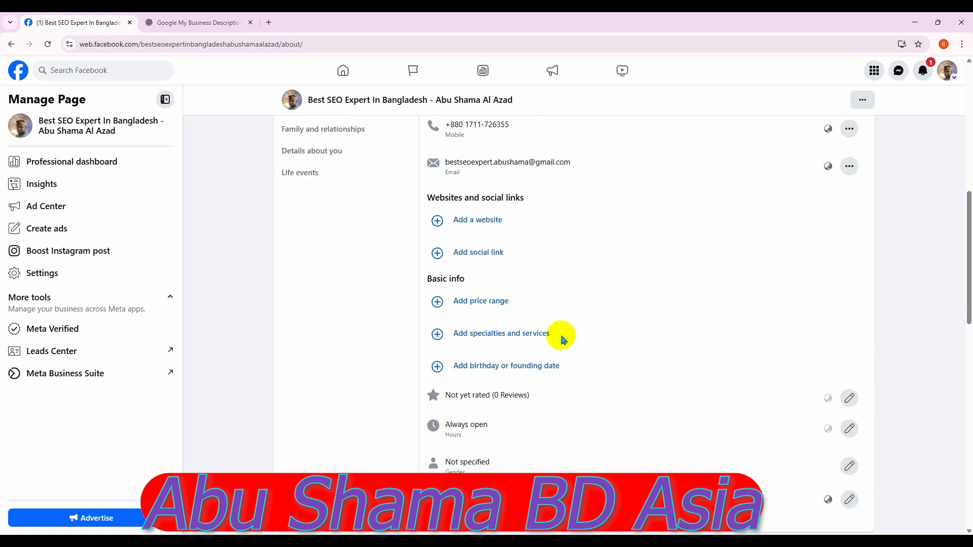
{"action": "left_click", "coordinate": [496, 365]}
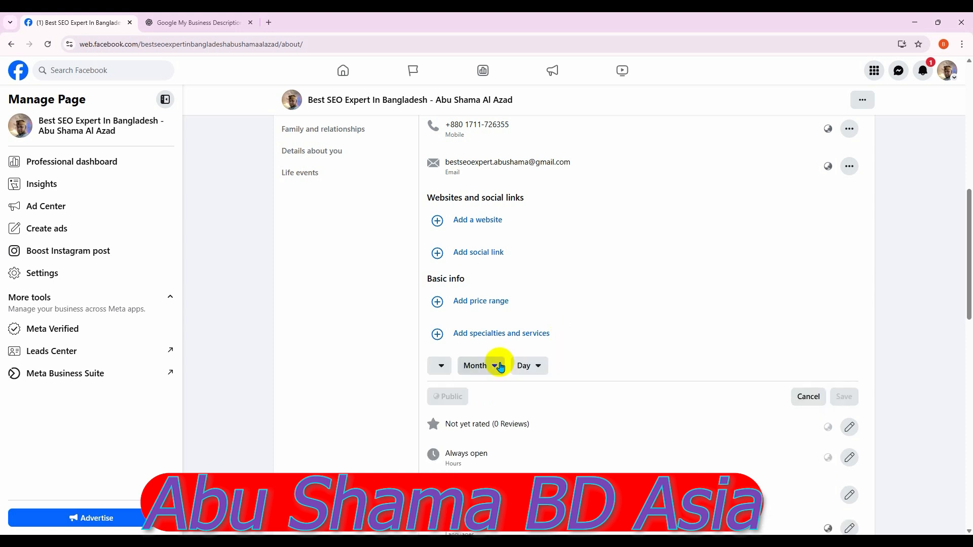
{"action": "scroll", "coordinate": [560, 378], "scroll_direction": "down", "scroll_amount": 1}
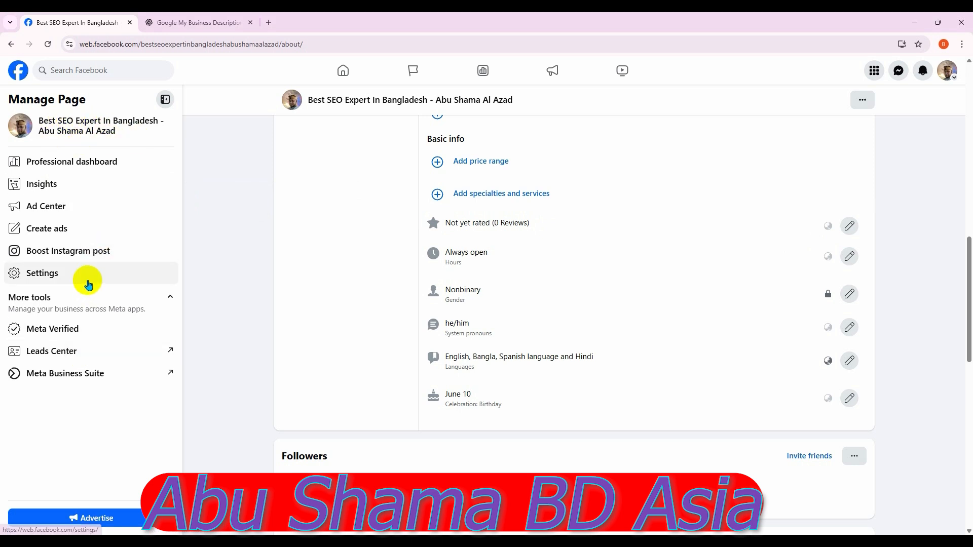
{"action": "scroll", "coordinate": [520, 311], "scroll_direction": "up", "scroll_amount": 1}
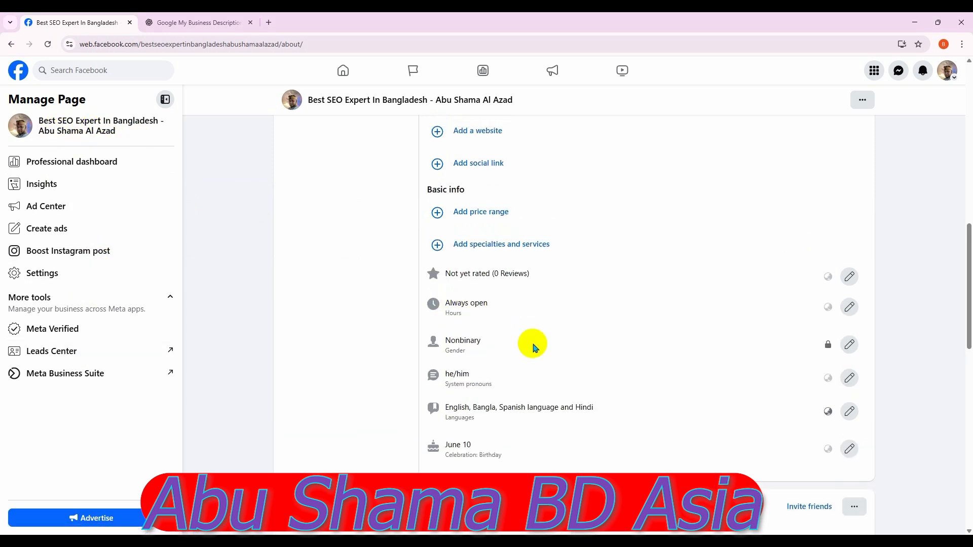
Change the Page's gender from Nonbinary to Male and save it
{"action": "left_click", "coordinate": [848, 345]}
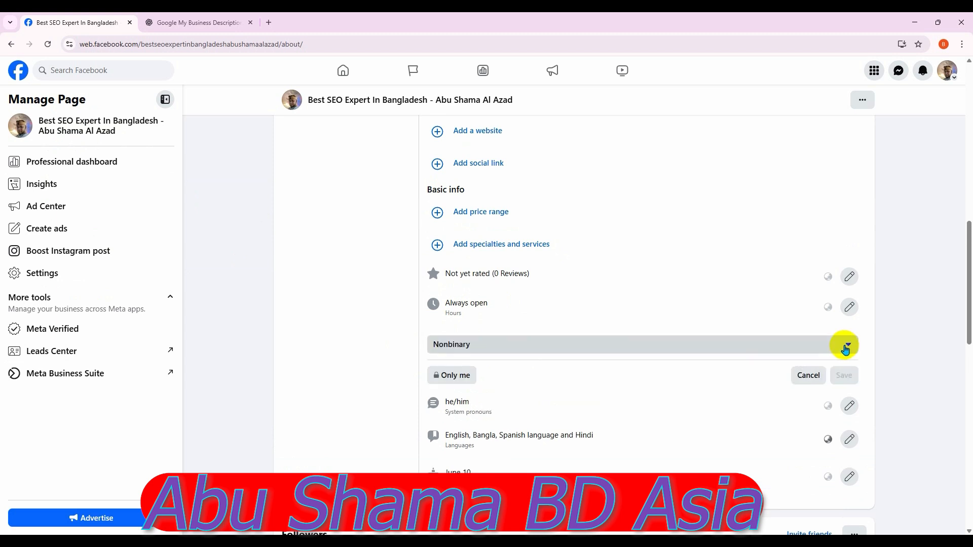
{"action": "left_click", "coordinate": [500, 347]}
{"action": "left_click", "coordinate": [472, 385]}
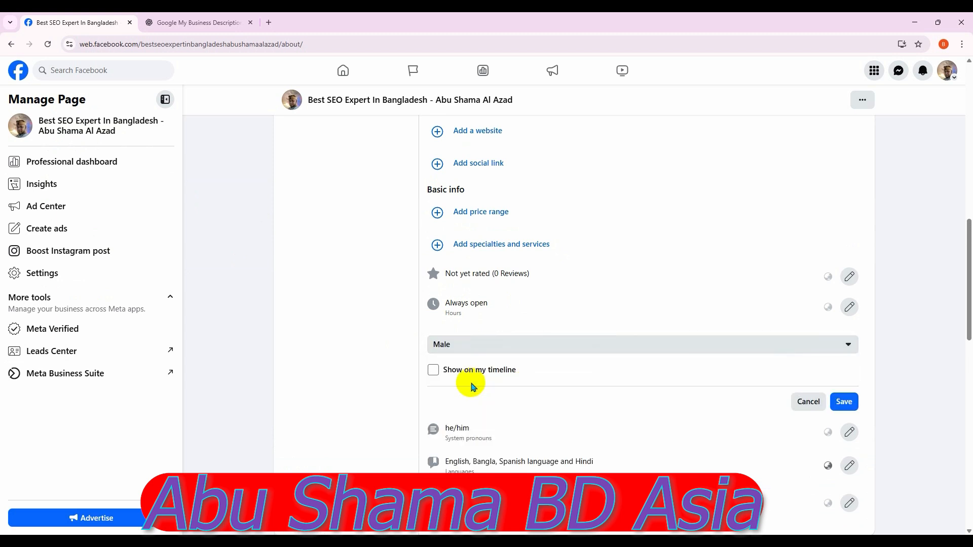
{"action": "left_click", "coordinate": [848, 401]}
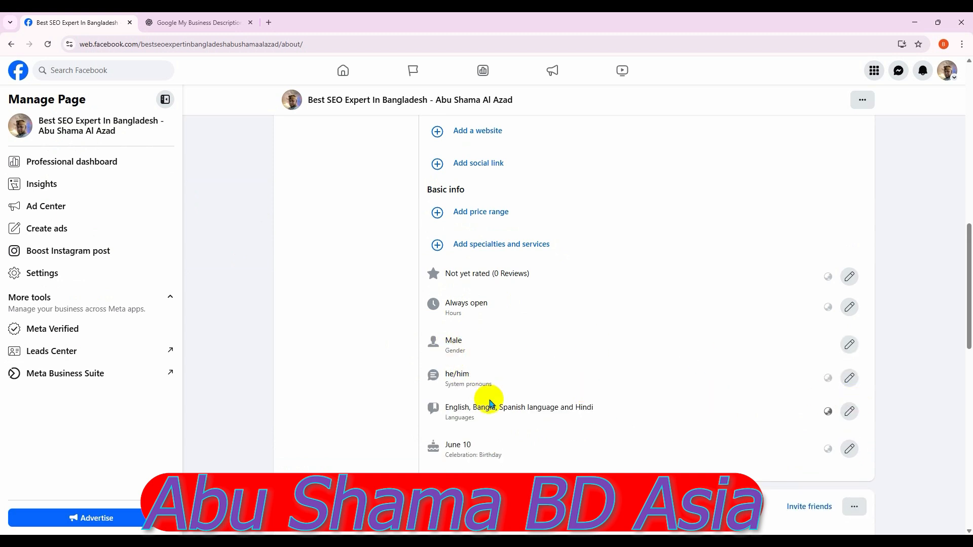
{"action": "left_click", "coordinate": [847, 378]}
Keep he/him as the system pronouns in the pronouns editor
{"action": "left_click", "coordinate": [477, 405]}
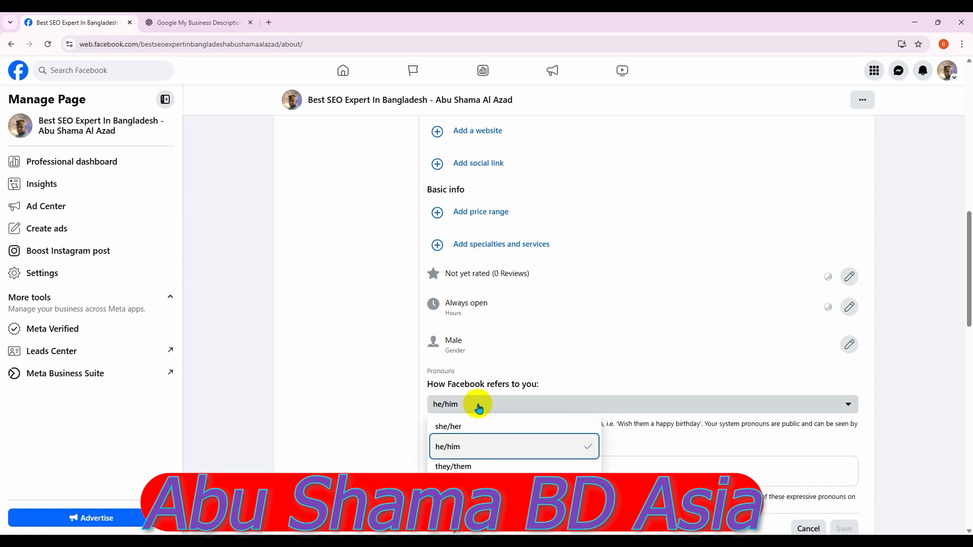
{"action": "left_click", "coordinate": [576, 353]}
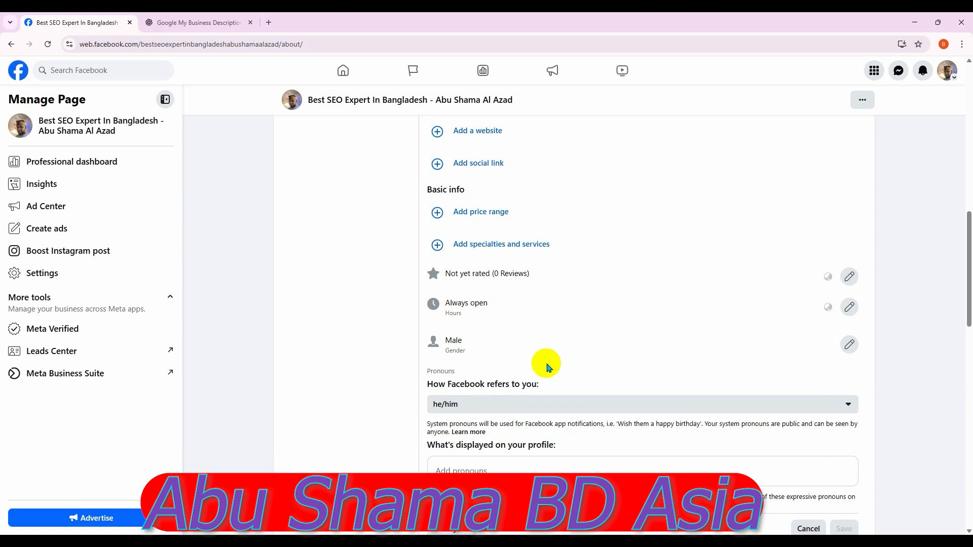
{"action": "scroll", "coordinate": [542, 363], "scroll_direction": "down", "scroll_amount": 1}
{"action": "scroll", "coordinate": [555, 346], "scroll_direction": "down", "scroll_amount": 1}
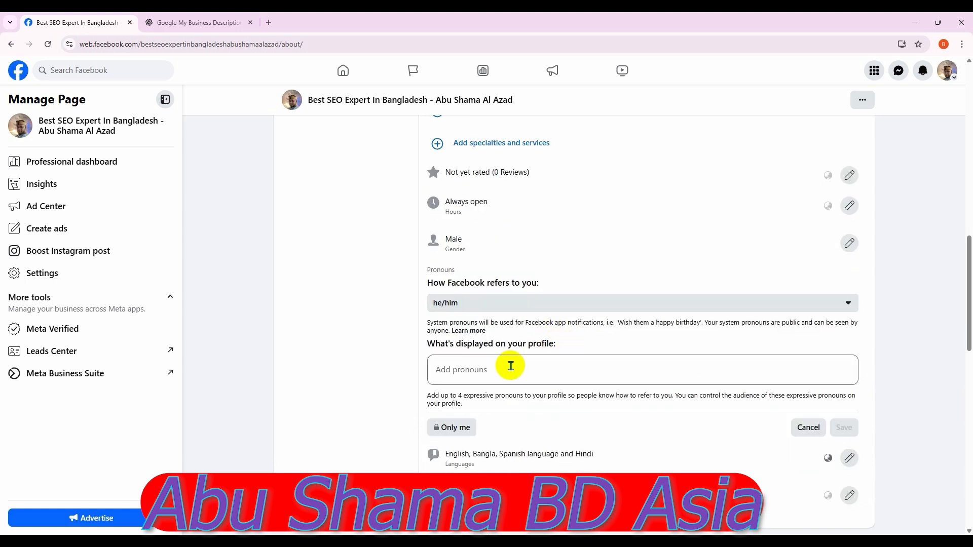
{"action": "scroll", "coordinate": [511, 366], "scroll_direction": "down", "scroll_amount": 1}
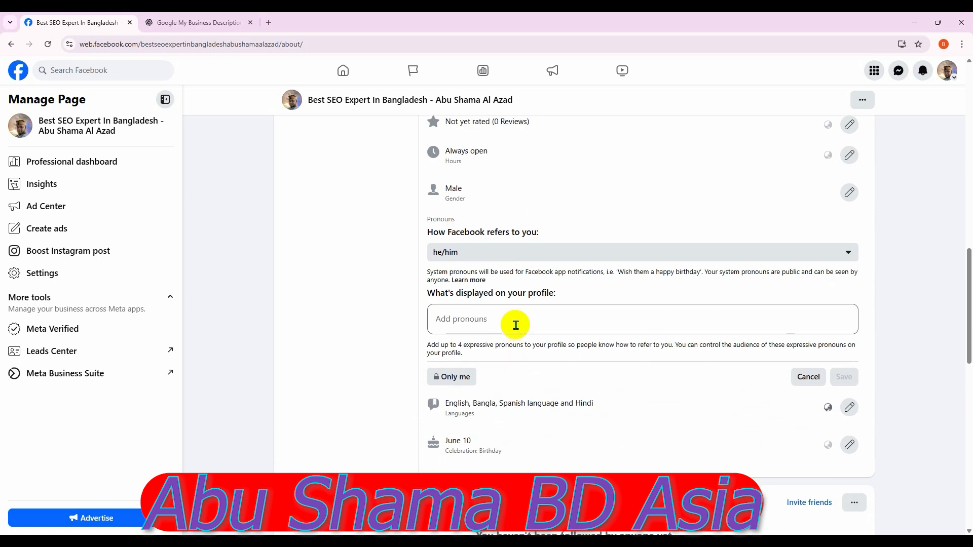
Copy the business description from ChatGPT and place the cursor in the profile pronouns field
{"action": "left_click", "coordinate": [201, 22]}
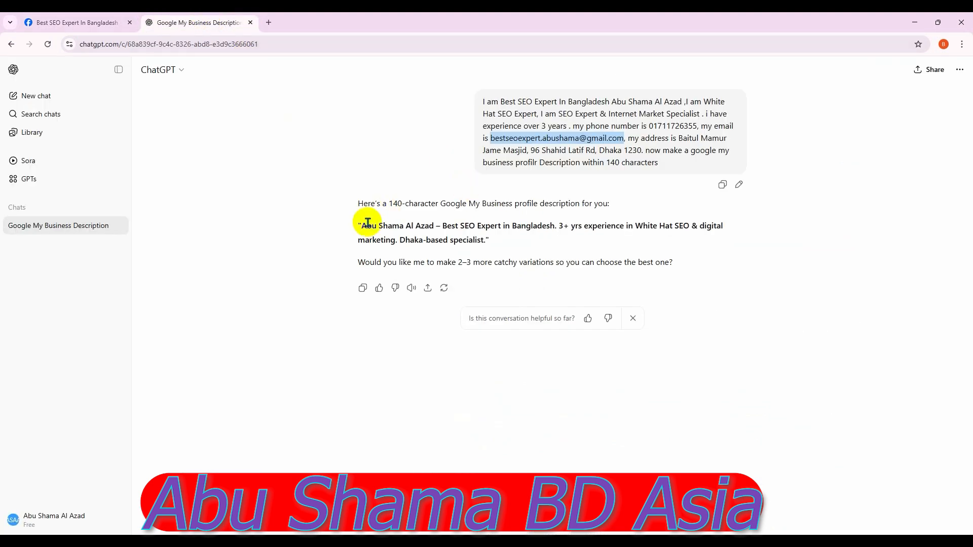
{"action": "left_click_drag", "start_coordinate": [358, 226], "coordinate": [487, 240]}
{"action": "right_click", "coordinate": [487, 239]}
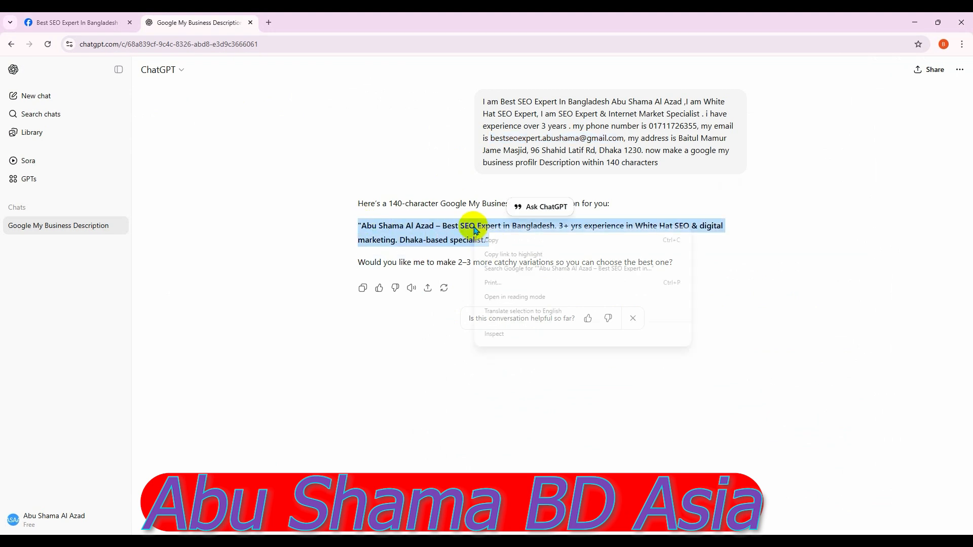
{"action": "left_click", "coordinate": [502, 242]}
{"action": "left_click", "coordinate": [94, 21]}
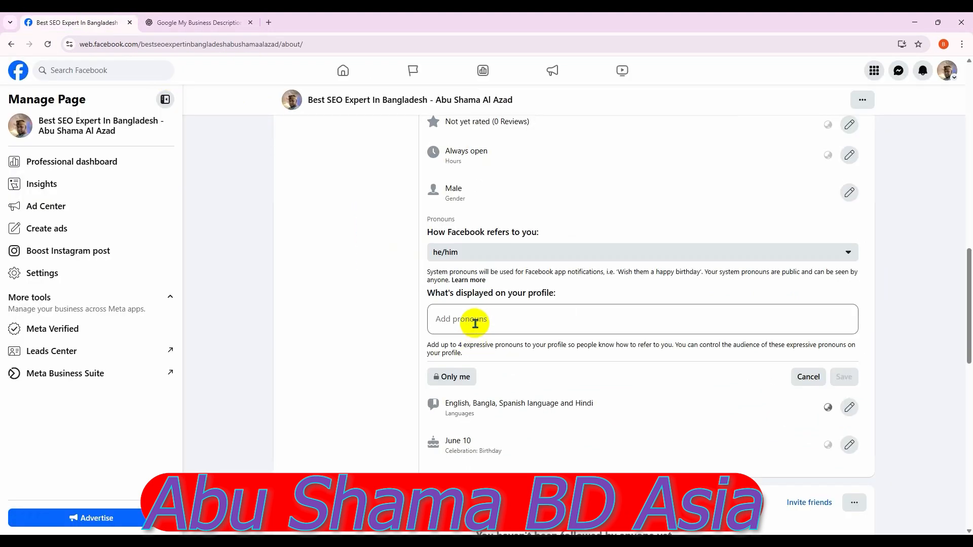
{"action": "left_click", "coordinate": [476, 323]}
Paste the description into the pronouns field, set its audience to Public, and save
{"action": "key", "text": "ctrl+v"}
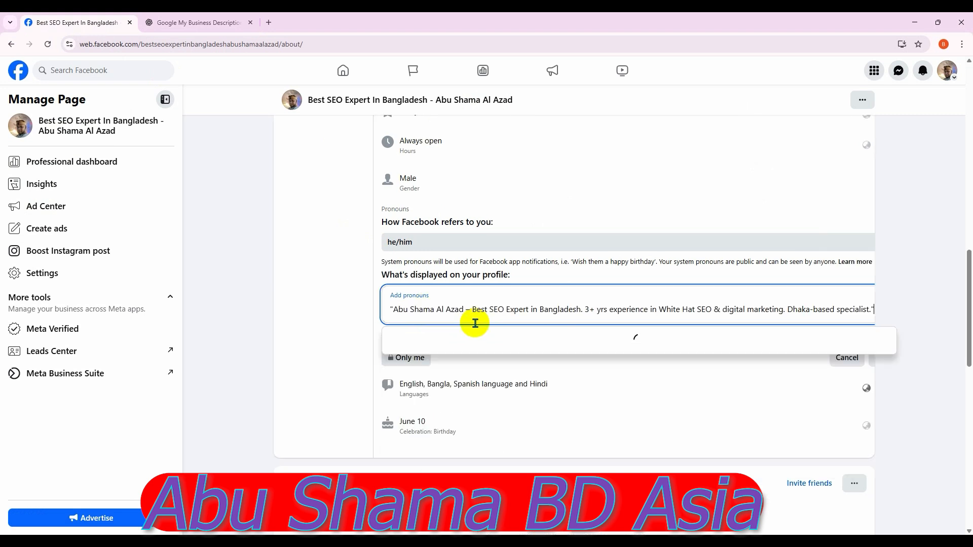
{"action": "left_click", "coordinate": [931, 282]}
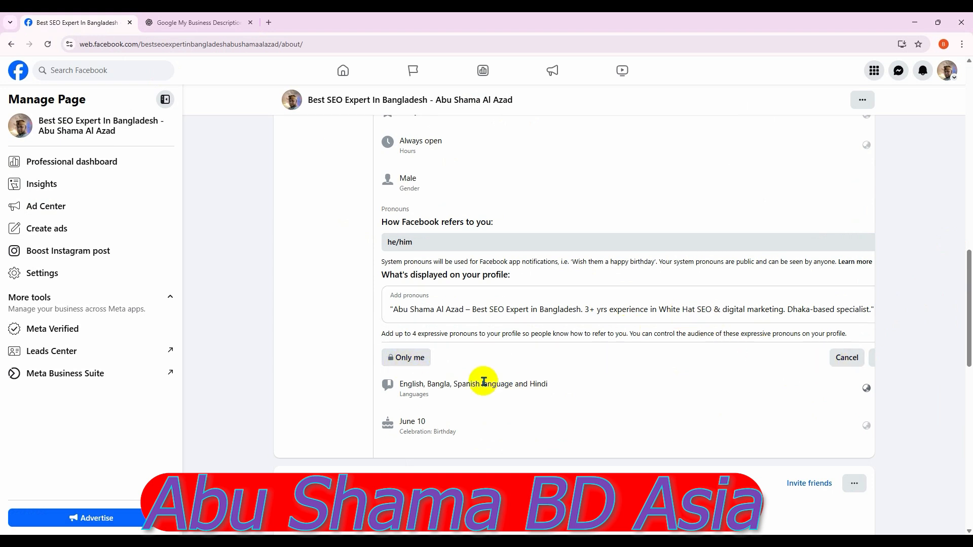
{"action": "left_click", "coordinate": [409, 359]}
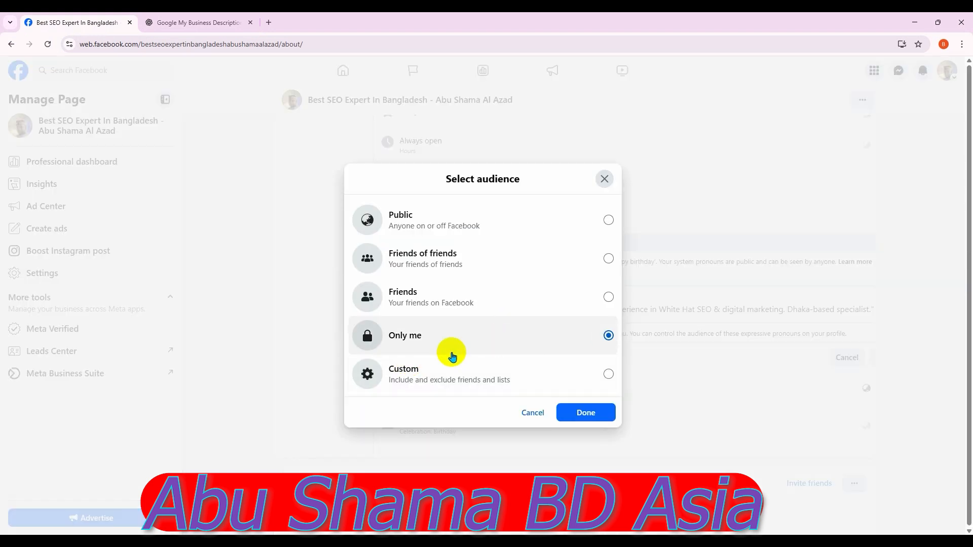
{"action": "left_click", "coordinate": [472, 223]}
{"action": "left_click", "coordinate": [587, 413]}
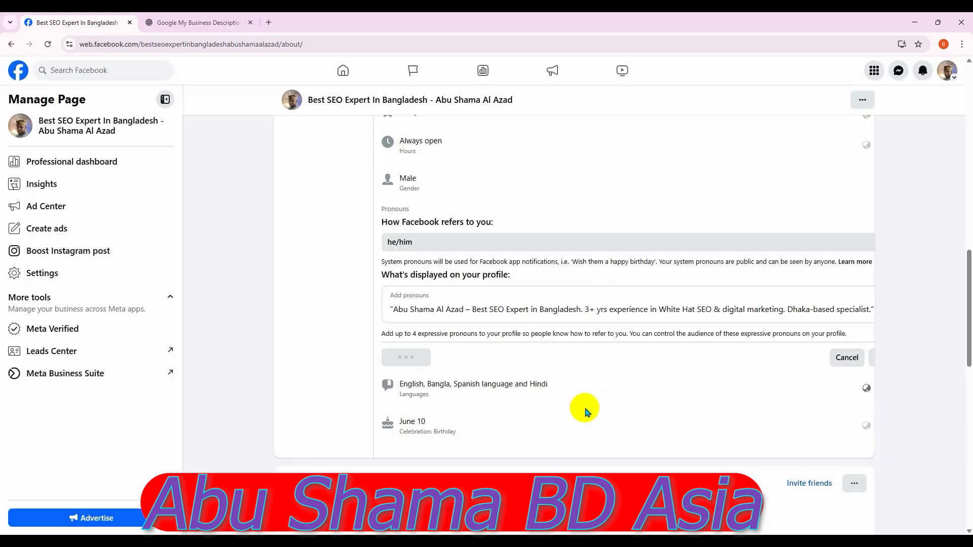
{"action": "scroll", "coordinate": [637, 417], "scroll_direction": "down", "scroll_amount": 1}
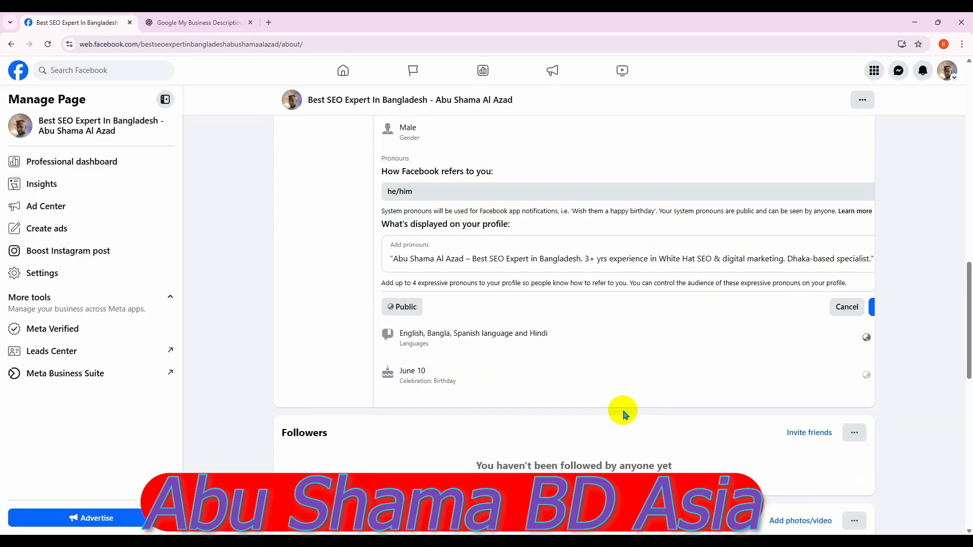
{"action": "scroll", "coordinate": [776, 394], "scroll_direction": "up", "scroll_amount": 3}
{"action": "left_click", "coordinate": [872, 460]}
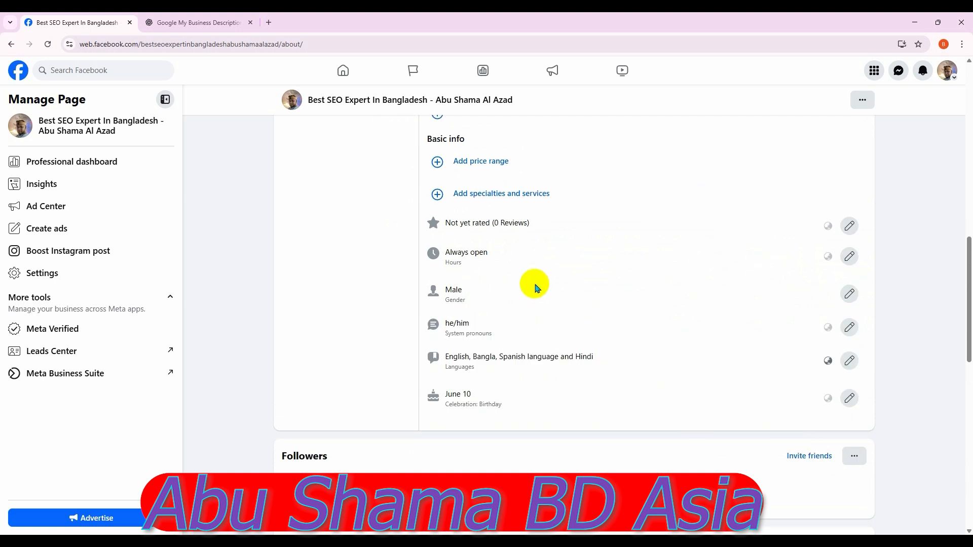
{"action": "scroll", "coordinate": [537, 288], "scroll_direction": "up", "scroll_amount": 1}
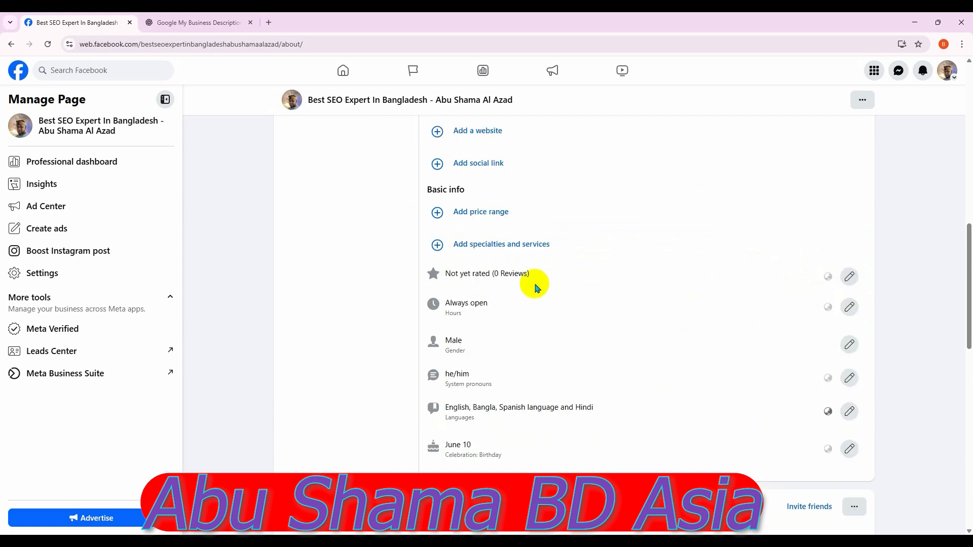
Add Dhaka and Jessore, Bangladesh as service areas
{"action": "scroll", "coordinate": [538, 288], "scroll_direction": "up", "scroll_amount": 8}
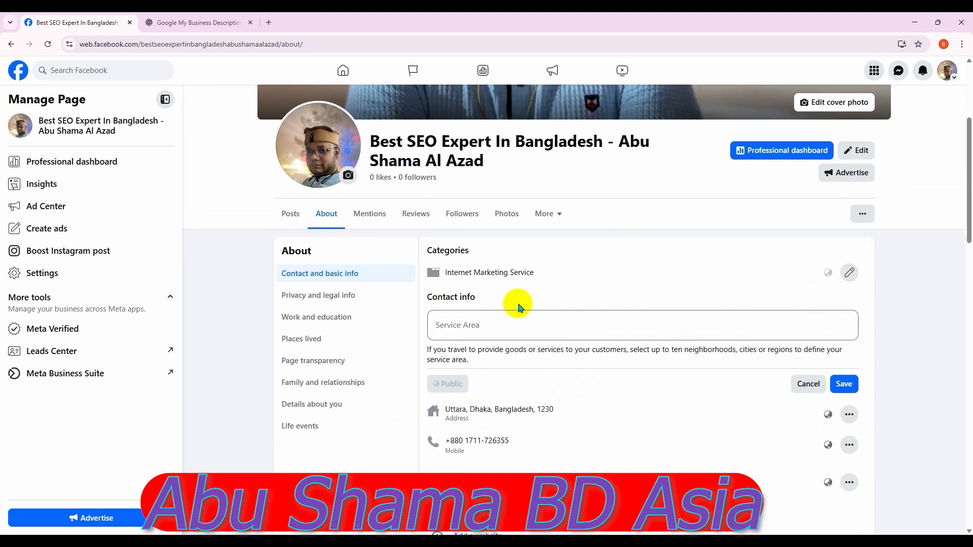
{"action": "left_click", "coordinate": [464, 325]}
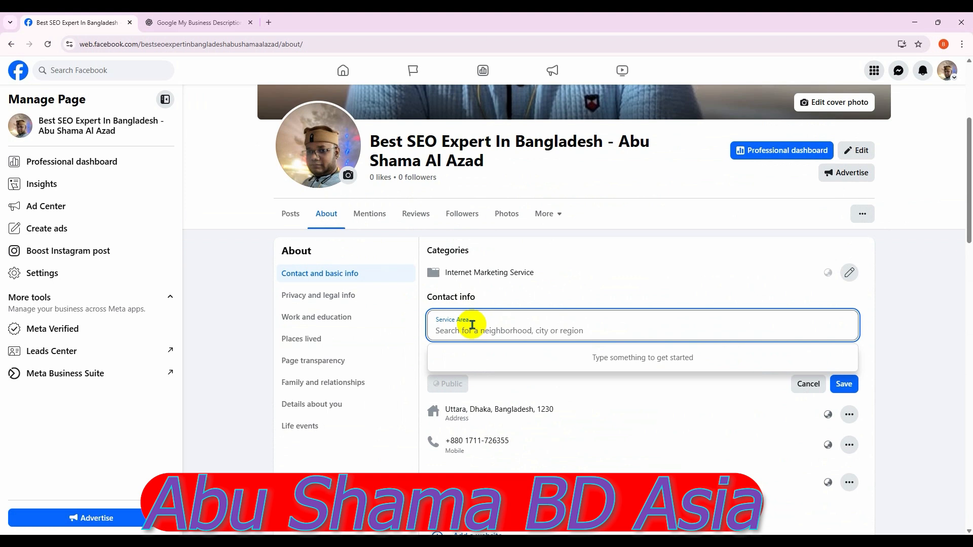
{"action": "type", "text": "ba"}
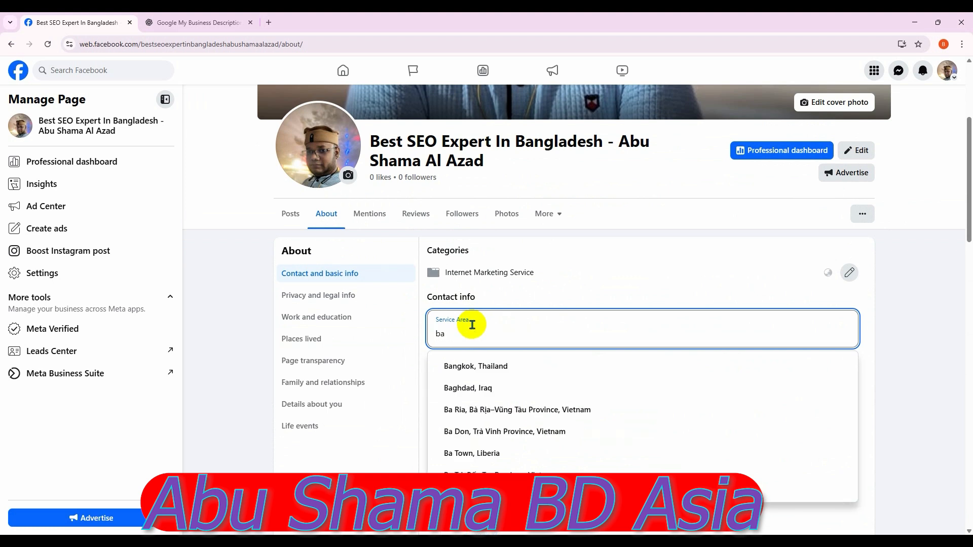
{"action": "type", "text": "ng"}
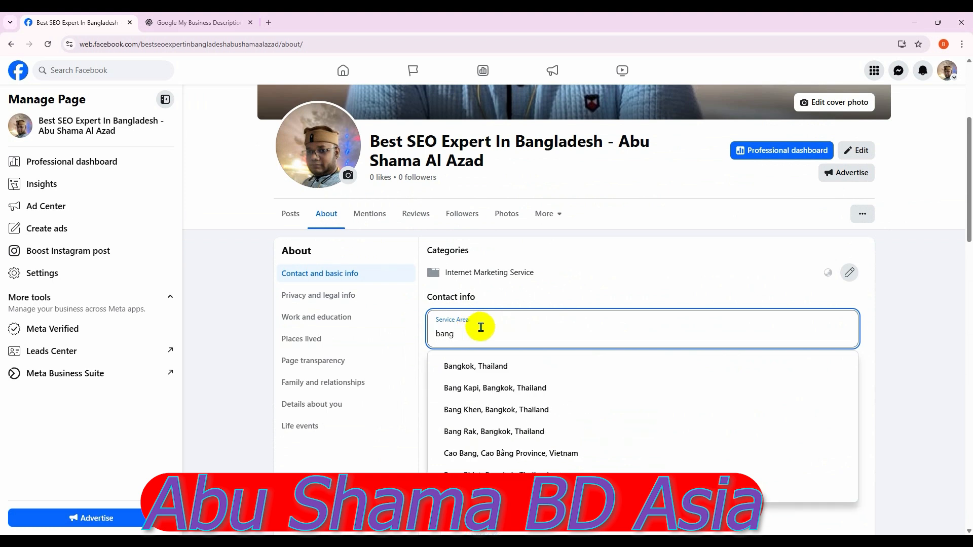
{"action": "type", "text": "gla"}
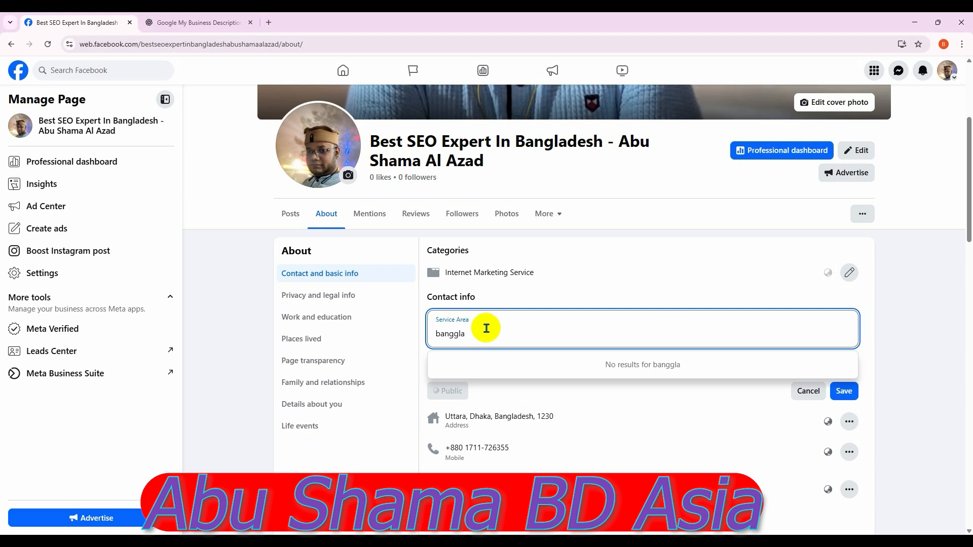
{"action": "key", "text": "BackSpace"}
{"action": "key", "text": "BackSpace"}
{"action": "key", "text": "BackSpace"}
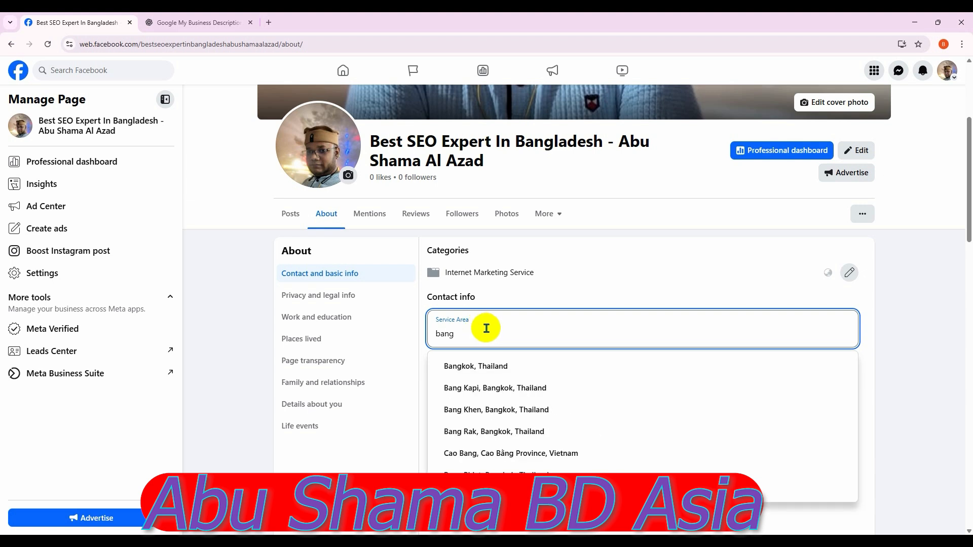
{"action": "type", "text": "ladesh"}
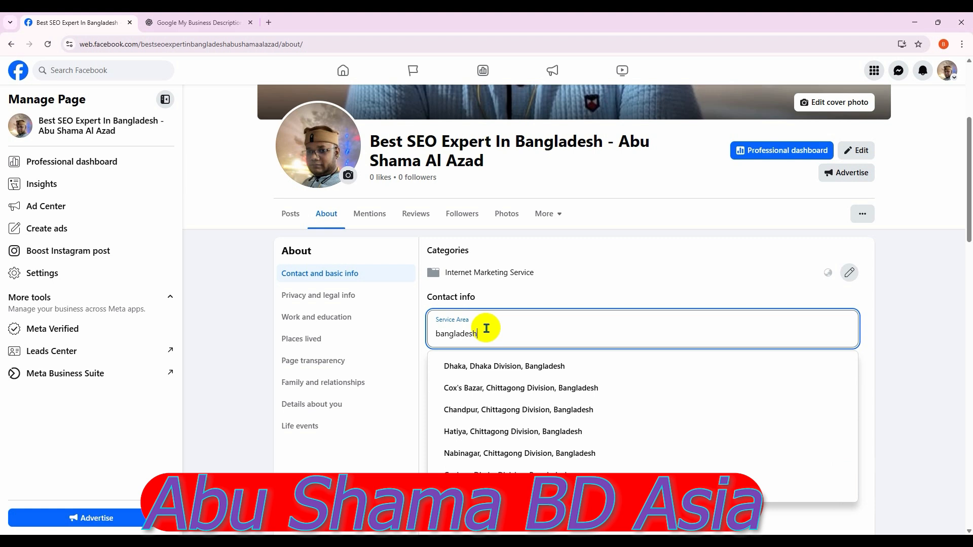
{"action": "left_click", "coordinate": [516, 367]}
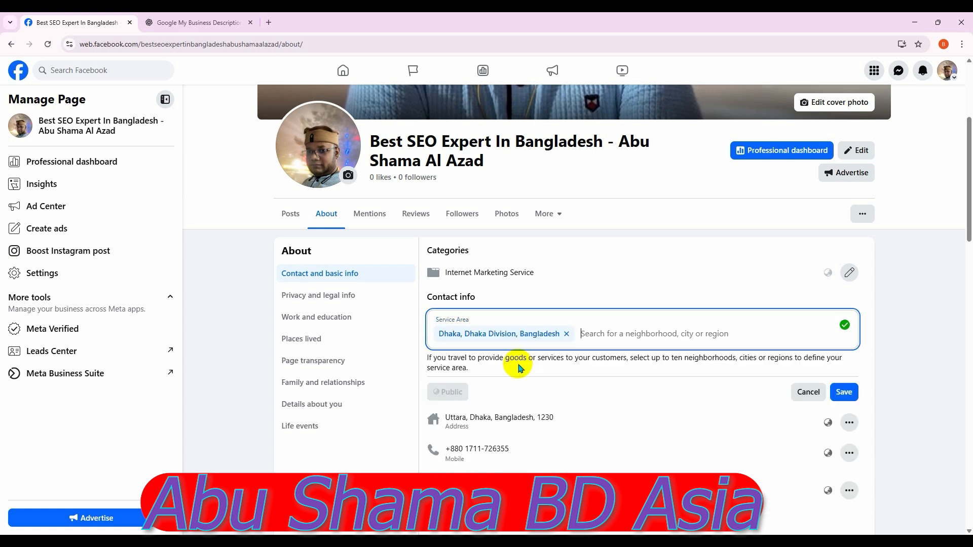
{"action": "type", "text": "j"}
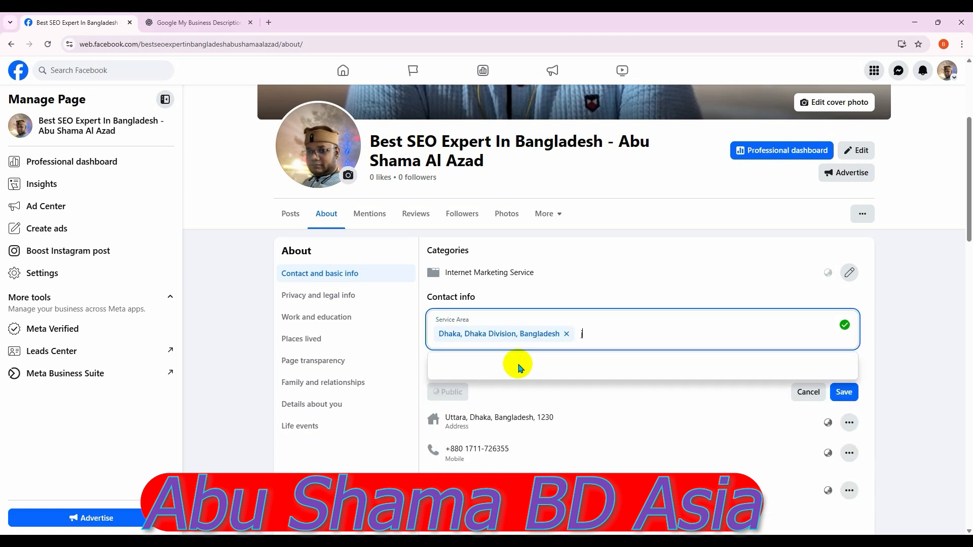
{"action": "type", "text": "eshore"}
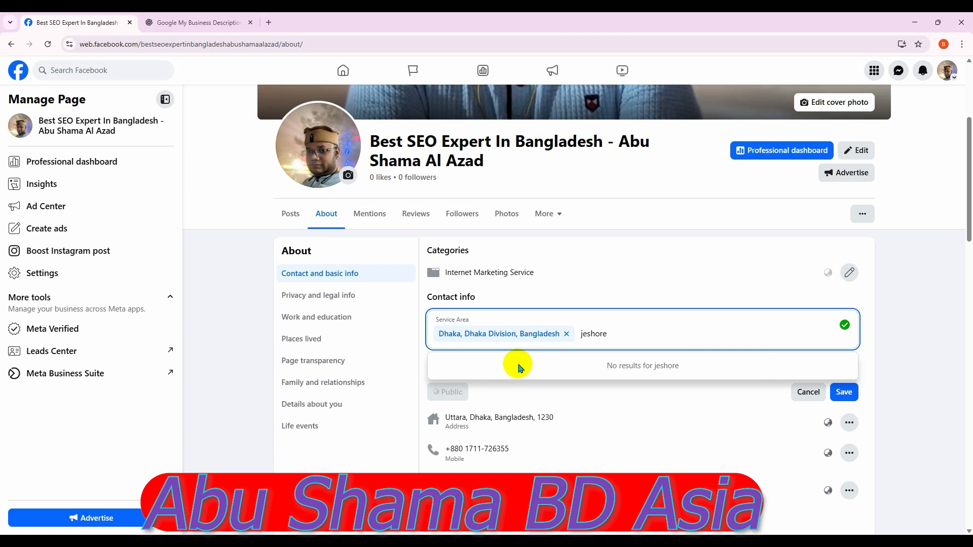
{"action": "key", "text": "BackSpace"}
{"action": "key", "text": "BackSpace"}
{"action": "key", "text": "BackSpace"}
{"action": "key", "text": "BackSpace"}
{"action": "key", "text": "BackSpace"}
{"action": "key", "text": "BackSpace"}
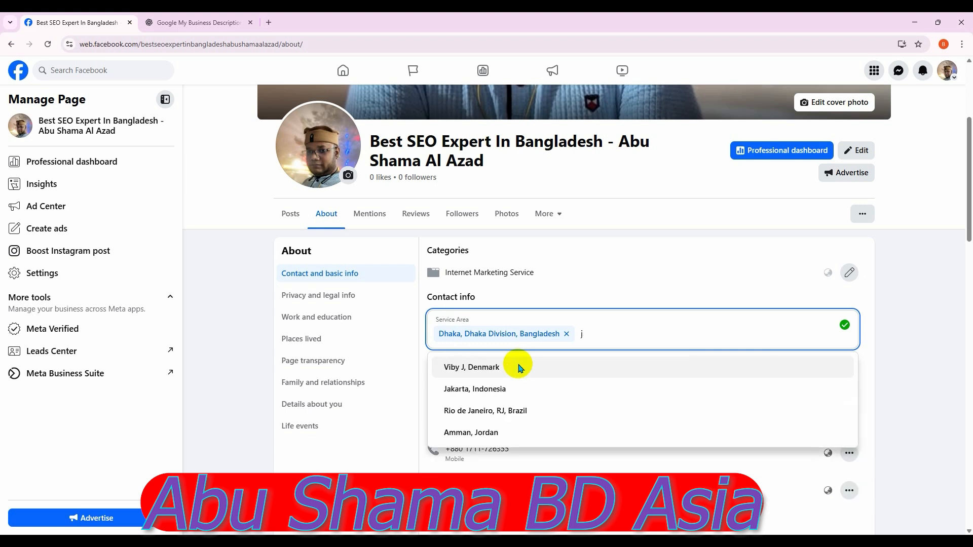
{"action": "key", "text": "BackSpace"}
{"action": "type", "text": "banglades"}
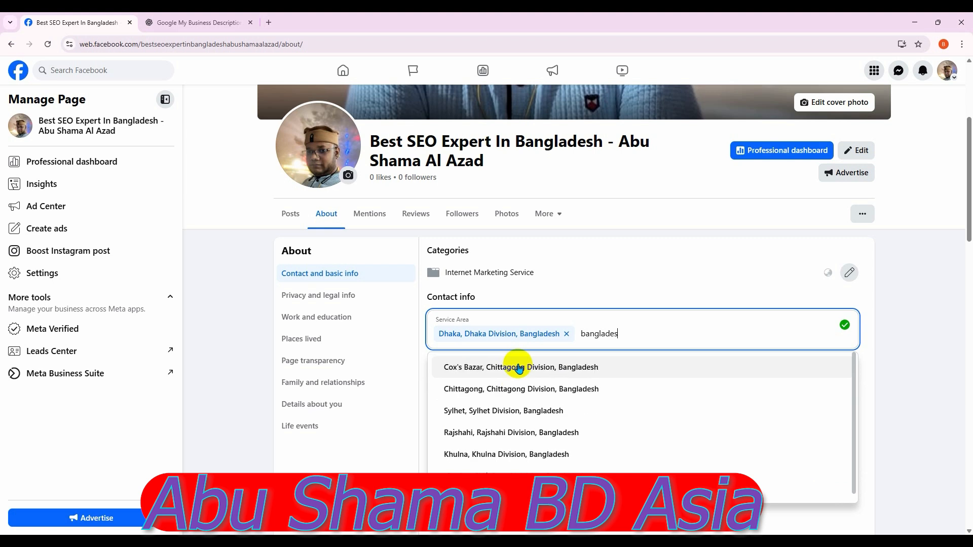
{"action": "type", "text": "h"}
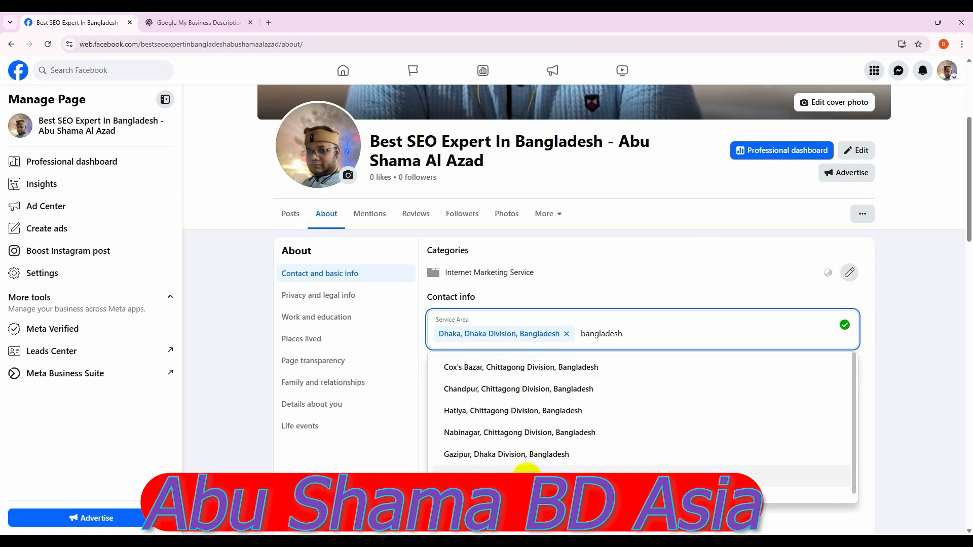
{"action": "left_click", "coordinate": [522, 479]}
Add Khulna and Gazipur, Bangladesh as service areas
{"action": "left_click", "coordinate": [598, 354]}
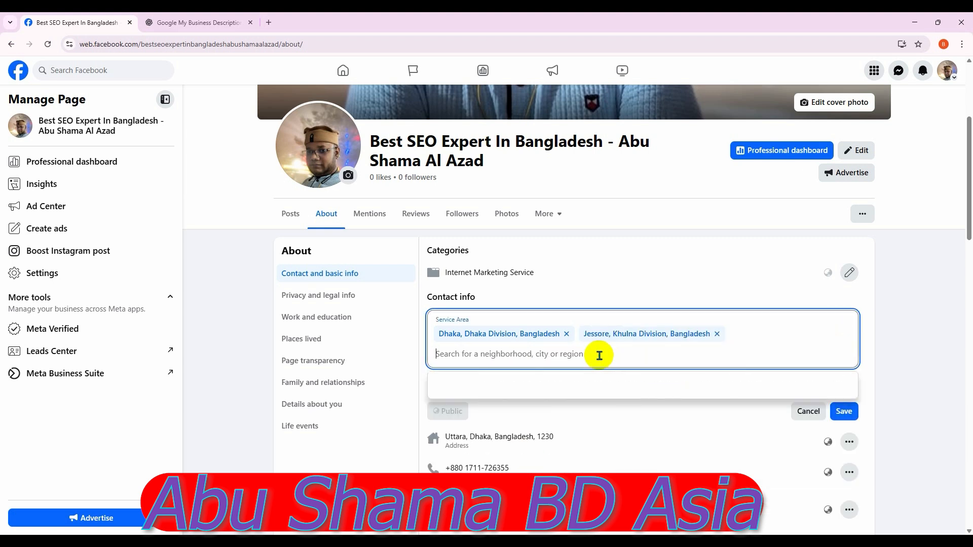
{"action": "type", "text": "ba"}
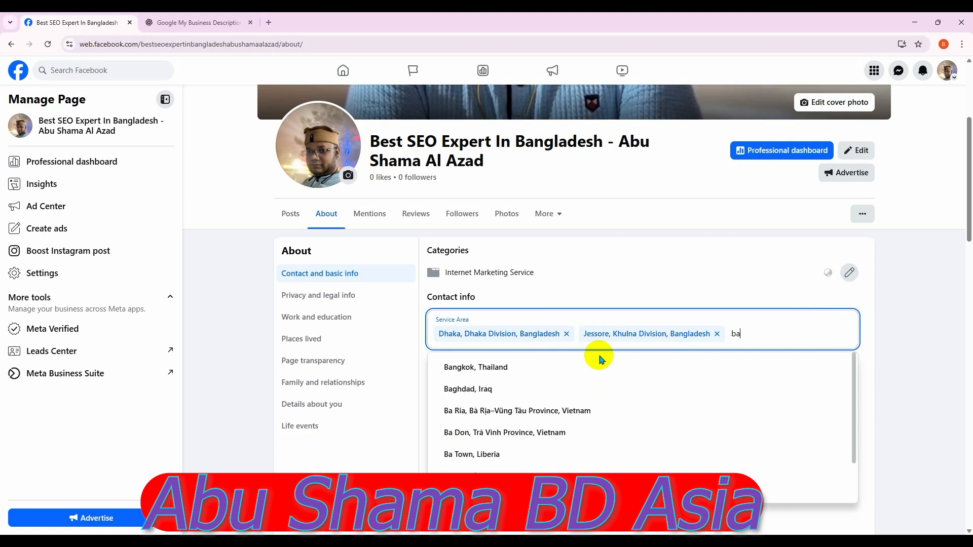
{"action": "type", "text": "nglade"}
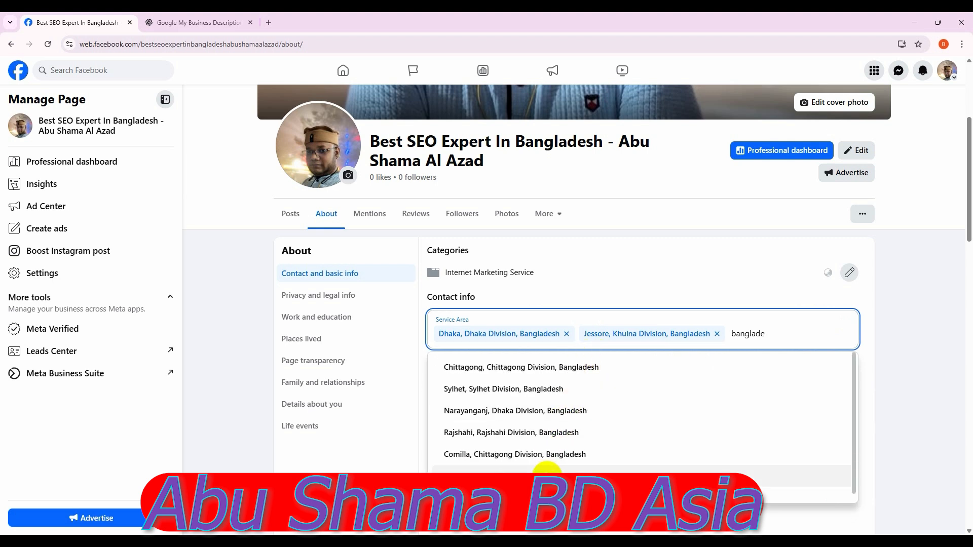
{"action": "left_click", "coordinate": [547, 472]}
{"action": "left_click", "coordinate": [599, 357]}
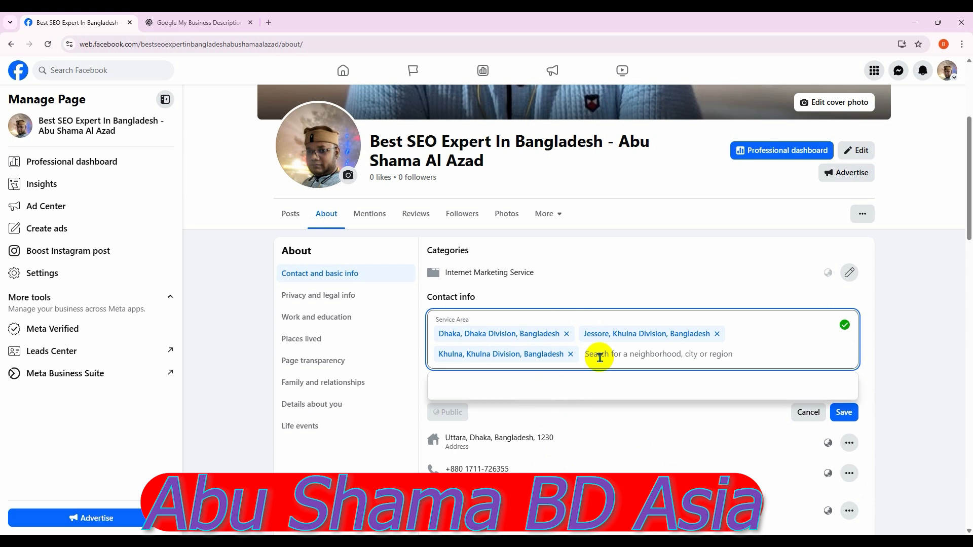
{"action": "type", "text": "b"}
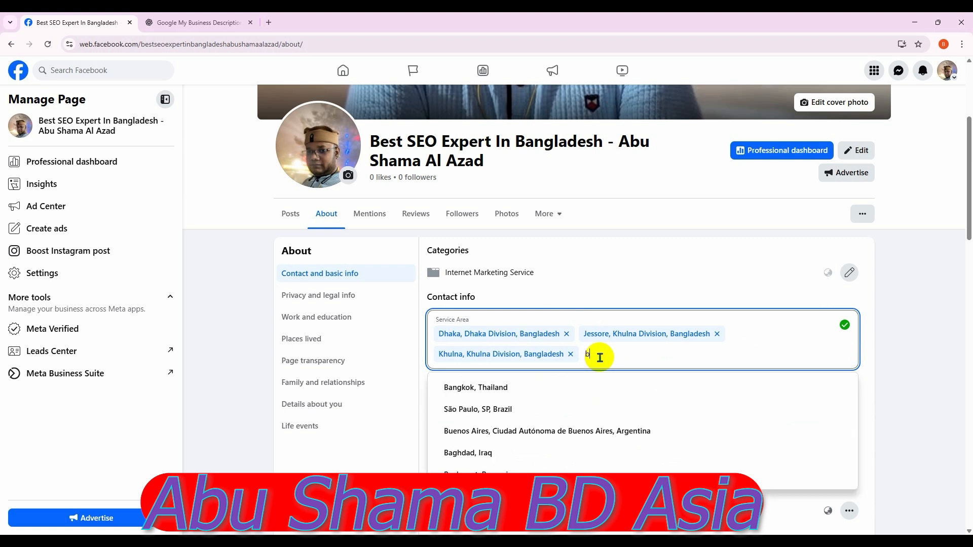
{"action": "type", "text": "angladesh"}
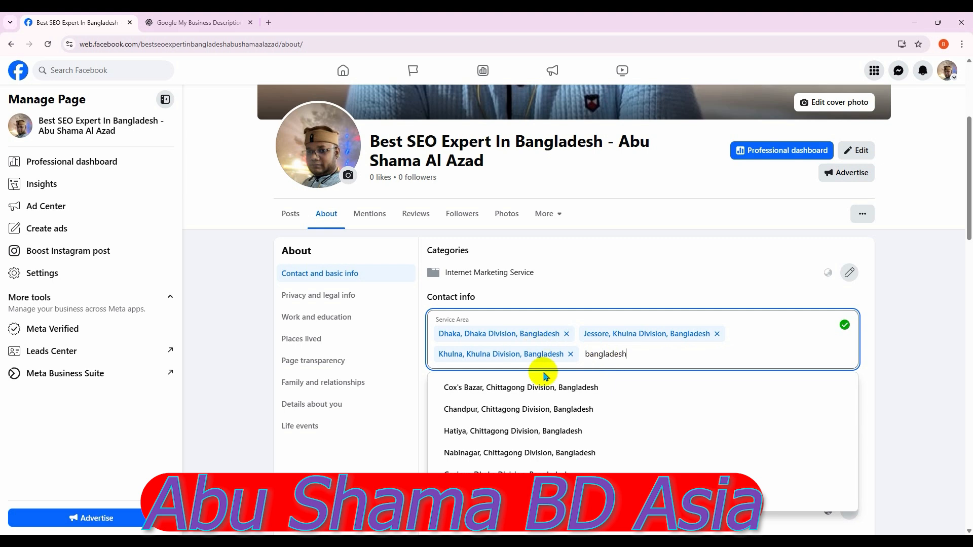
{"action": "scroll", "coordinate": [589, 453], "scroll_direction": "down", "scroll_amount": 1}
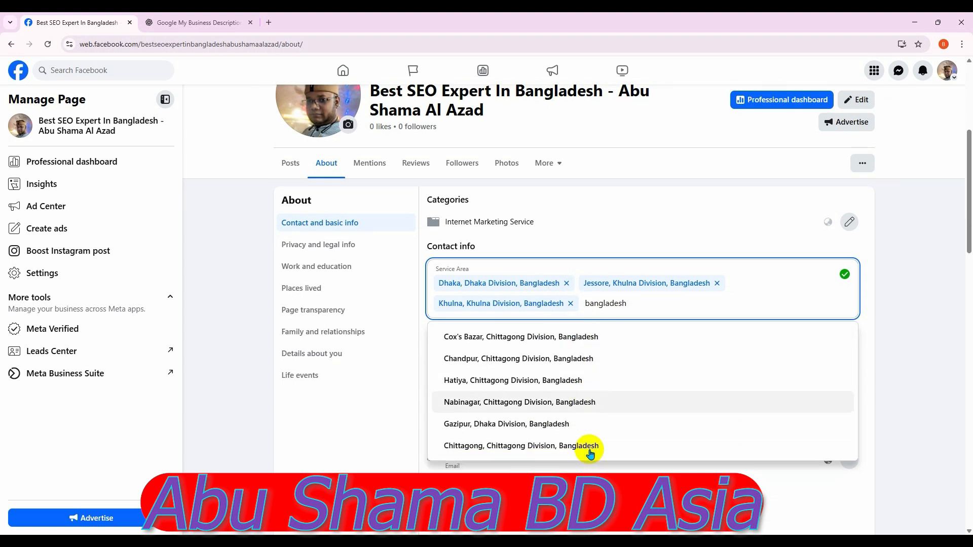
{"action": "left_click", "coordinate": [565, 425]}
Add Chittagong, Cox's Bazar and Chandpur in Chittagong Division as service areas
{"action": "left_click", "coordinate": [563, 324]}
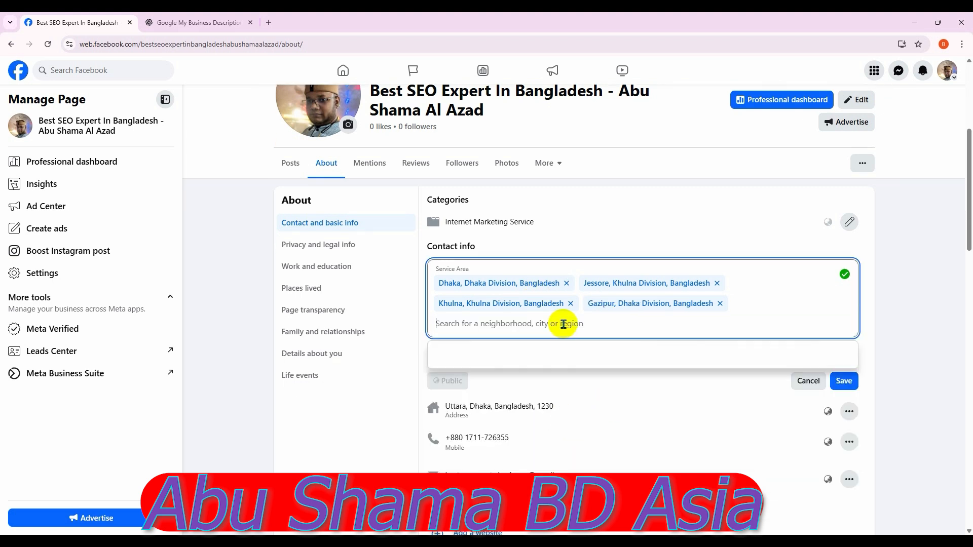
{"action": "type", "text": "ban"}
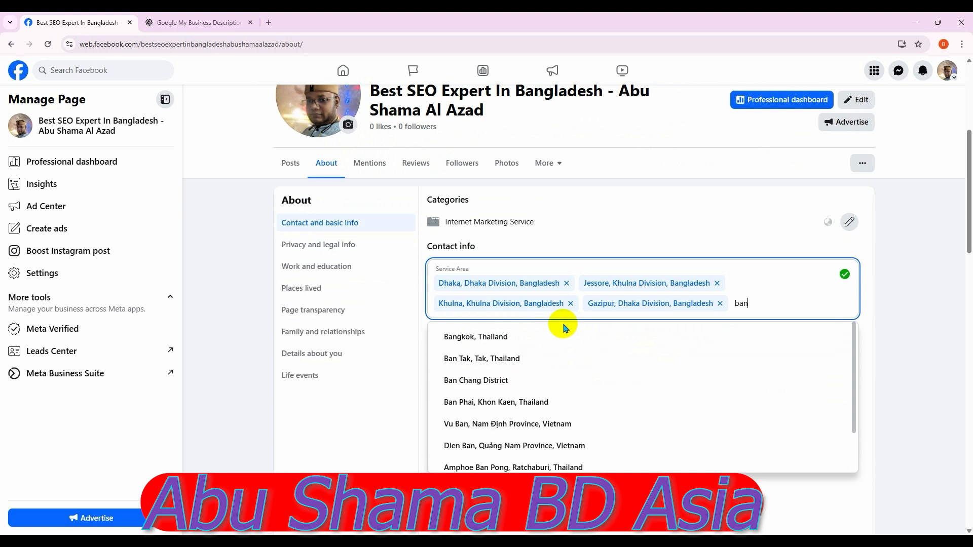
{"action": "type", "text": "glade"}
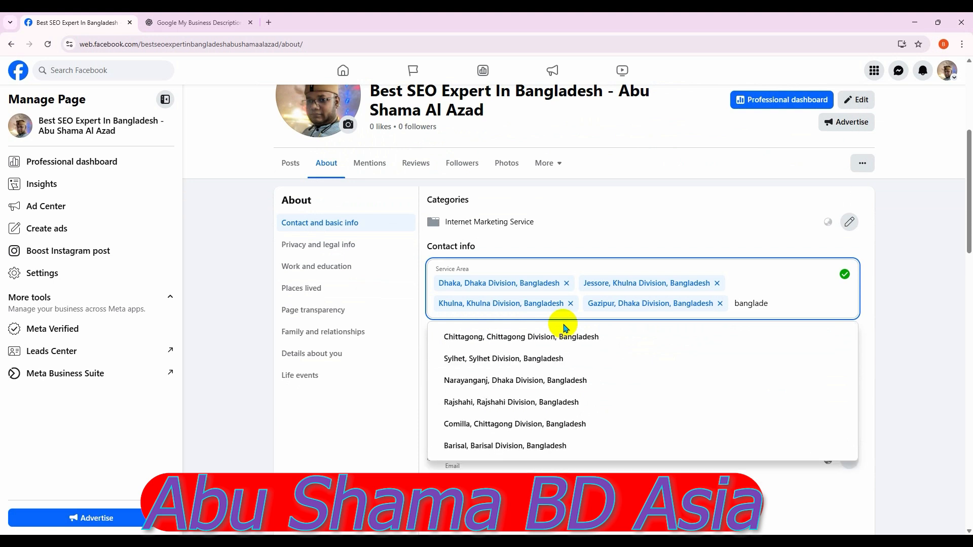
{"action": "left_click", "coordinate": [562, 337]}
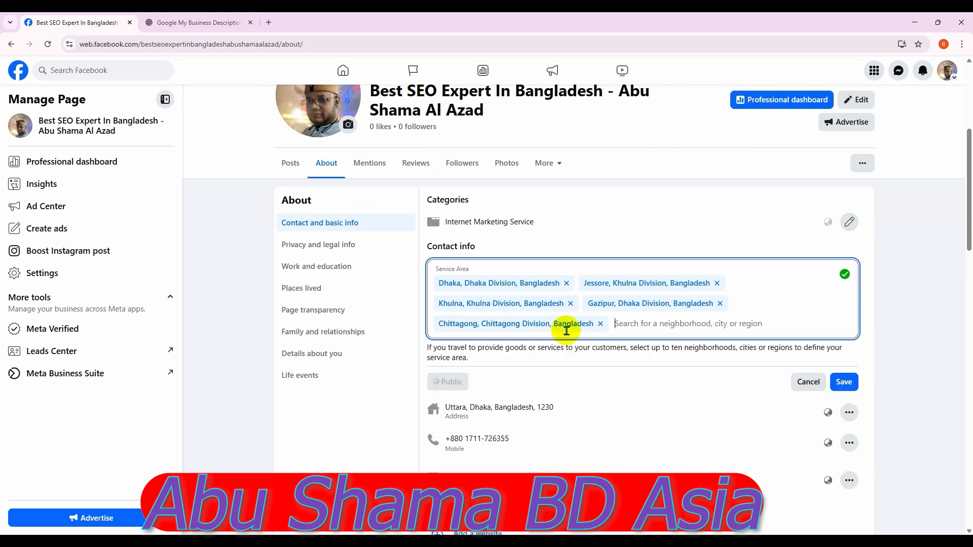
{"action": "left_click", "coordinate": [668, 327]}
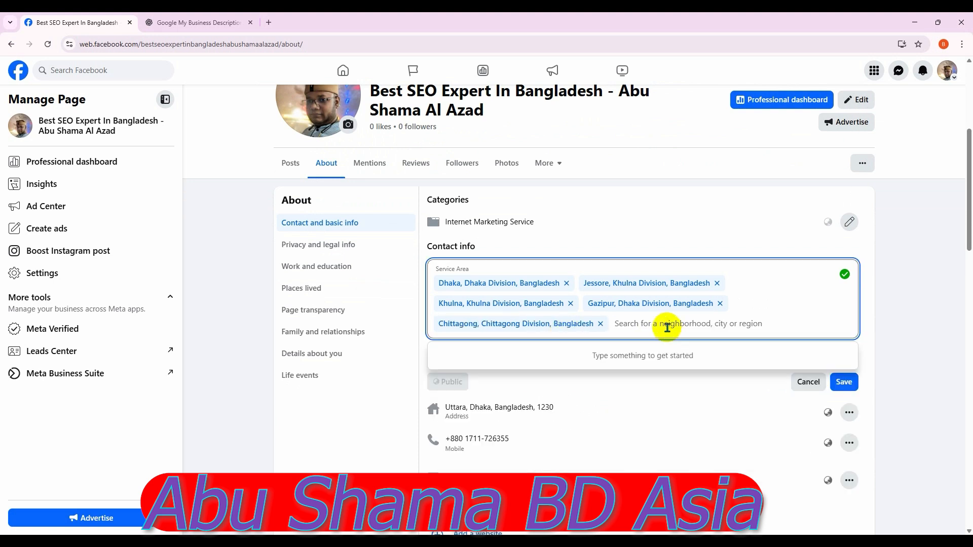
{"action": "type", "text": "bang"}
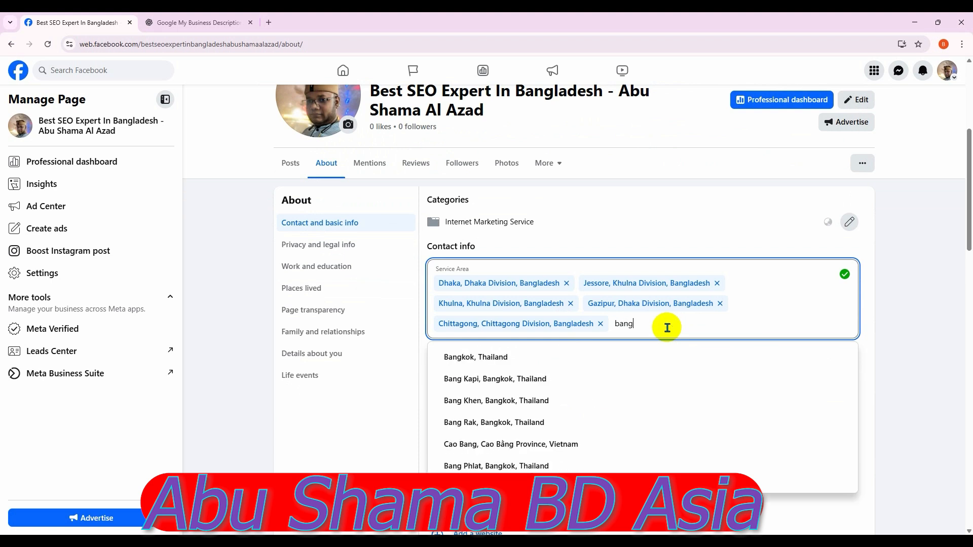
{"action": "type", "text": "la"}
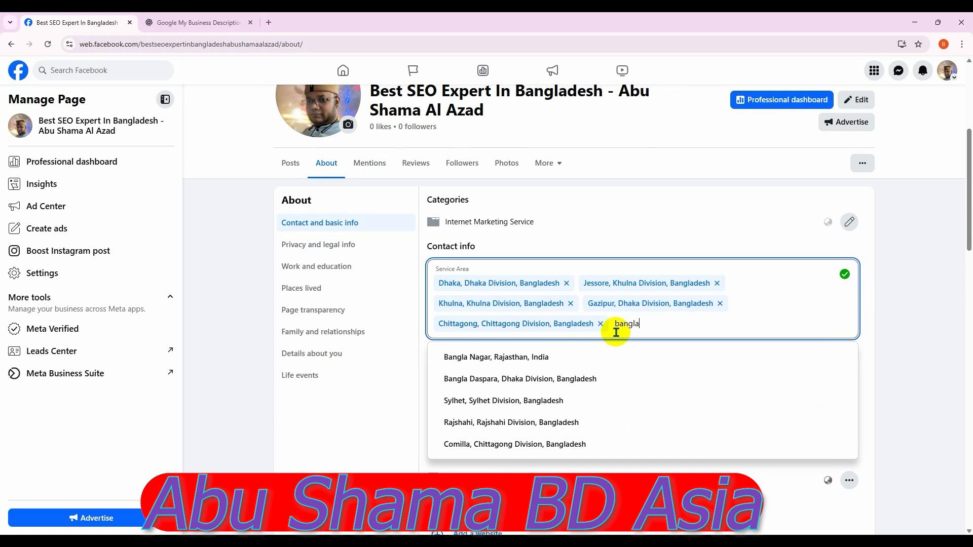
{"action": "type", "text": "desh"}
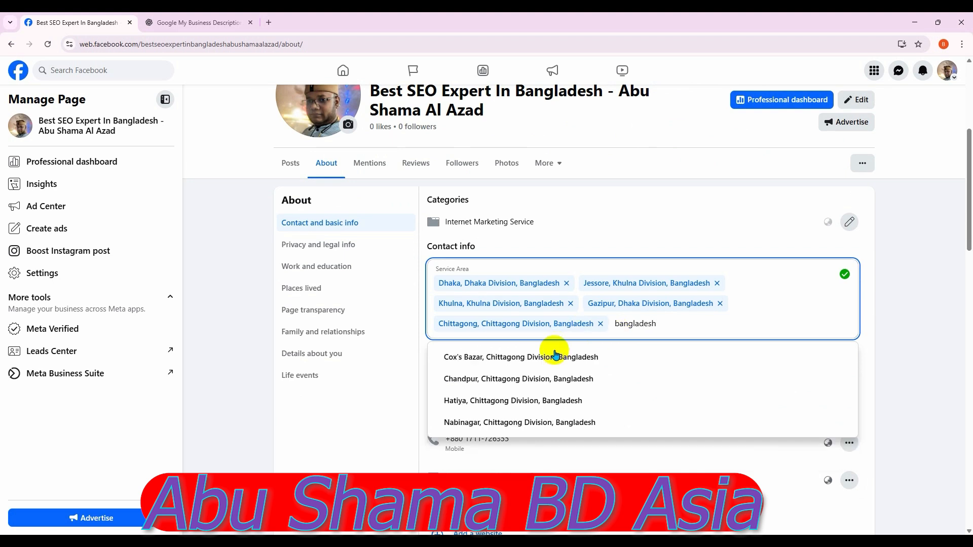
{"action": "left_click", "coordinate": [561, 357]}
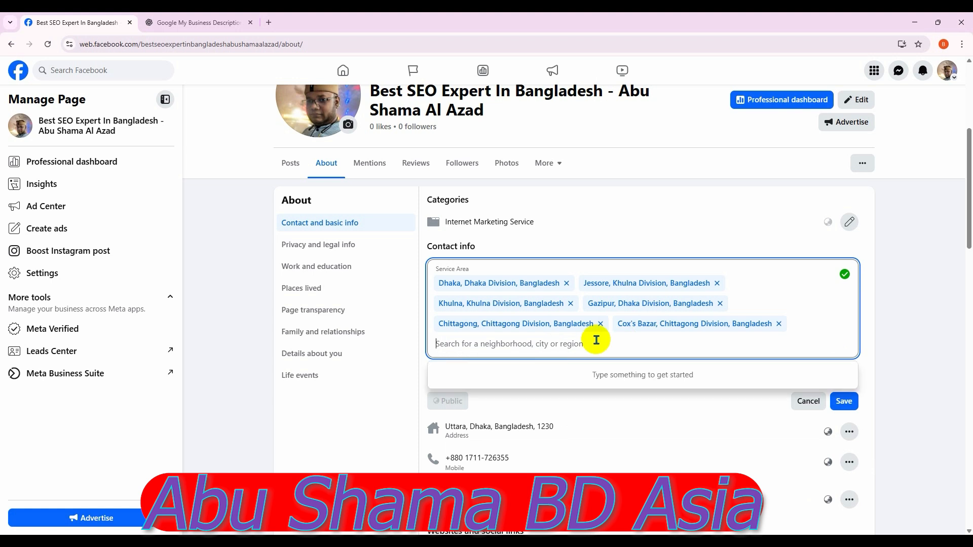
{"action": "type", "text": "bangladesh"}
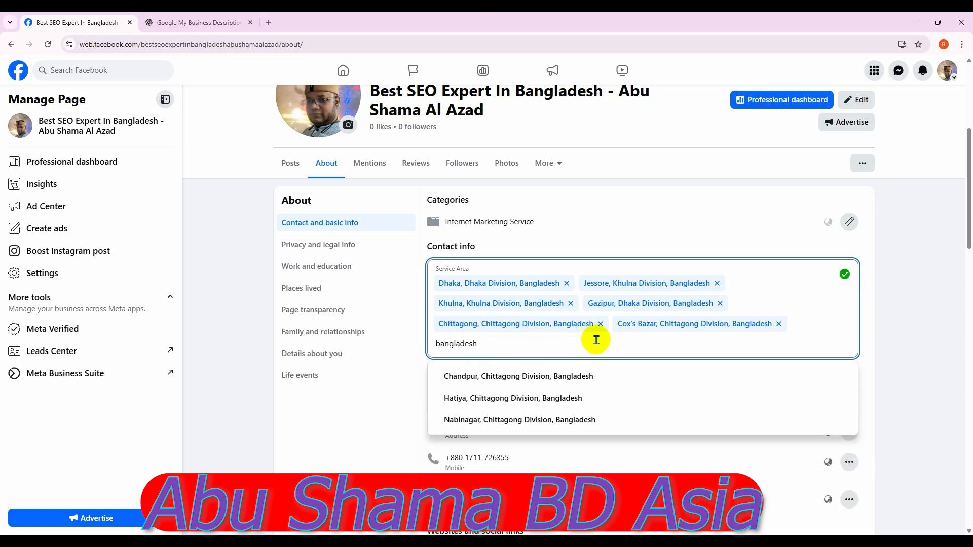
{"action": "left_click", "coordinate": [554, 375]}
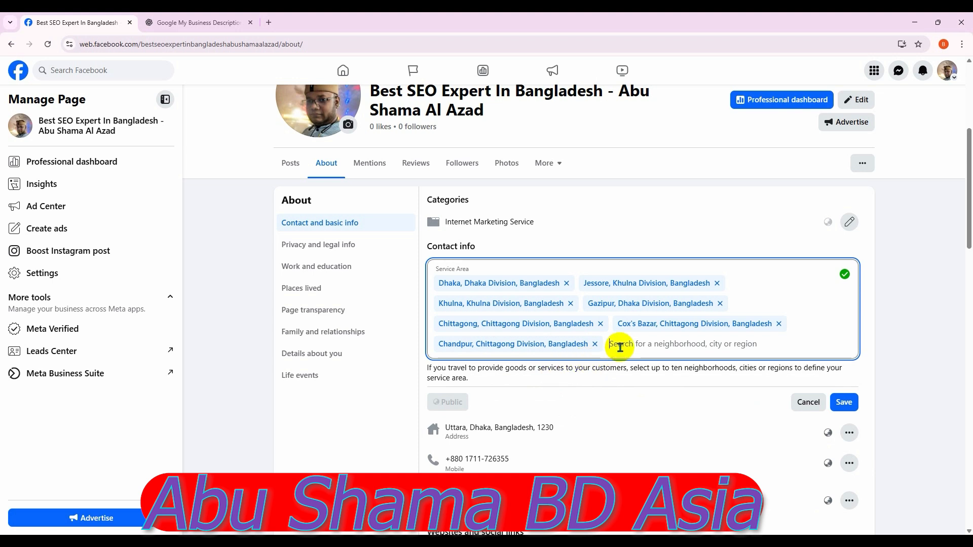
Add Hatiya and Nabinagar as service areas and save the list
{"action": "type", "text": "banglades"}
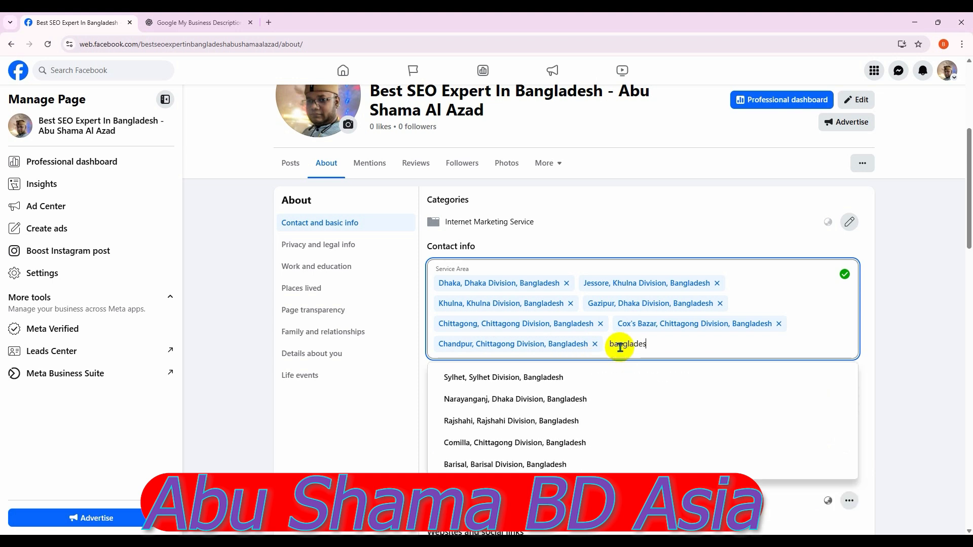
{"action": "type", "text": "h"}
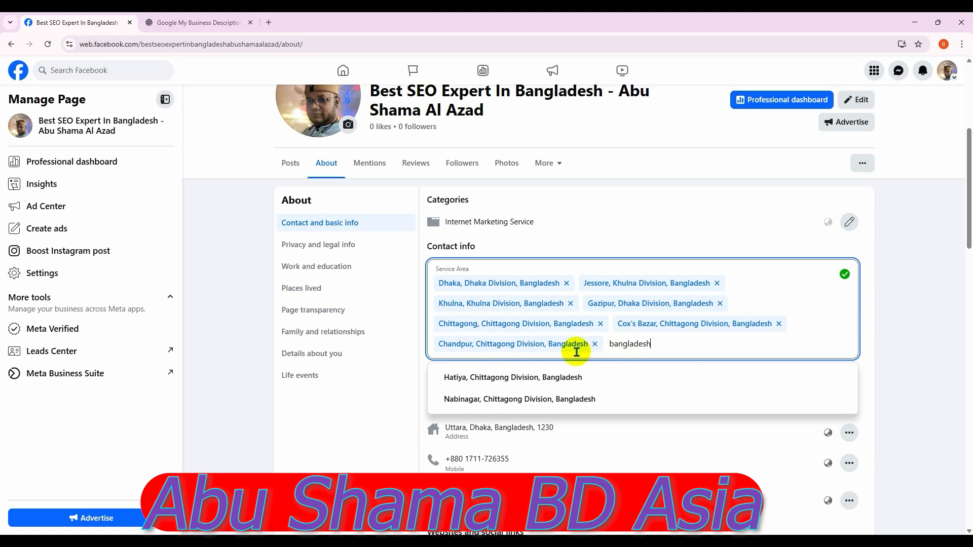
{"action": "left_click", "coordinate": [553, 387]}
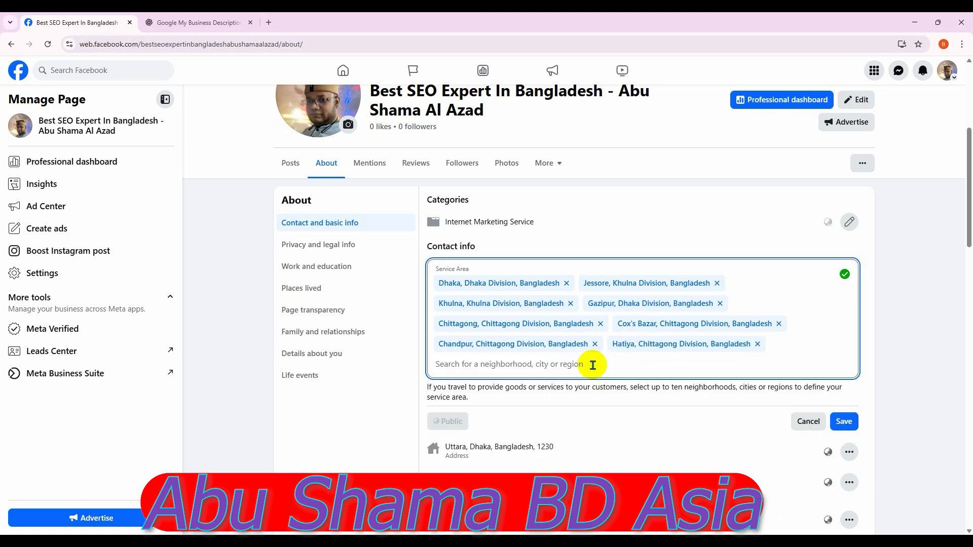
{"action": "type", "text": "ban"}
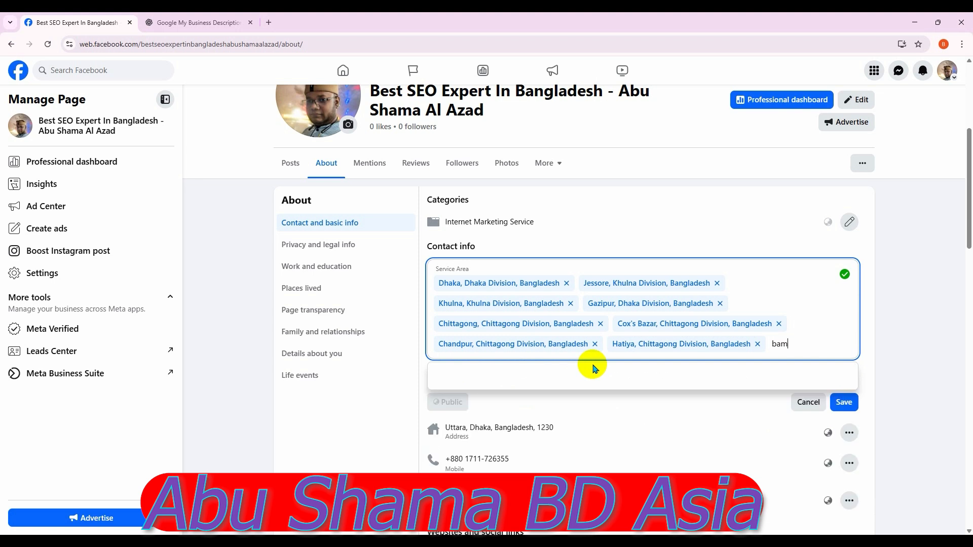
{"action": "type", "text": "gl"}
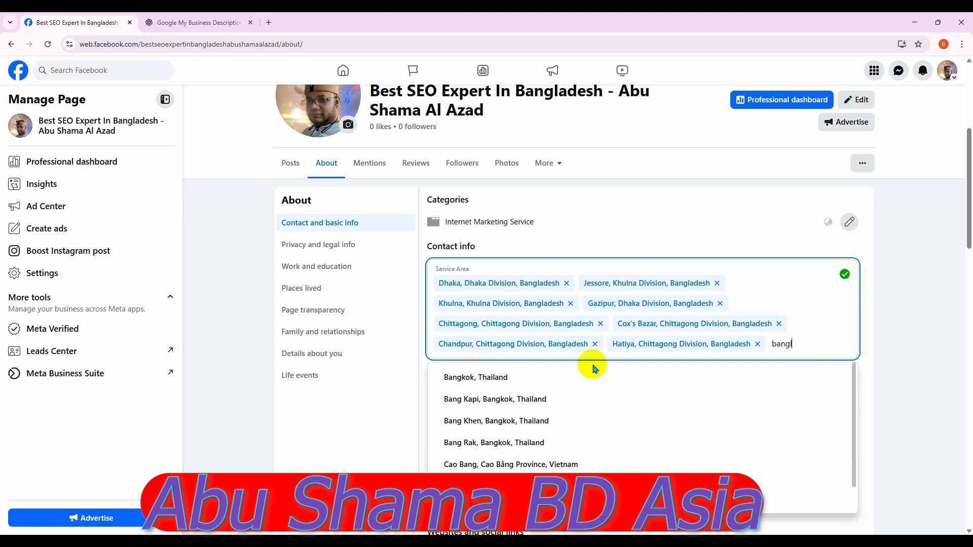
{"action": "type", "text": "adesh"}
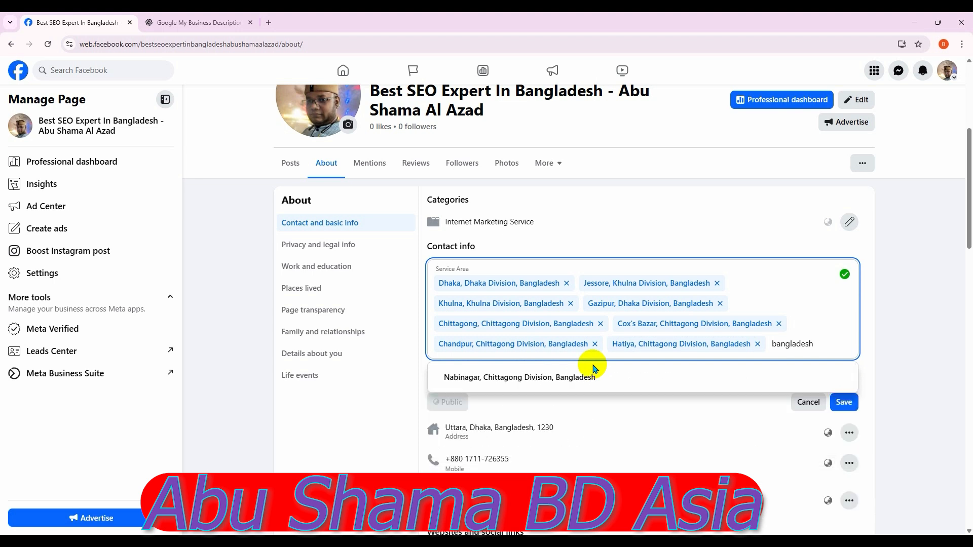
{"action": "left_click", "coordinate": [590, 376]}
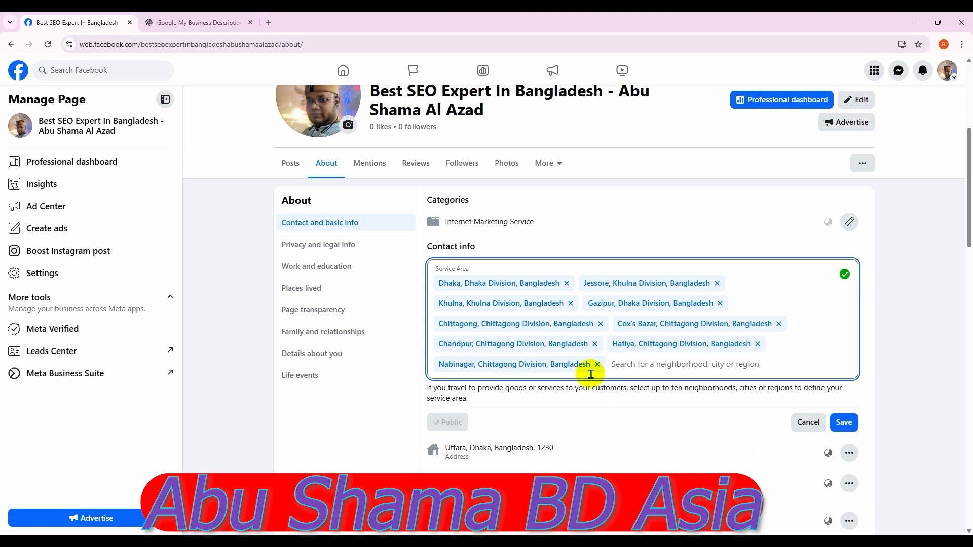
{"action": "left_click", "coordinate": [854, 431]}
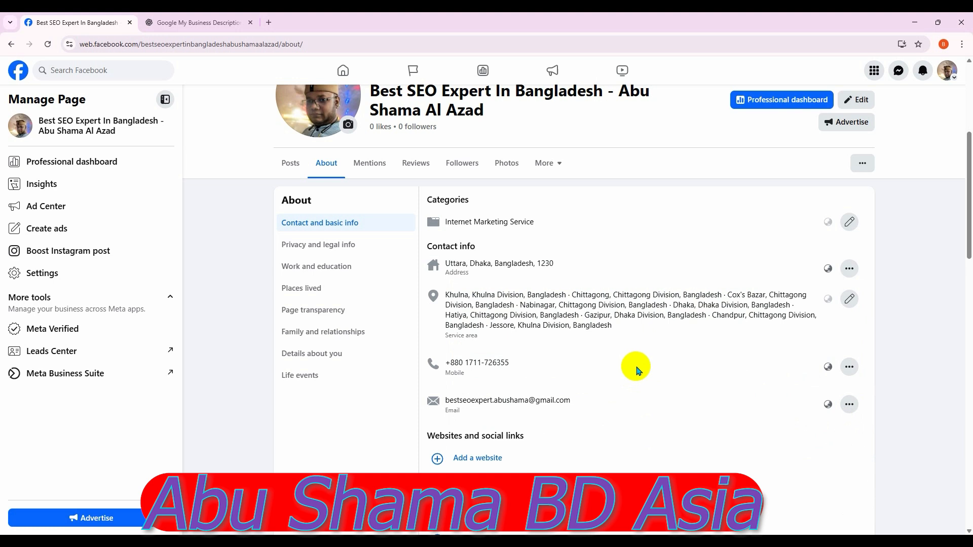
{"action": "scroll", "coordinate": [638, 370], "scroll_direction": "down", "scroll_amount": 1}
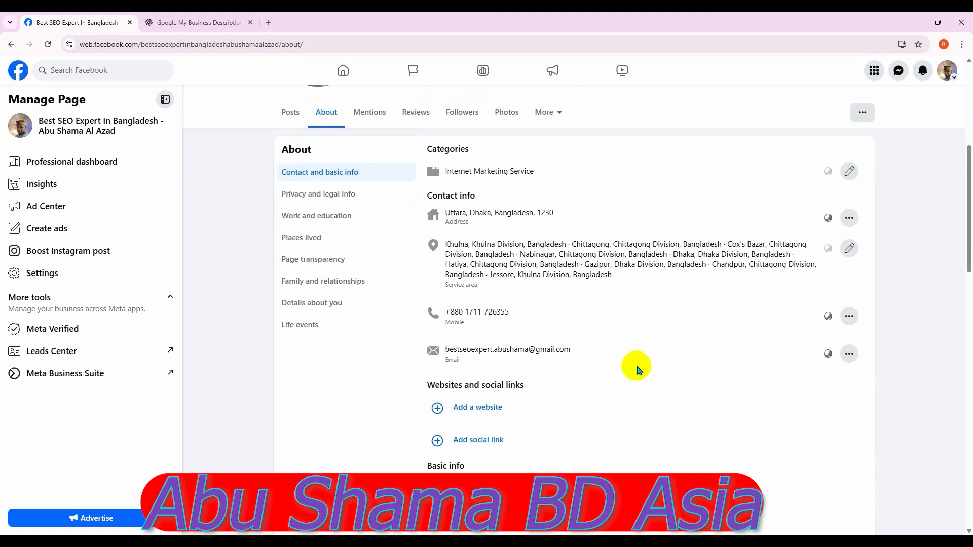
{"action": "left_click", "coordinate": [850, 248]}
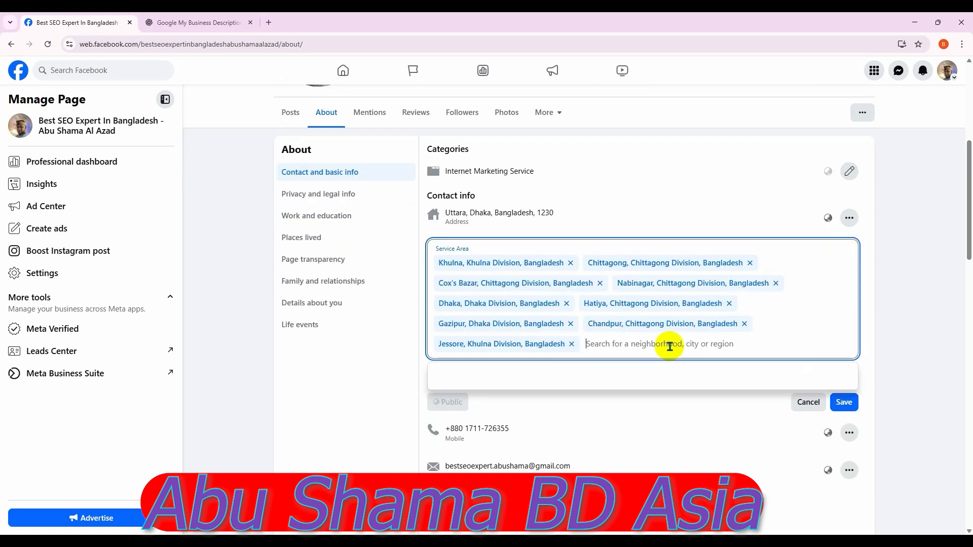
{"action": "type", "text": "r"}
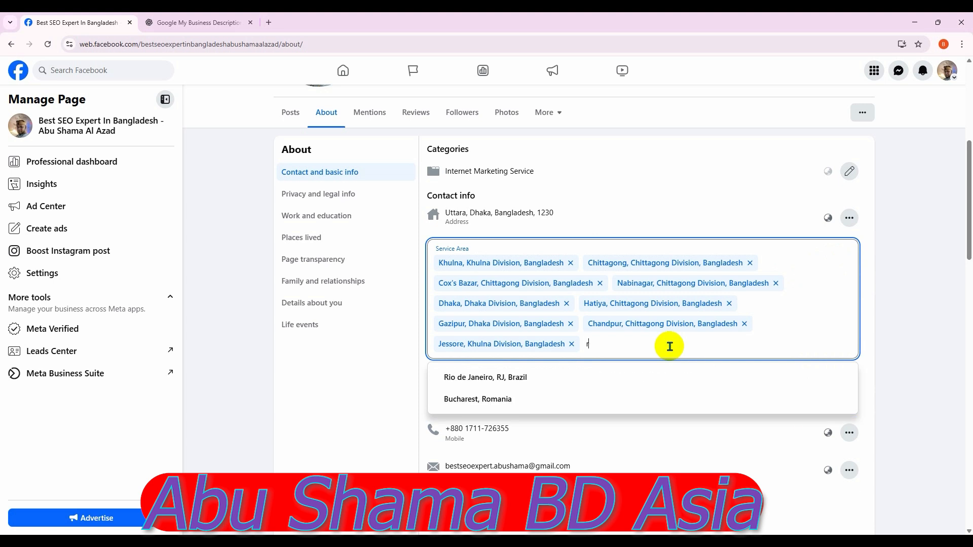
{"action": "type", "text": "angpur"}
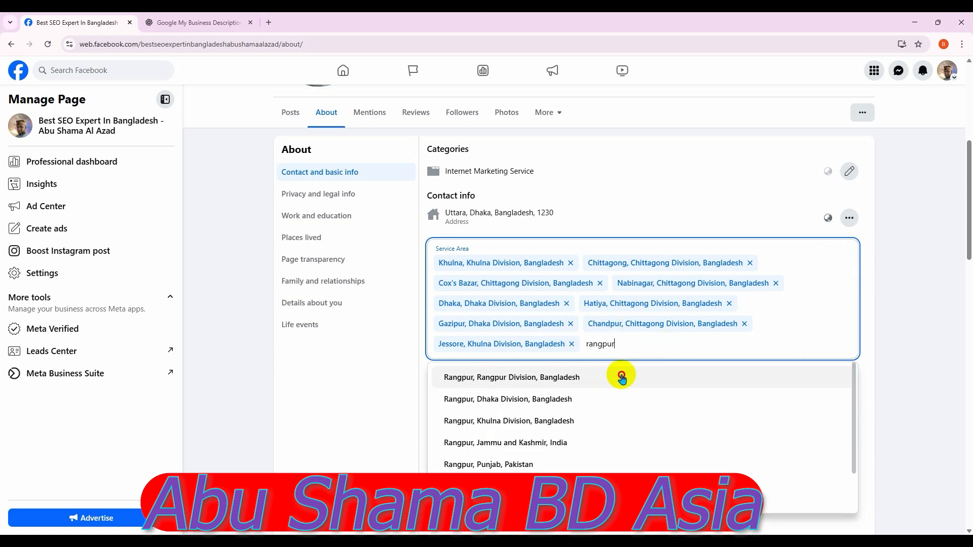
{"action": "left_click", "coordinate": [587, 380]}
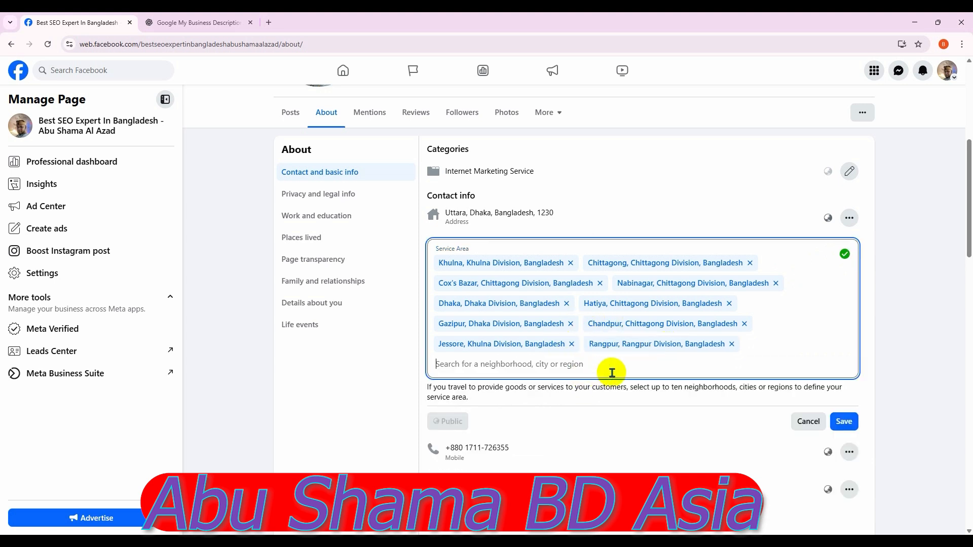
{"action": "left_click", "coordinate": [604, 366]}
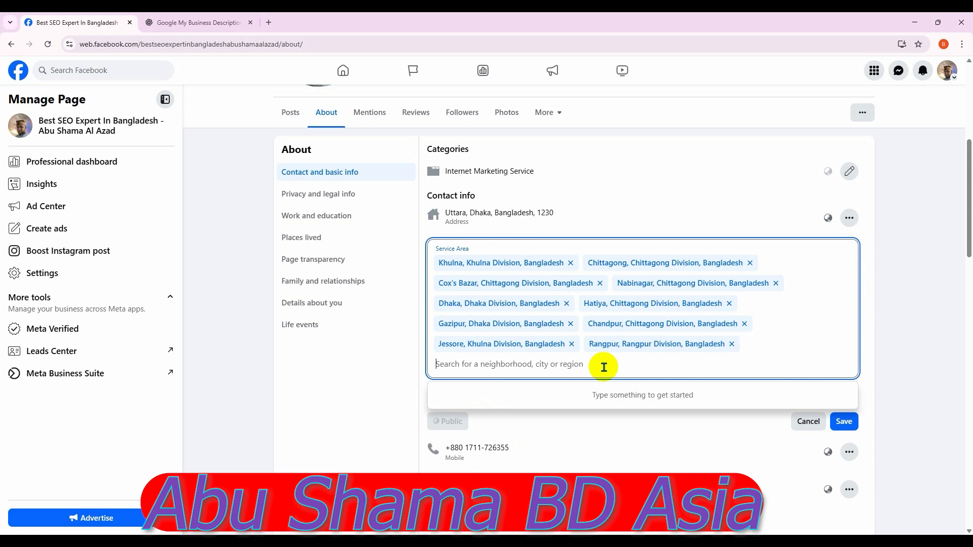
{"action": "type", "text": "rongpur"}
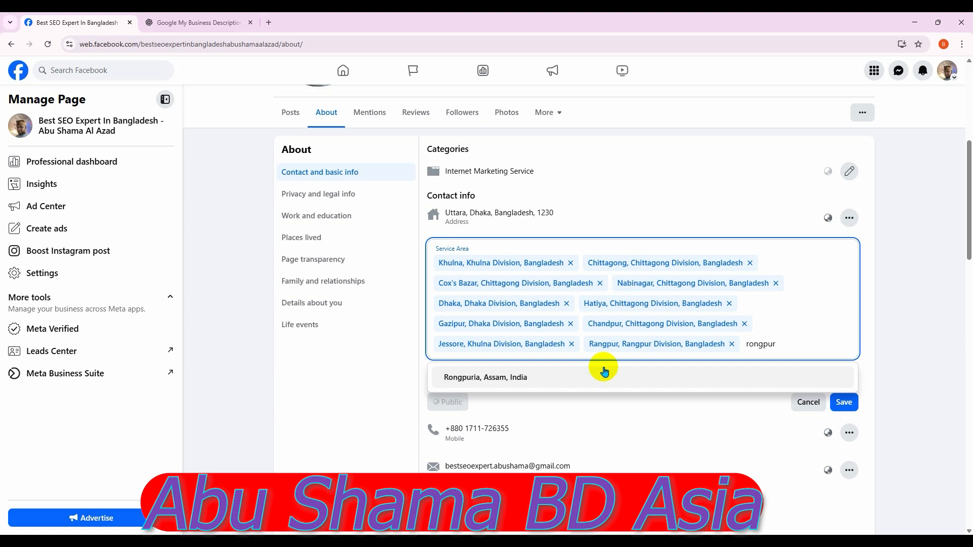
{"action": "type", "text": " bangladesh"}
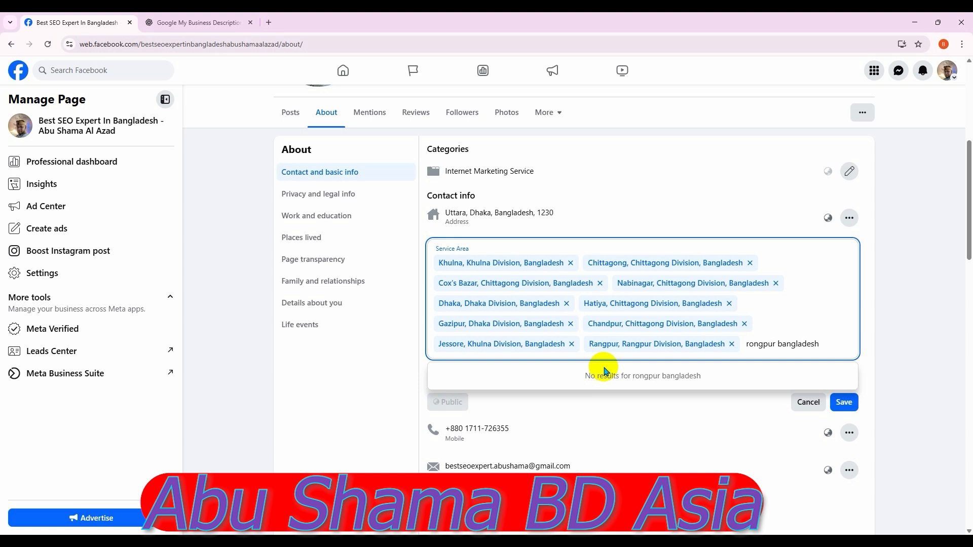
{"action": "left_click_drag", "start_coordinate": [818, 344], "coordinate": [748, 342]}
{"action": "type", "text": "raj"}
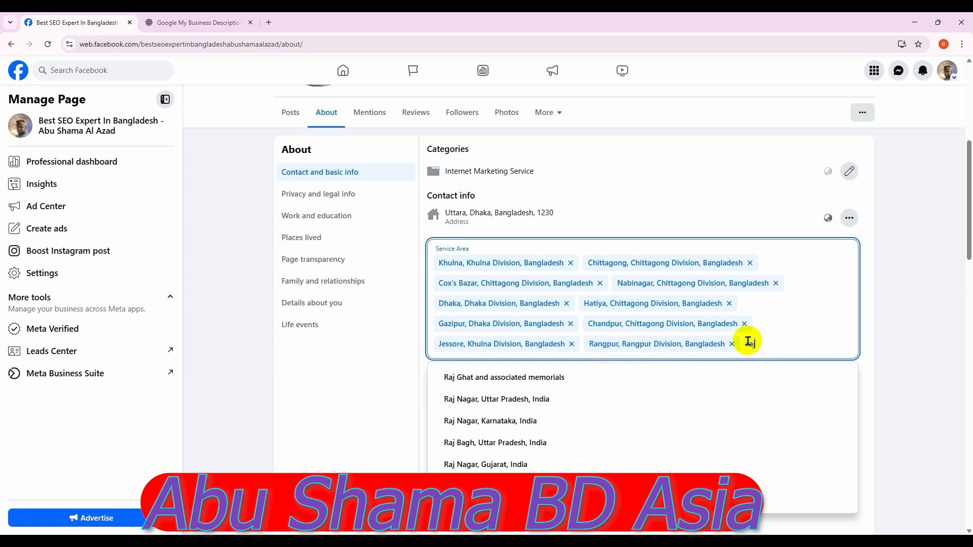
{"action": "type", "text": "s"}
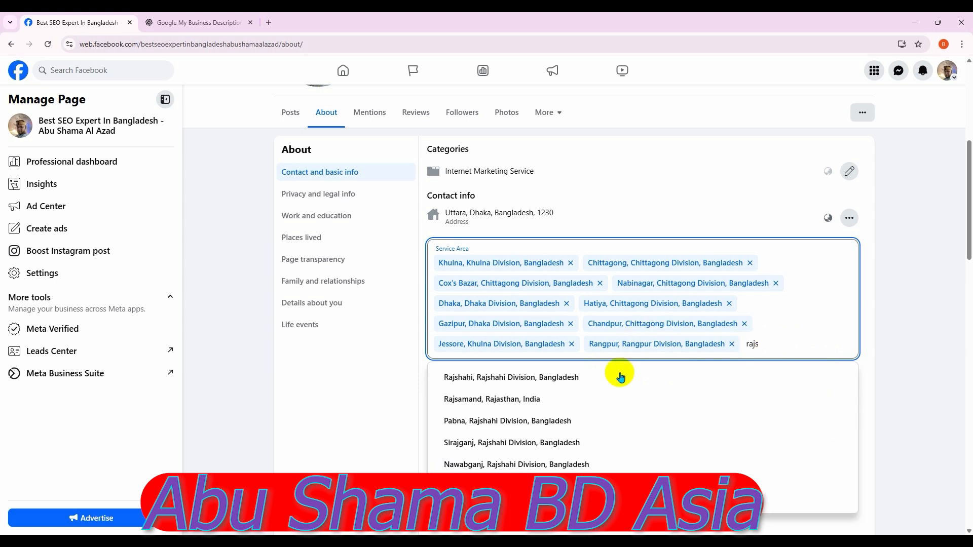
{"action": "left_click", "coordinate": [567, 387]}
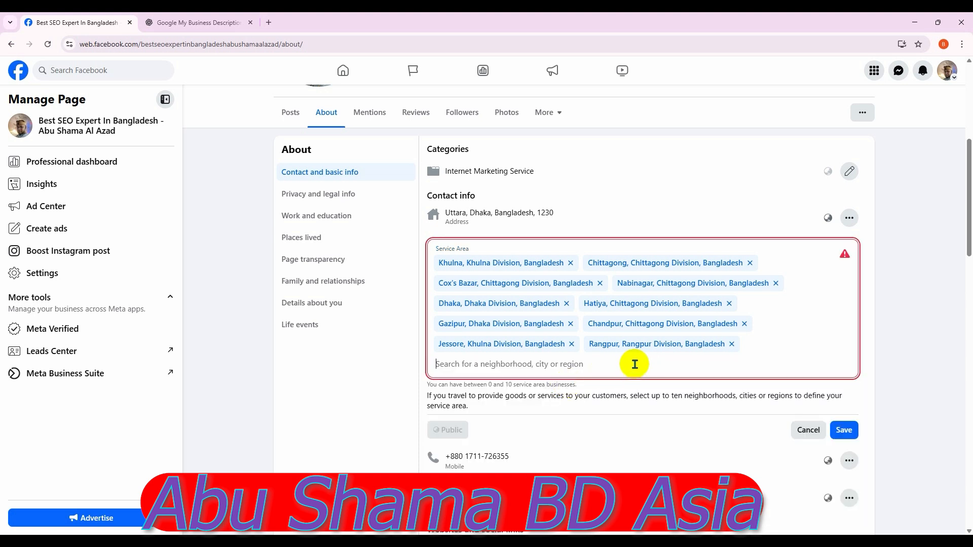
{"action": "left_click", "coordinate": [731, 344]}
{"action": "left_click", "coordinate": [844, 410]}
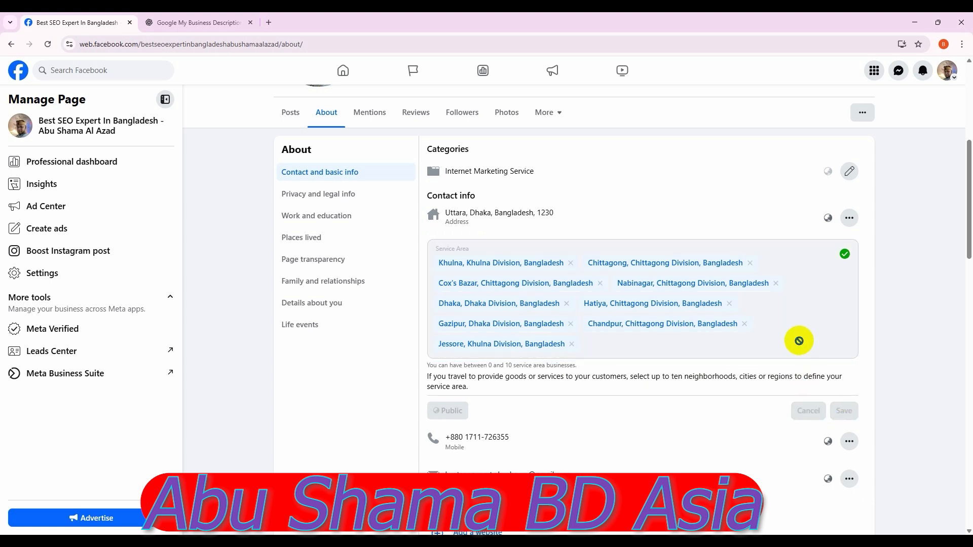
{"action": "scroll", "coordinate": [799, 341], "scroll_direction": "down", "scroll_amount": 4}
{"action": "scroll", "coordinate": [800, 341], "scroll_direction": "up", "scroll_amount": 10}
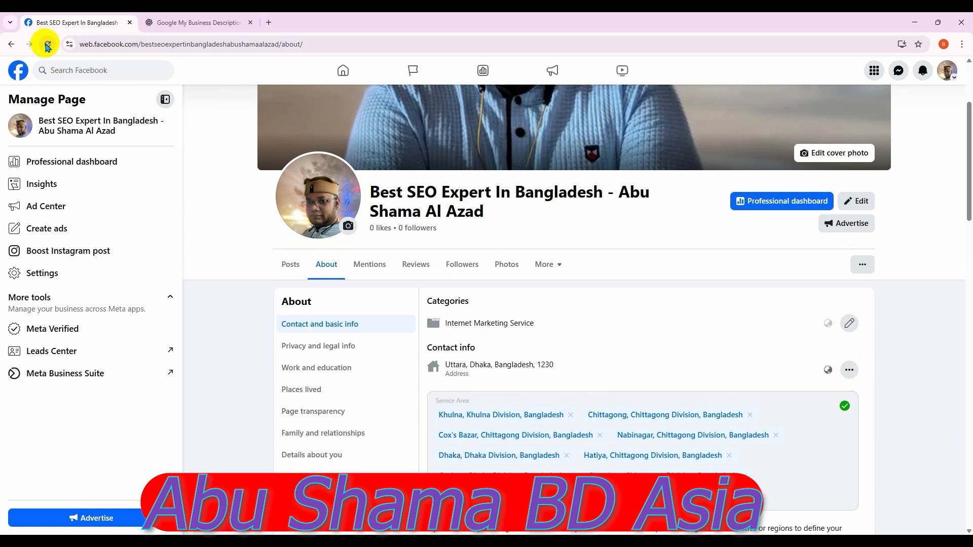
{"action": "left_click", "coordinate": [48, 44]}
Reload the page and review the saved service areas, Male gender, languages and June 10 birthday
{"action": "left_click", "coordinate": [529, 108]}
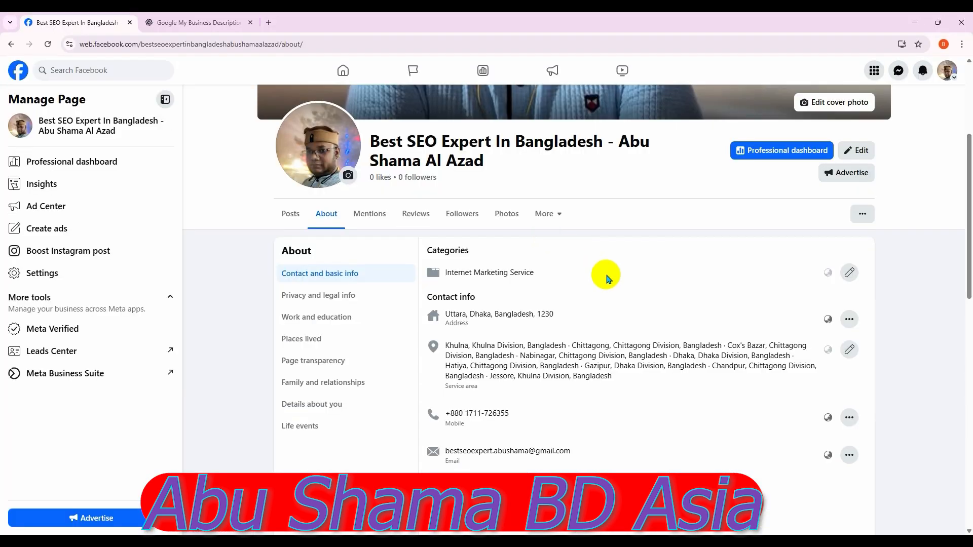
{"action": "scroll", "coordinate": [609, 278], "scroll_direction": "down", "scroll_amount": 1}
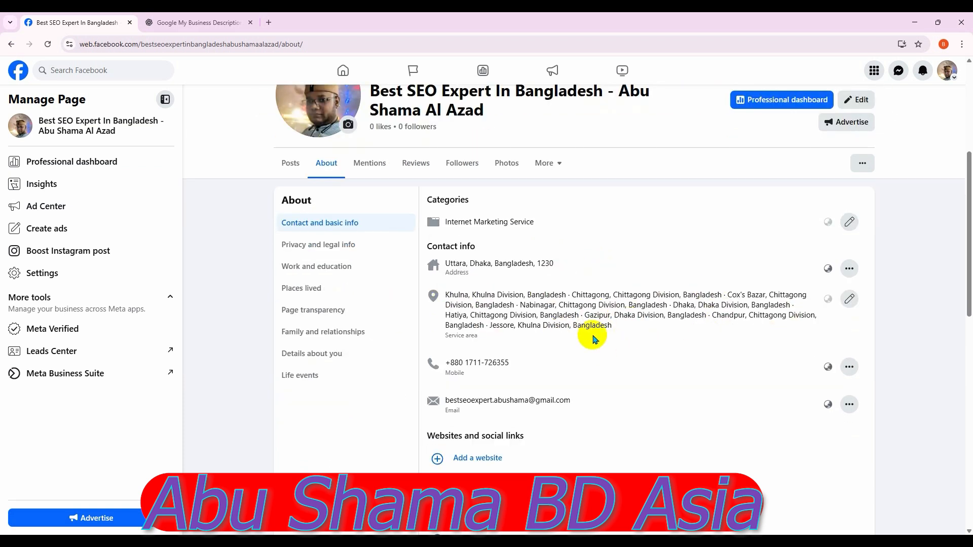
{"action": "scroll", "coordinate": [594, 339], "scroll_direction": "down", "scroll_amount": 1}
{"action": "scroll", "coordinate": [624, 306], "scroll_direction": "down", "scroll_amount": 5}
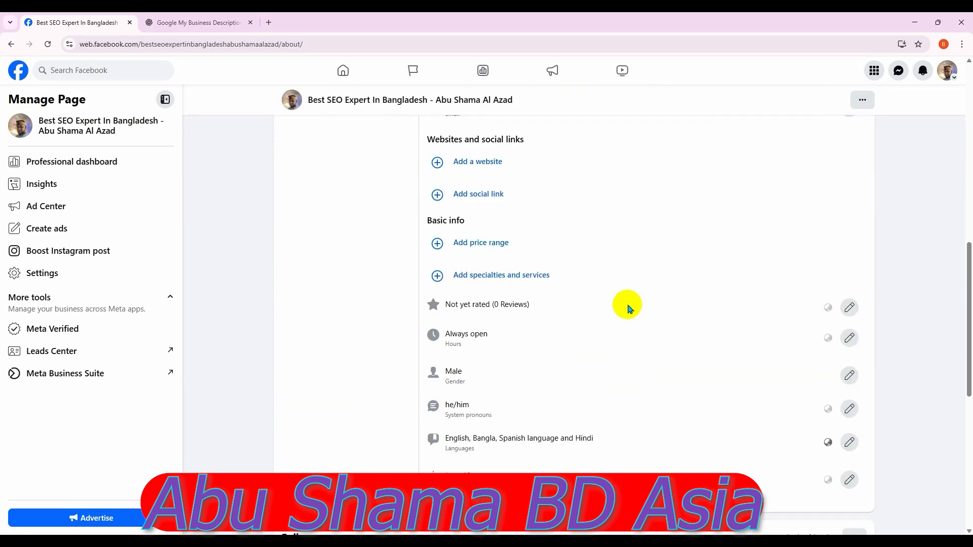
{"action": "scroll", "coordinate": [629, 308], "scroll_direction": "down", "scroll_amount": 1}
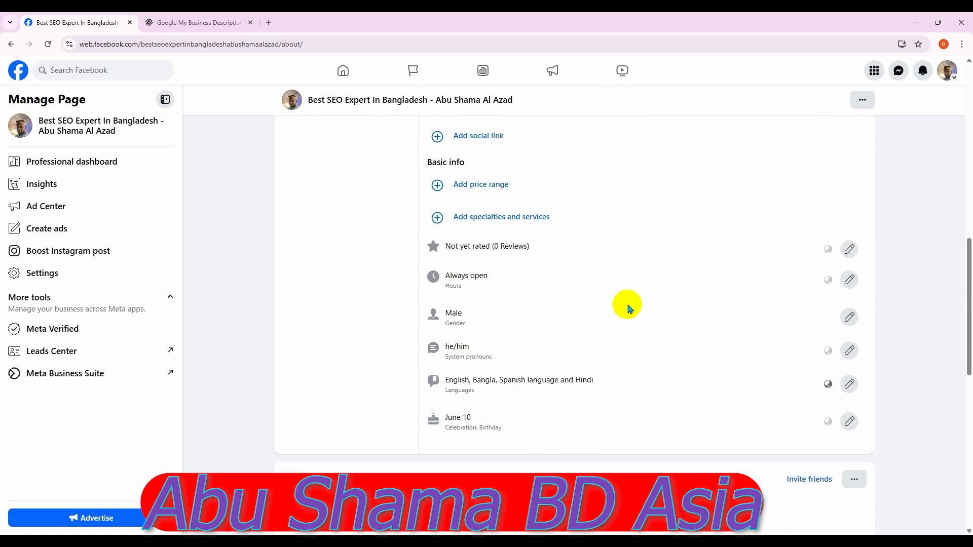
{"action": "scroll", "coordinate": [628, 309], "scroll_direction": "down", "scroll_amount": 3}
{"action": "scroll", "coordinate": [629, 308], "scroll_direction": "up", "scroll_amount": 9}
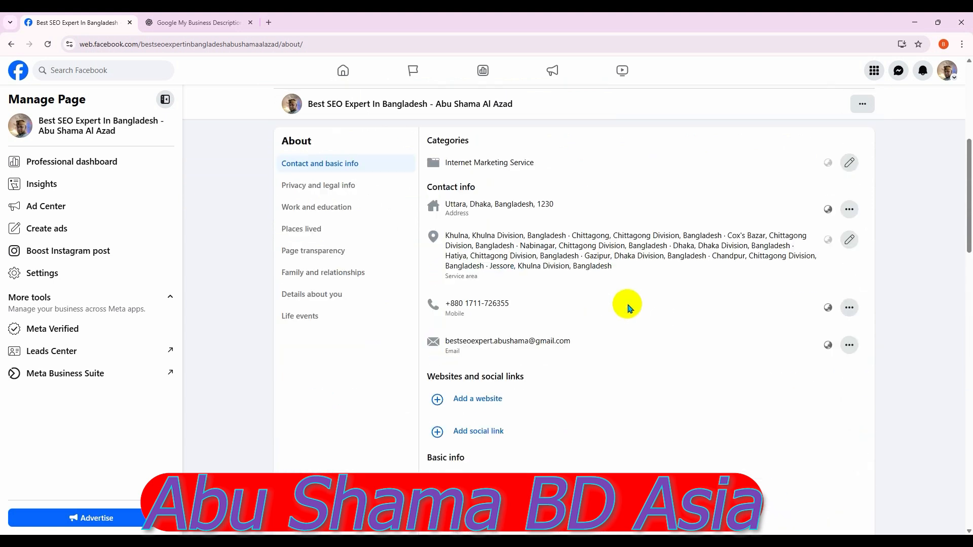
{"action": "scroll", "coordinate": [629, 309], "scroll_direction": "up", "scroll_amount": 3}
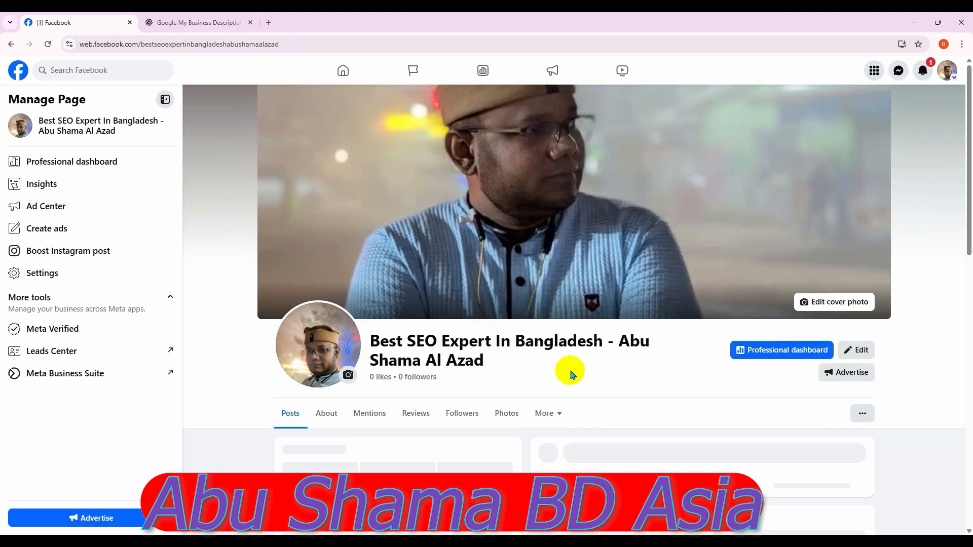
{"action": "scroll", "coordinate": [572, 374], "scroll_direction": "down", "scroll_amount": 2}
{"action": "scroll", "coordinate": [670, 355], "scroll_direction": "down", "scroll_amount": 1}
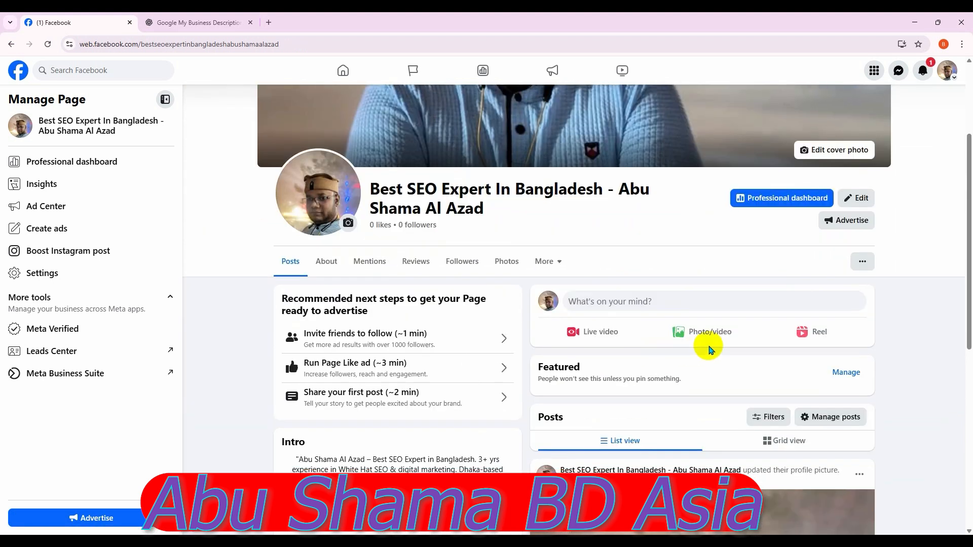
{"action": "scroll", "coordinate": [708, 347], "scroll_direction": "down", "scroll_amount": 1}
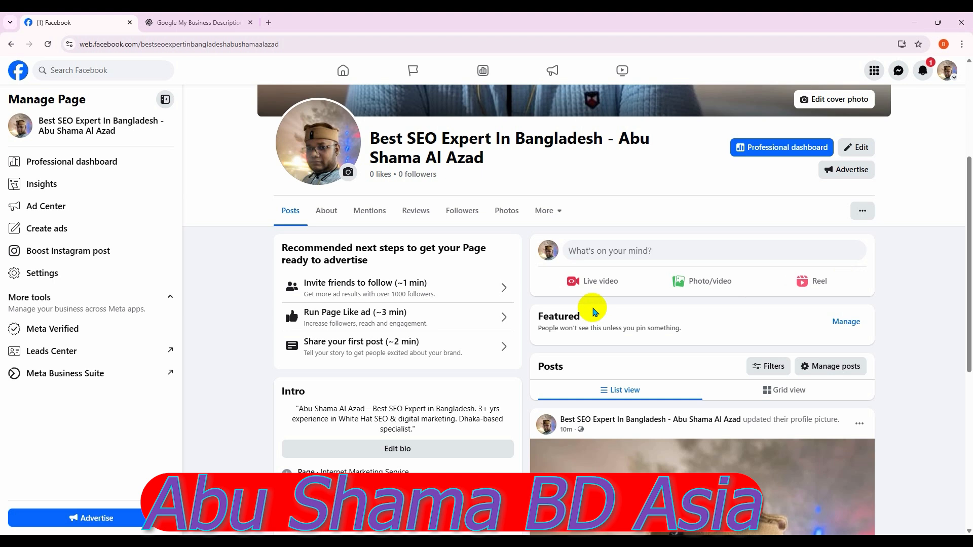
{"action": "scroll", "coordinate": [593, 309], "scroll_direction": "down", "scroll_amount": 3}
{"action": "scroll", "coordinate": [577, 315], "scroll_direction": "up", "scroll_amount": 6}
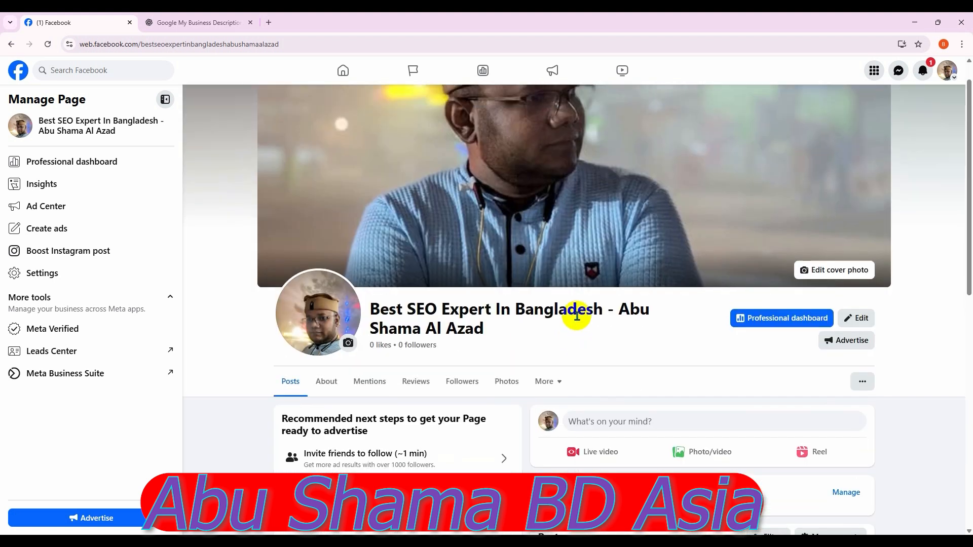